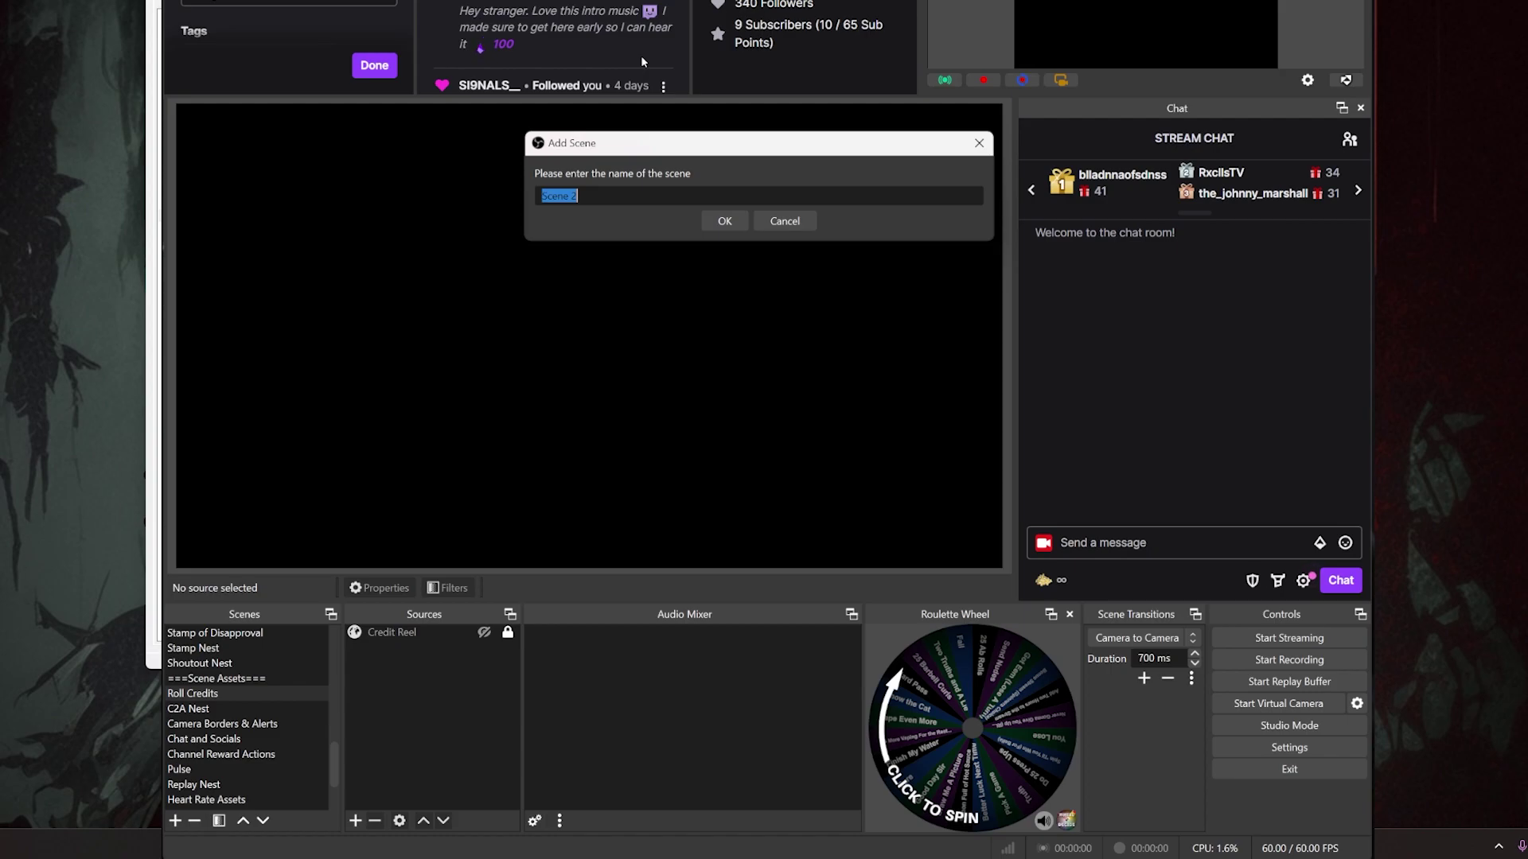
Create a new scene named Subscriber Pop Ups.
{"action": "type", "text": "Subscriber Pop Ups"}
{"action": "key", "text": "Return"}
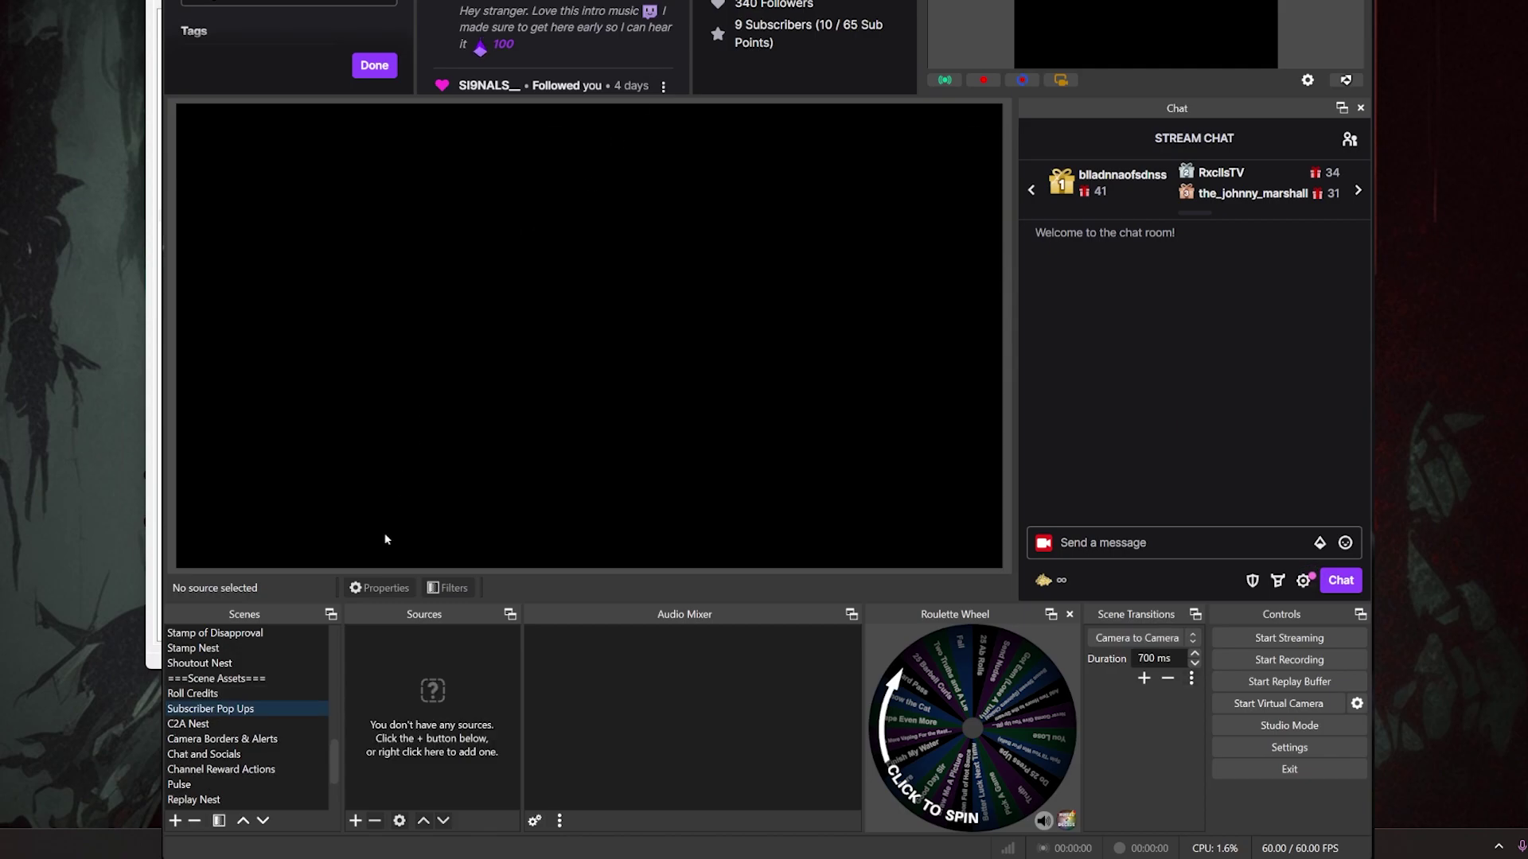
Add a media source named DadBod to the Subscriber Pop Ups scene using the copied video file path, and open its transform options.
{"action": "left_click", "coordinate": [357, 820]}
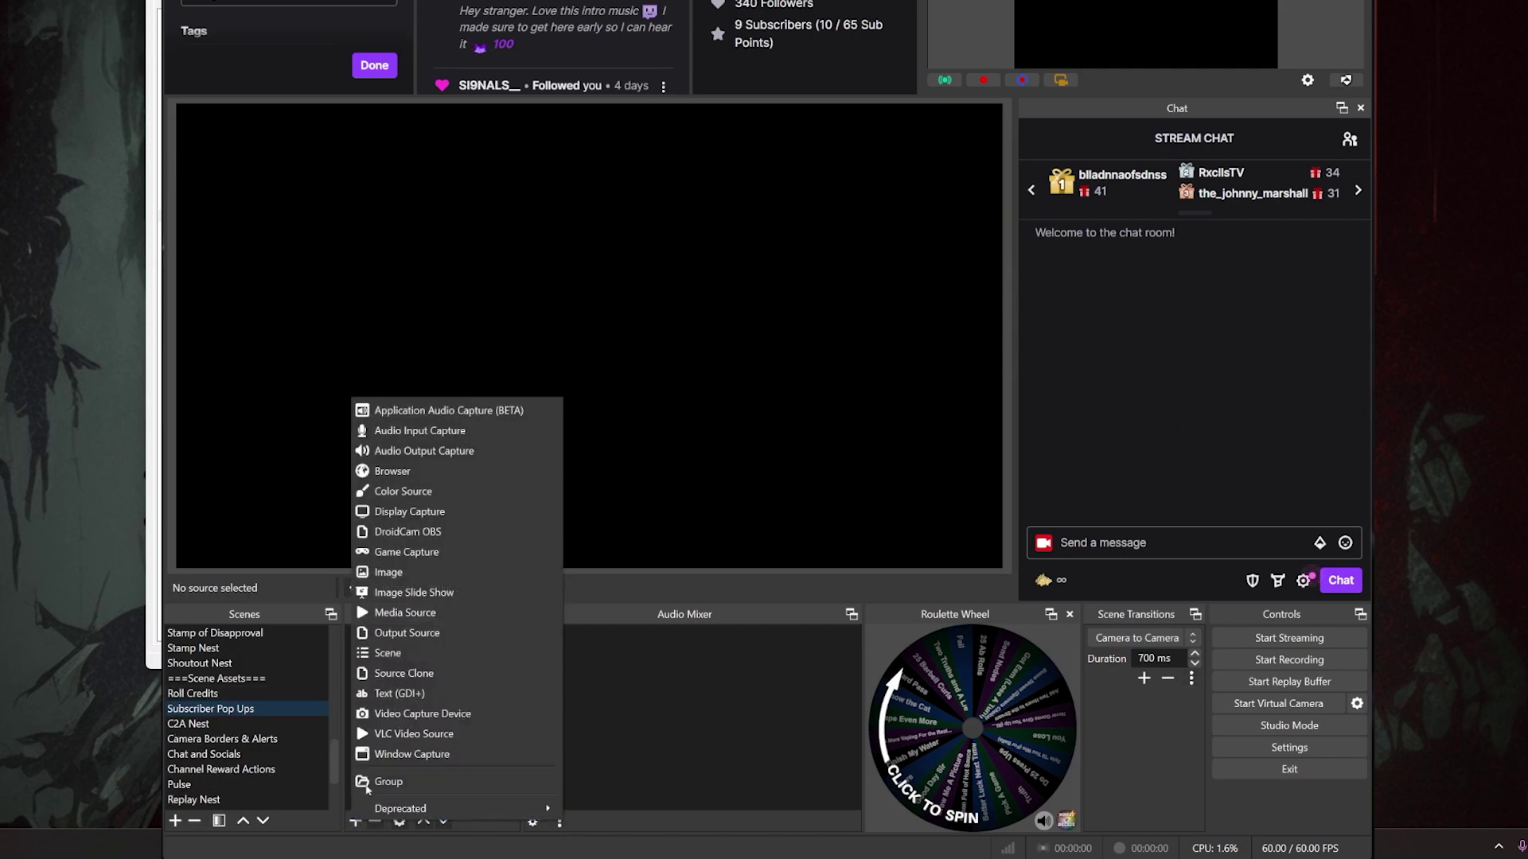
{"action": "left_click", "coordinate": [402, 613]}
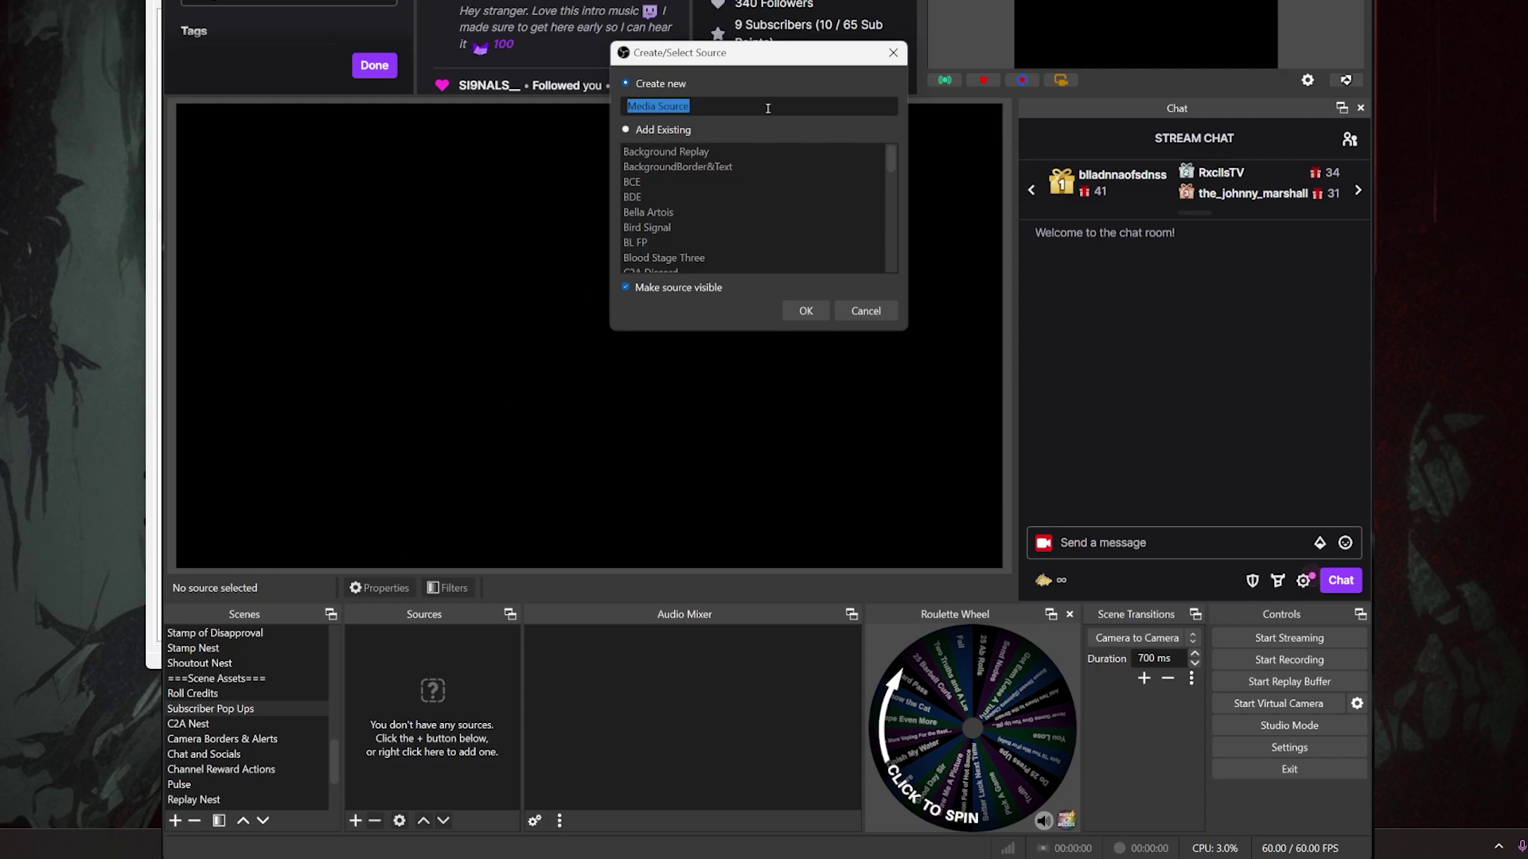
{"action": "type", "text": "DadBod"}
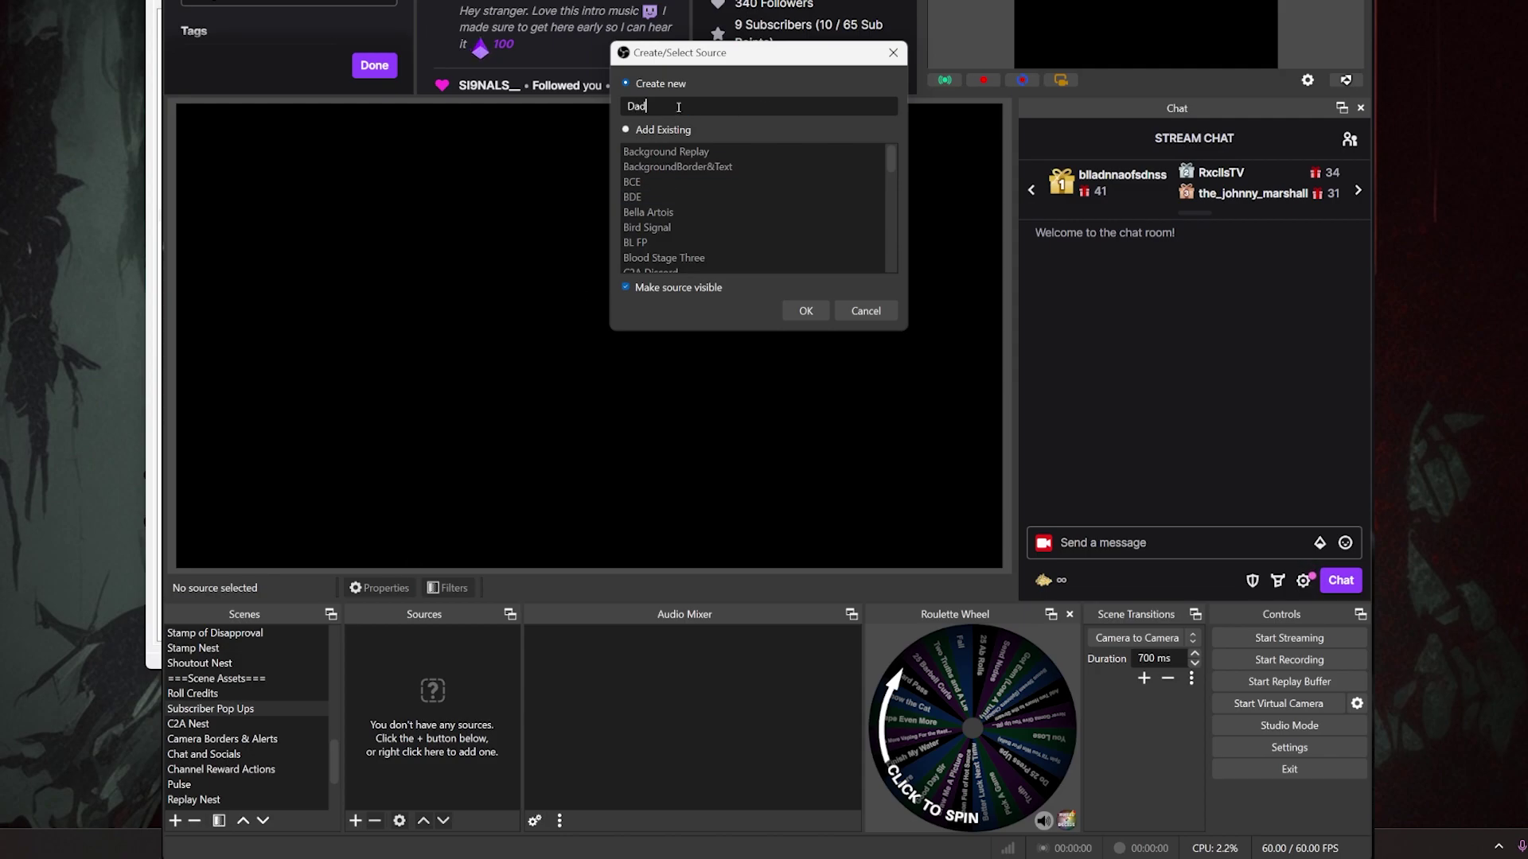
{"action": "left_click", "coordinate": [805, 310]}
{"action": "left_click", "coordinate": [1052, 227]}
{"action": "key", "text": "ctrl+v"}
{"action": "key", "text": "Return"}
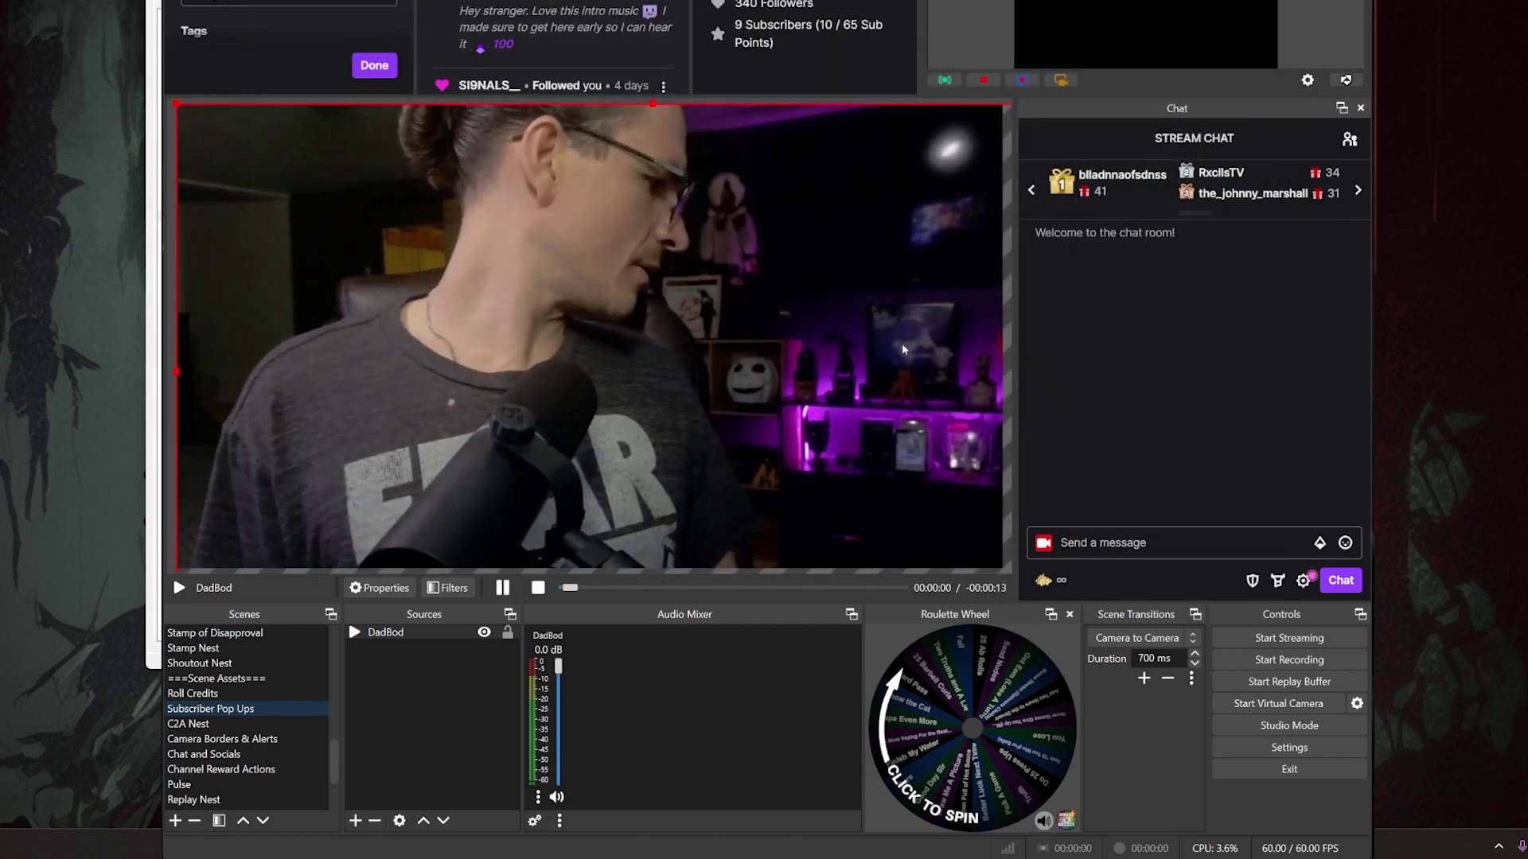
{"action": "right_click", "coordinate": [636, 508]}
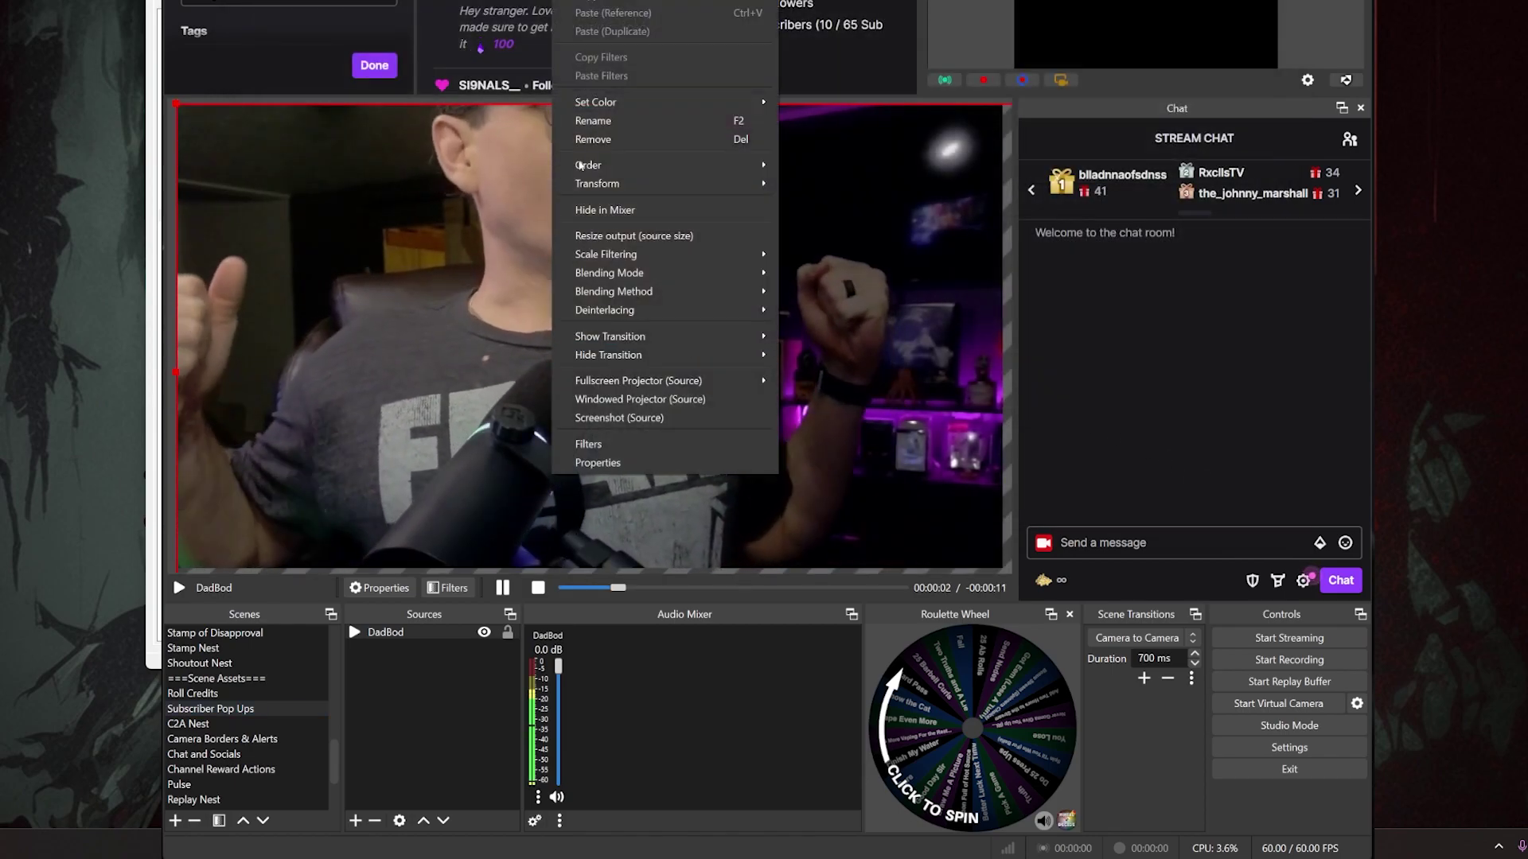
{"action": "mouse_move", "coordinate": [607, 184]}
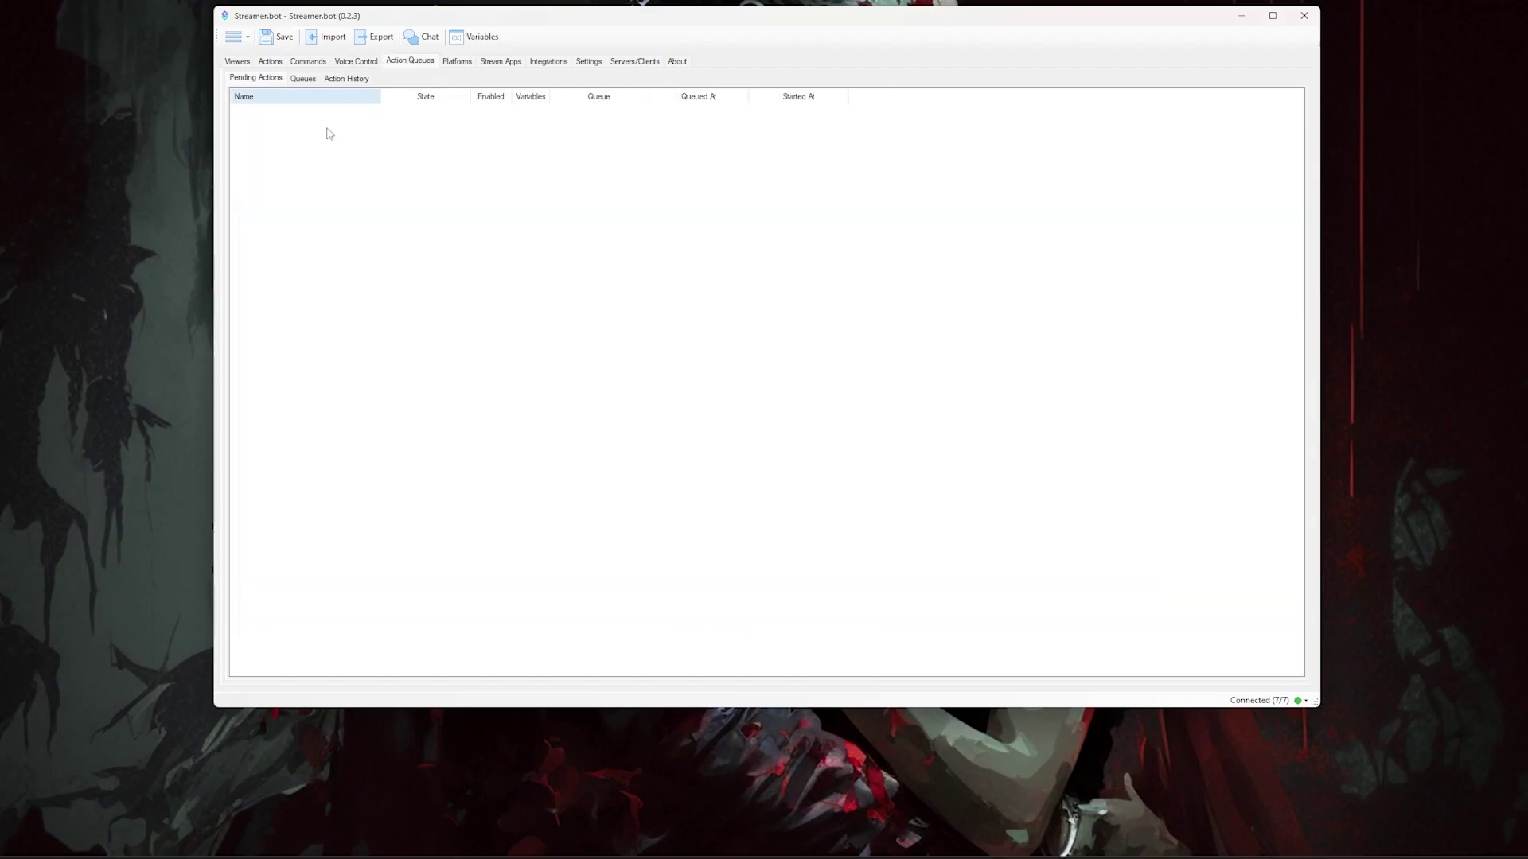
Switch to Streamer.bot and add a blocking action queue named Subdemptions.
{"action": "left_click", "coordinate": [306, 80]}
{"action": "right_click", "coordinate": [398, 343]}
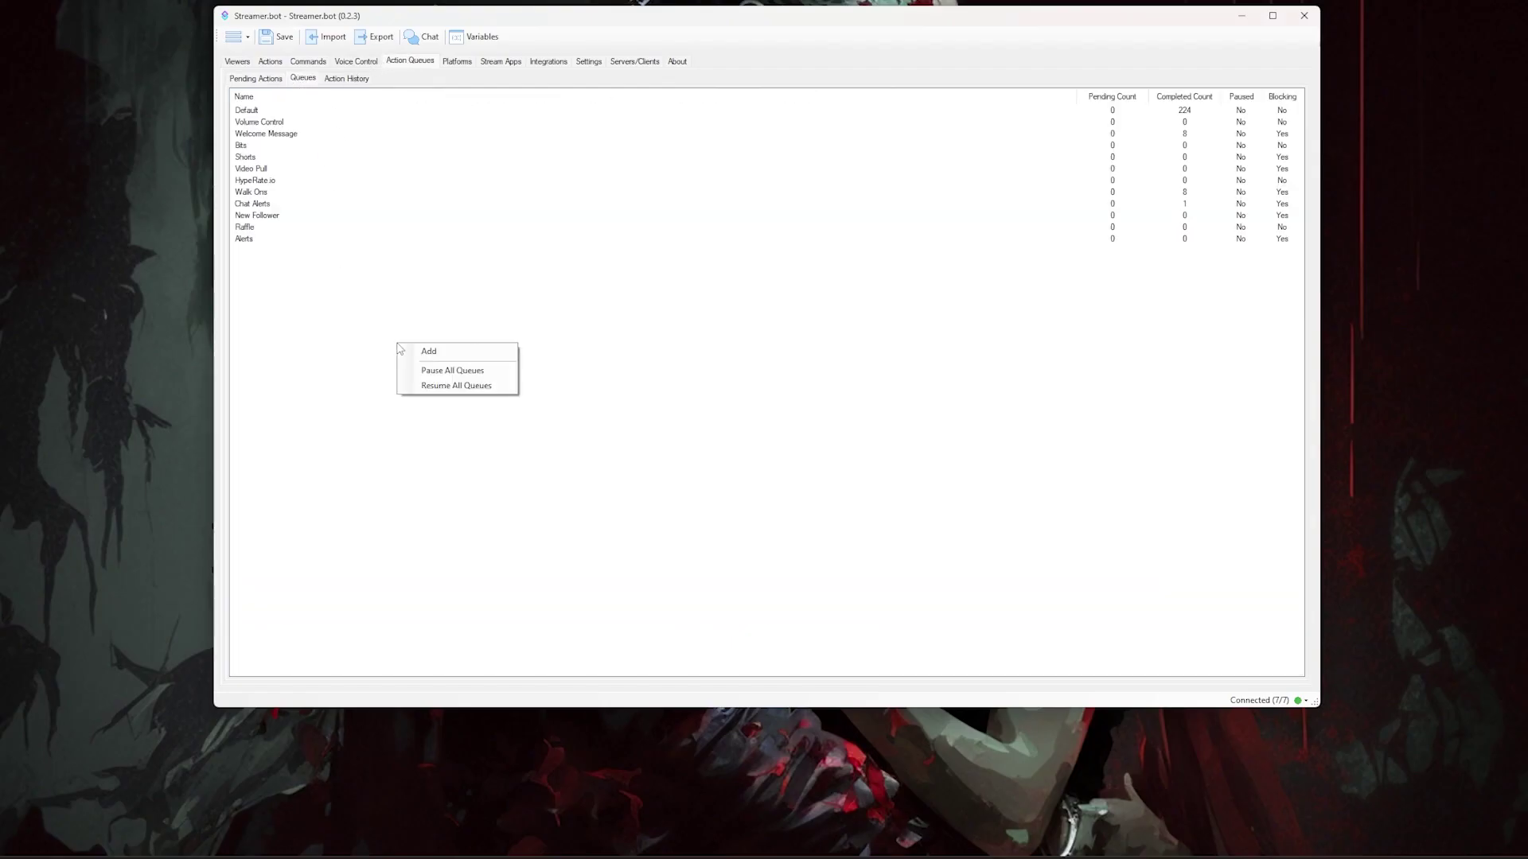
{"action": "left_click", "coordinate": [443, 354]}
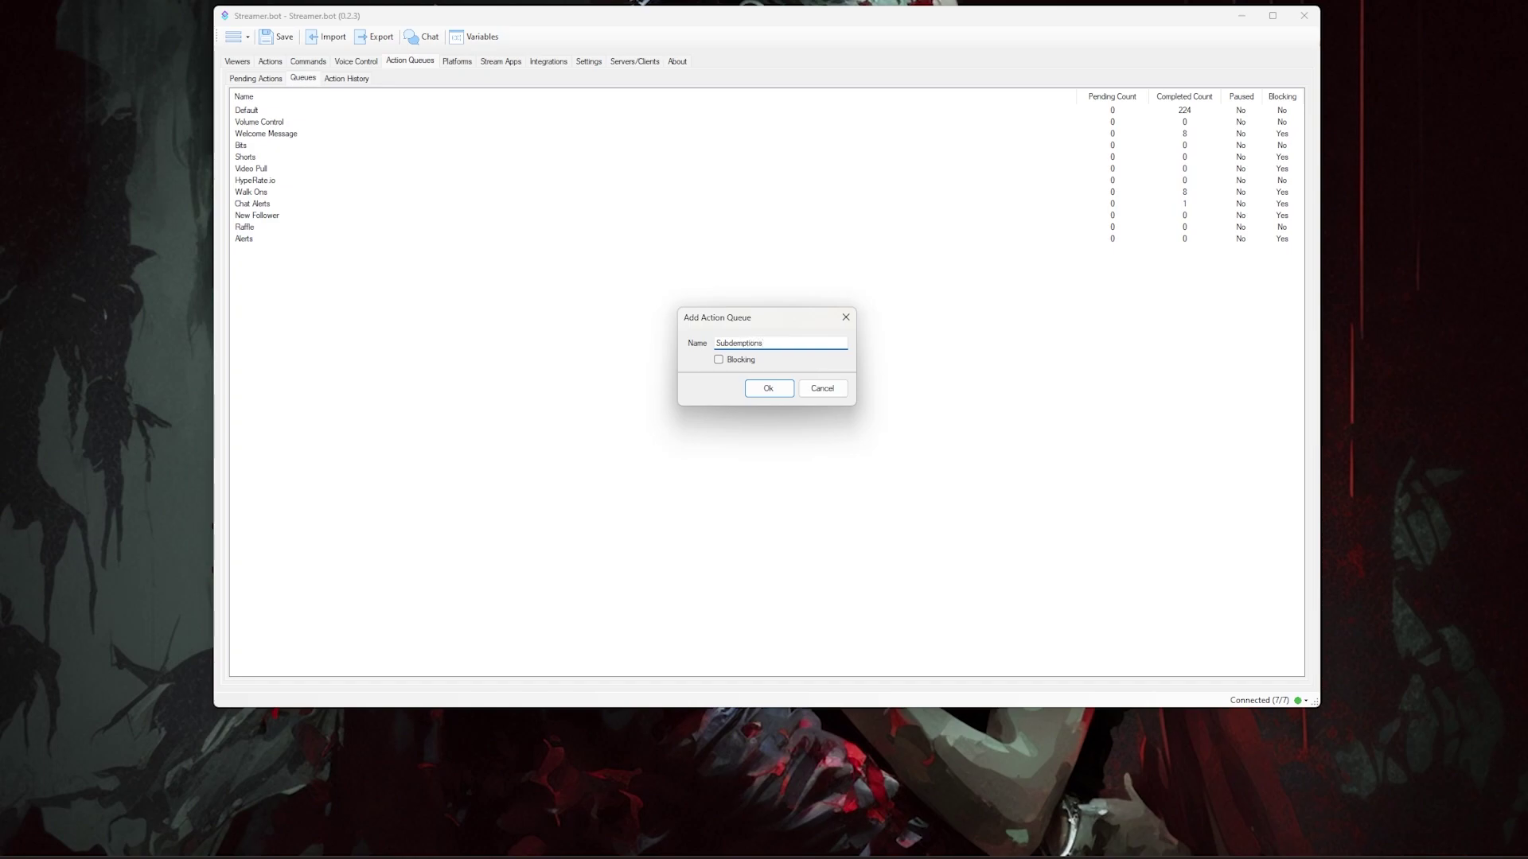
{"action": "left_click", "coordinate": [768, 388]}
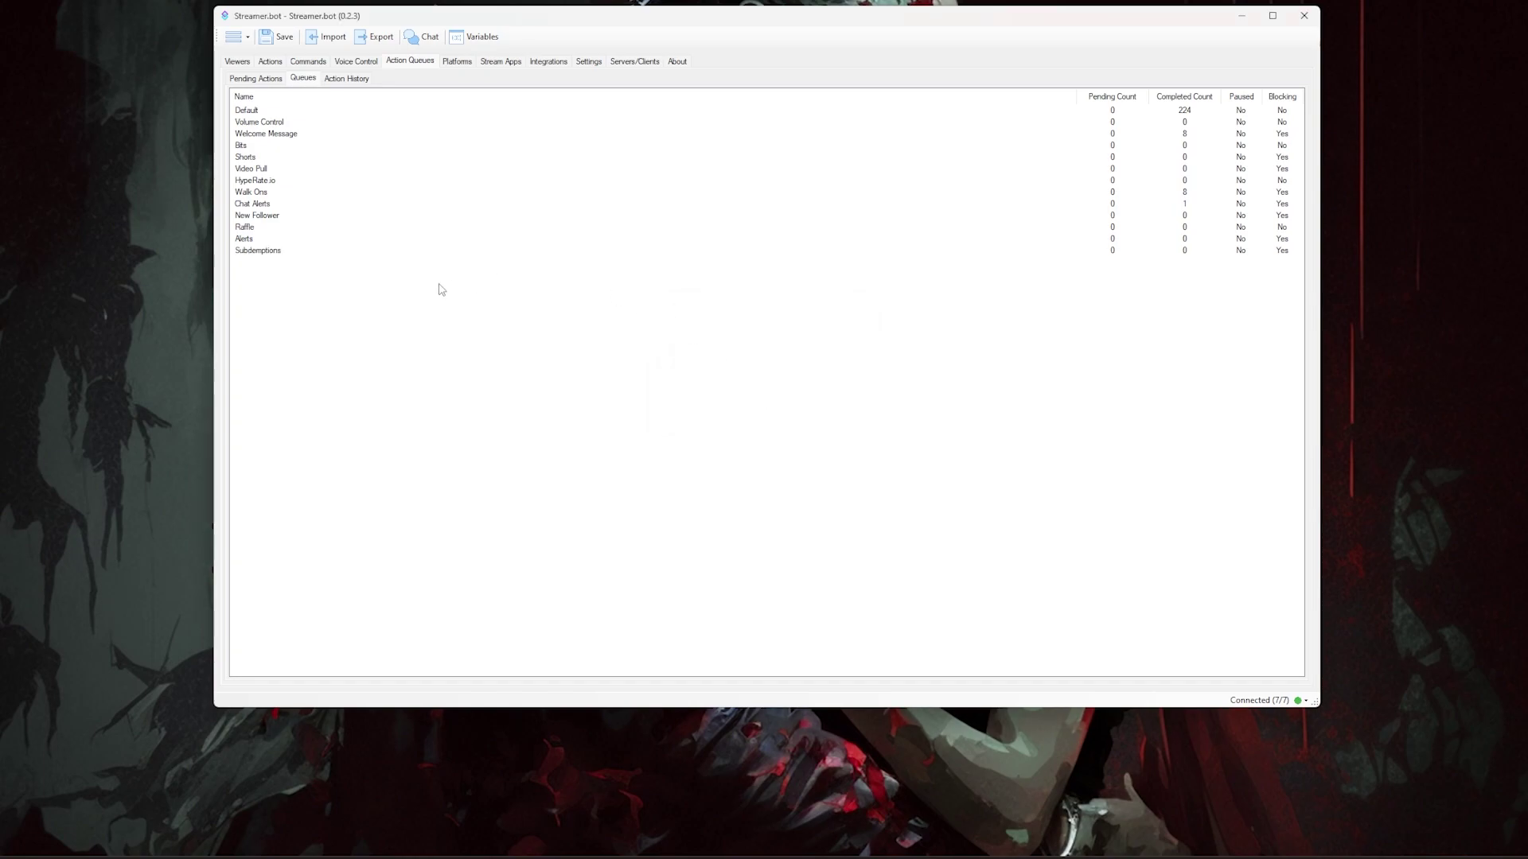
Try an OBS source visibility sub-action in DadBod's Redeem with scene Subscriber Pop Ups, source DadBod and state Visible, and cancel it.
{"action": "left_click", "coordinate": [276, 61]}
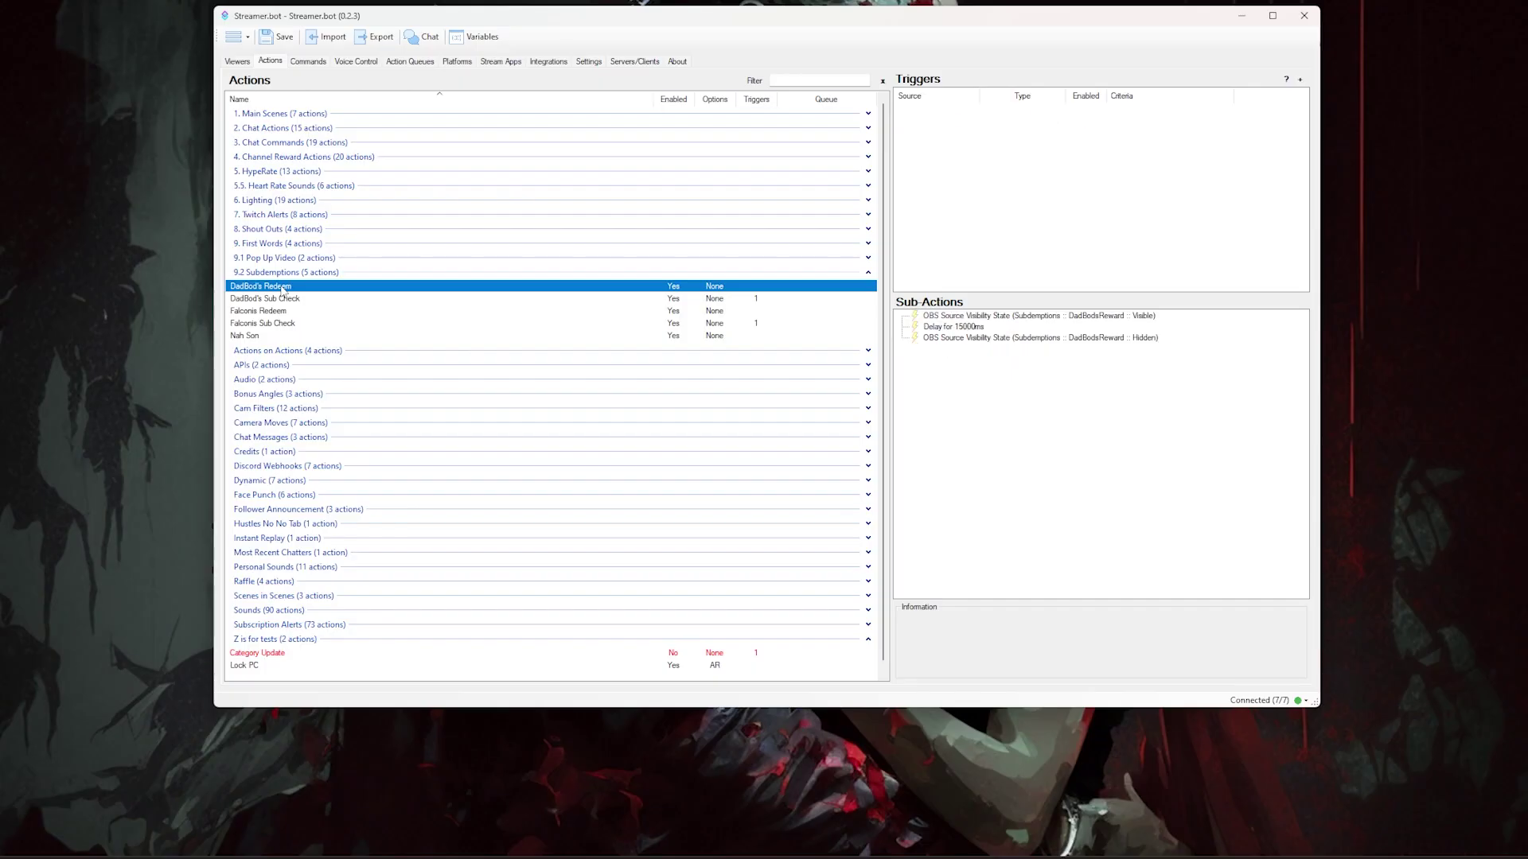
{"action": "right_click", "coordinate": [1068, 396]}
{"action": "mouse_move", "coordinate": [1178, 451]}
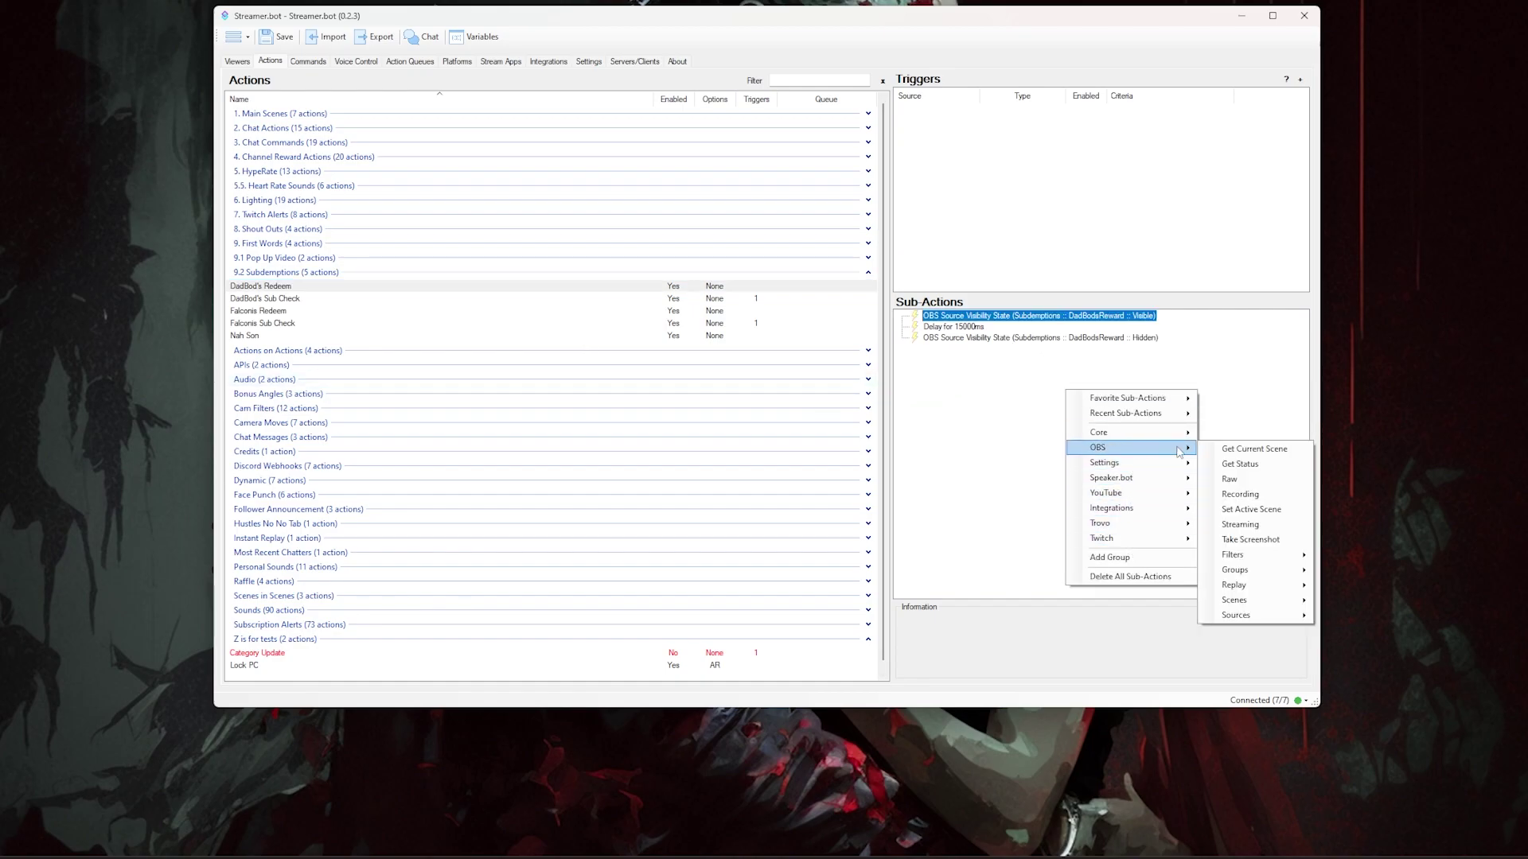
{"action": "mouse_move", "coordinate": [1273, 619]}
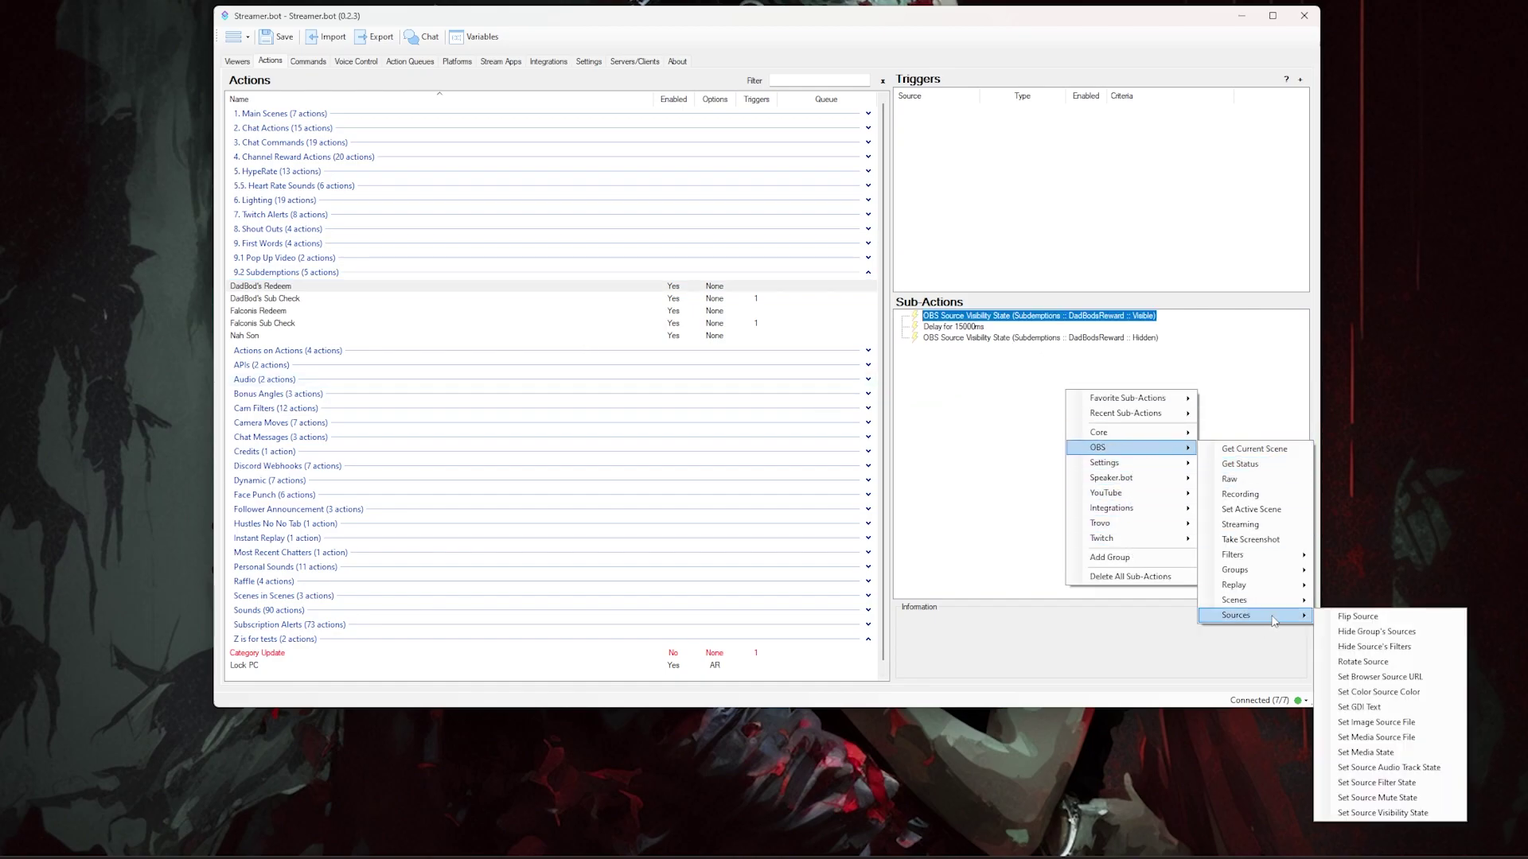
{"action": "left_click", "coordinate": [1406, 813]}
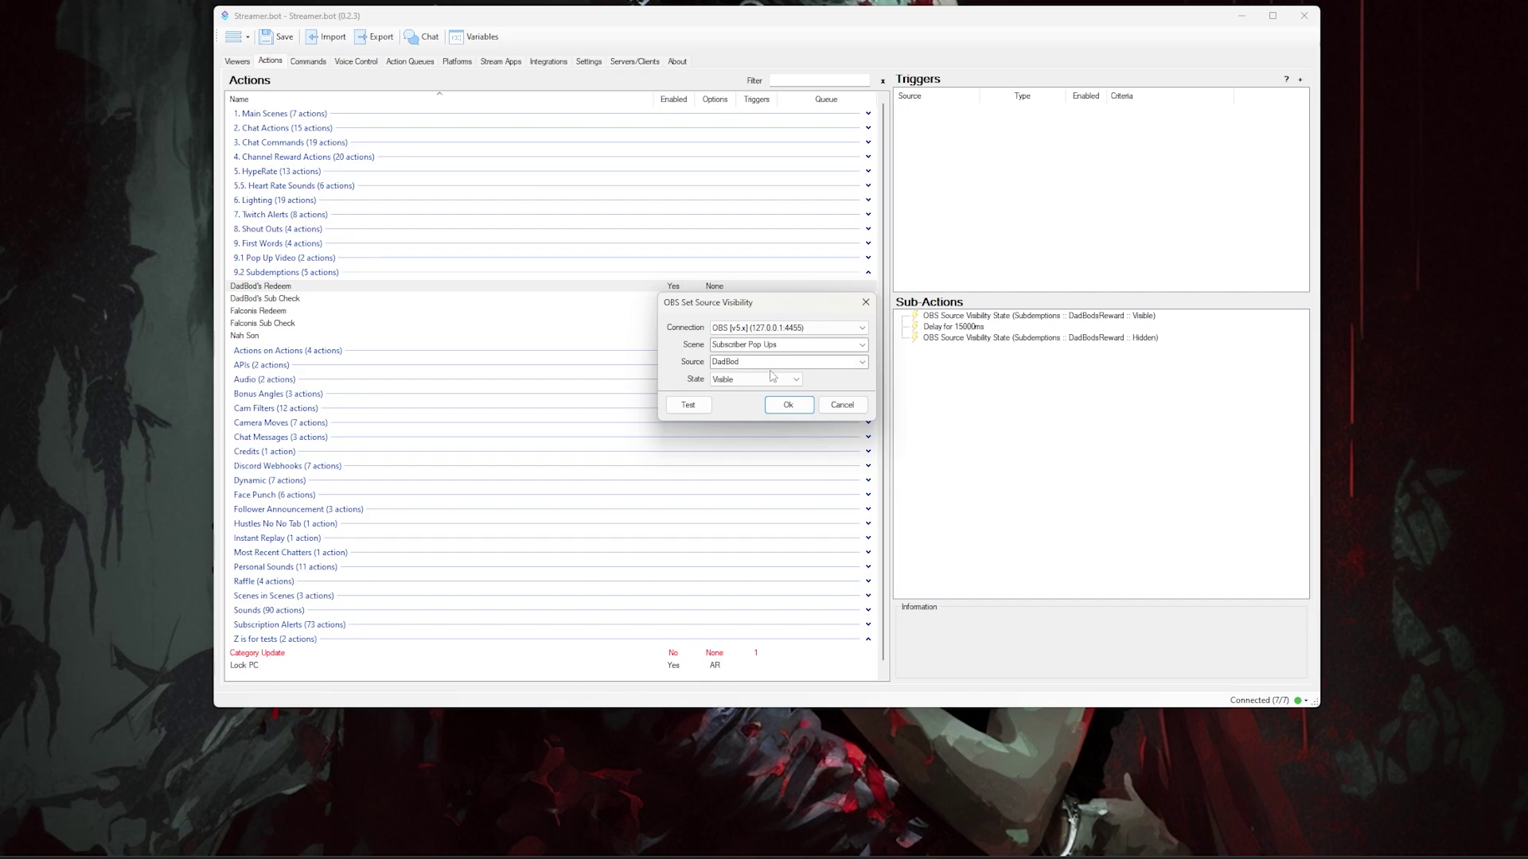
{"action": "left_click", "coordinate": [800, 405]}
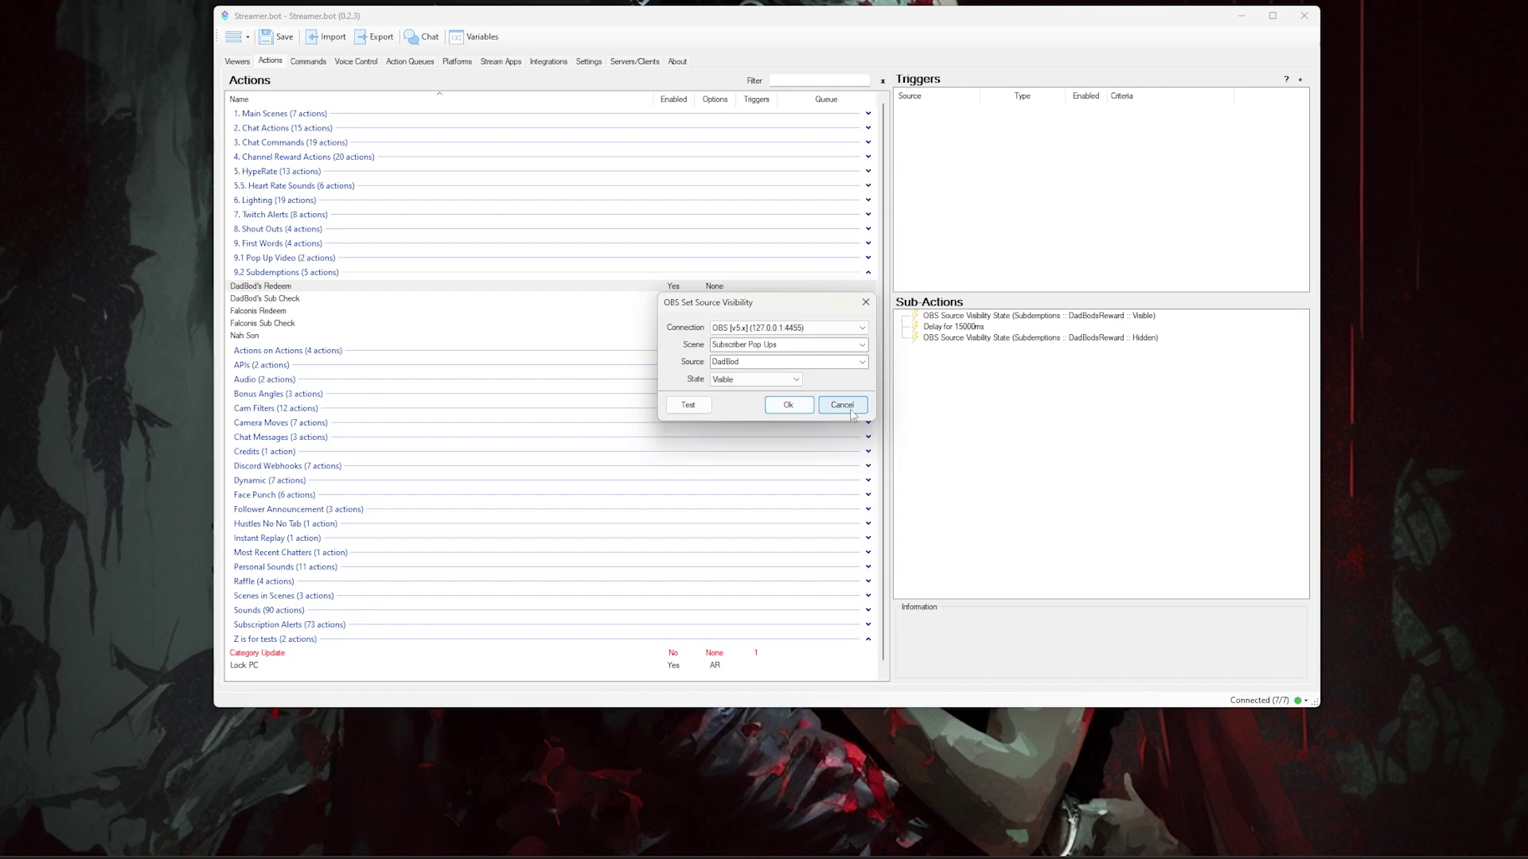
Try a delay sub-action of 10000 ms in DadBod's Redeem and cancel it.
{"action": "left_click", "coordinate": [951, 327]}
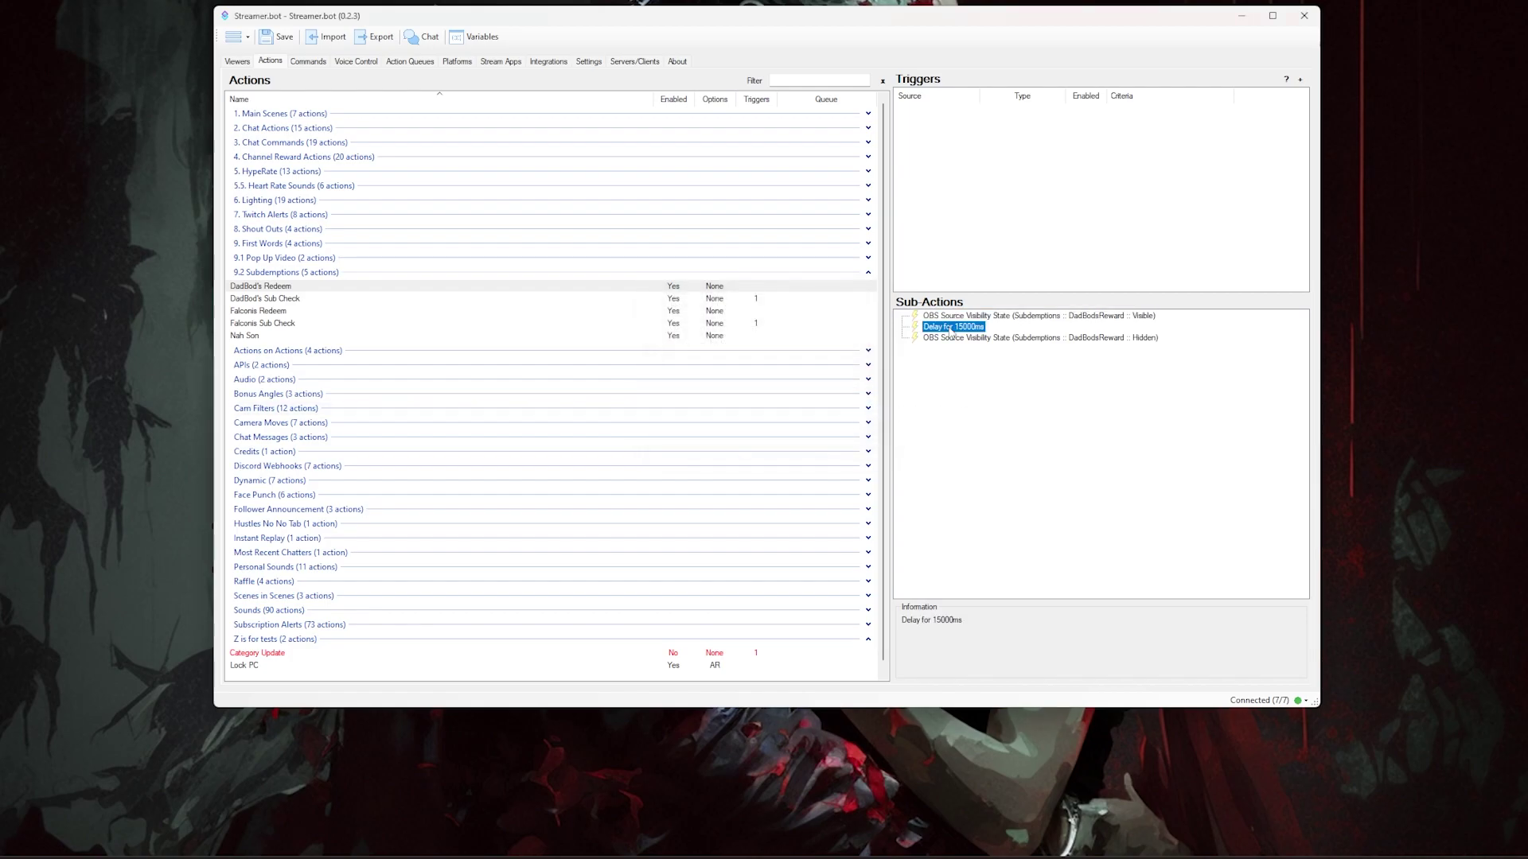
{"action": "right_click", "coordinate": [985, 367]}
{"action": "mouse_move", "coordinate": [1050, 405]}
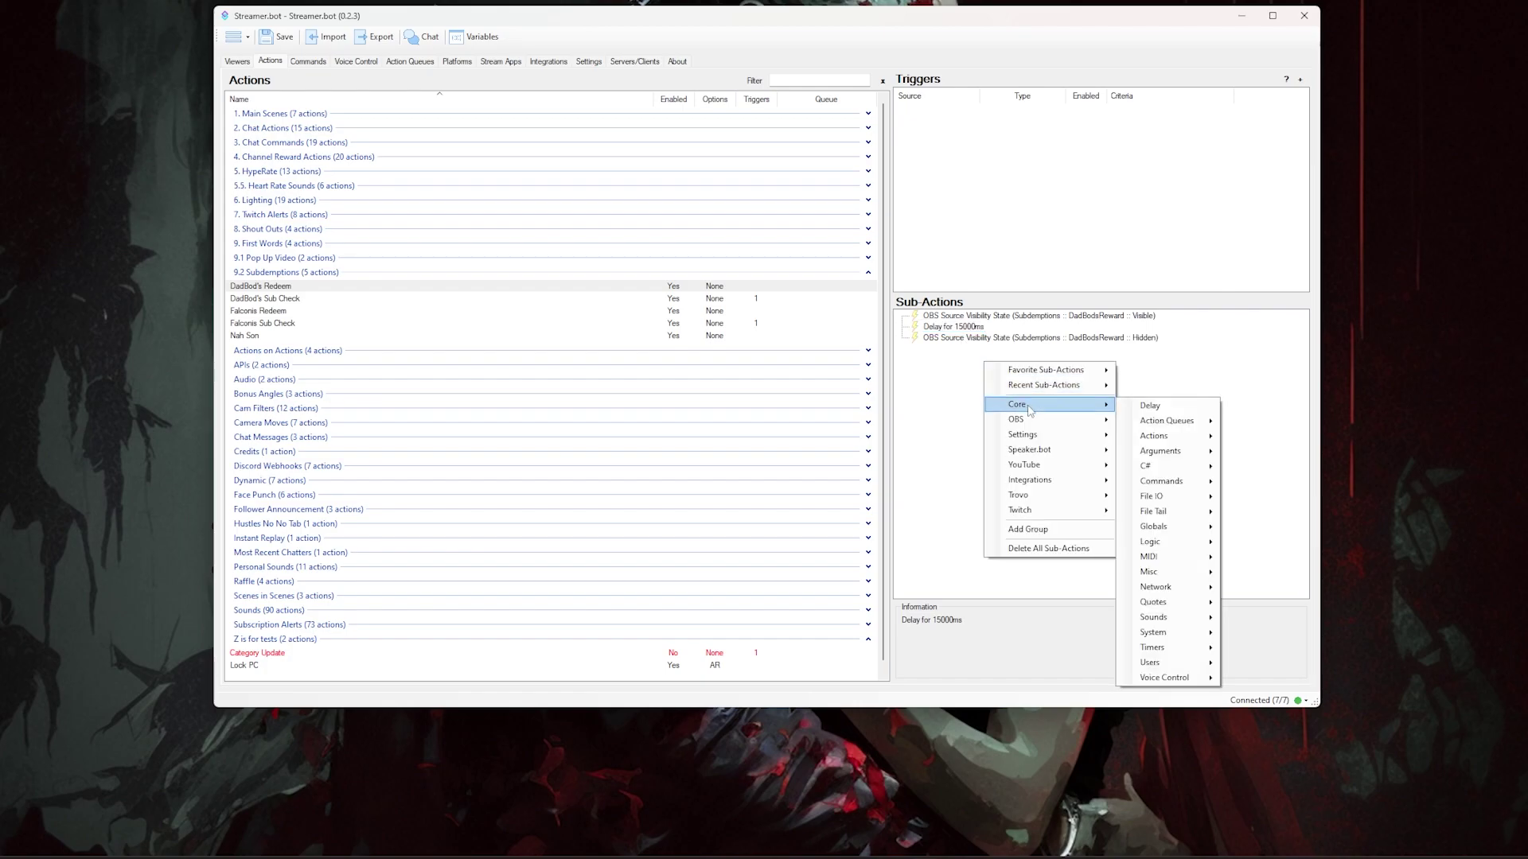
{"action": "left_click", "coordinate": [1156, 412]}
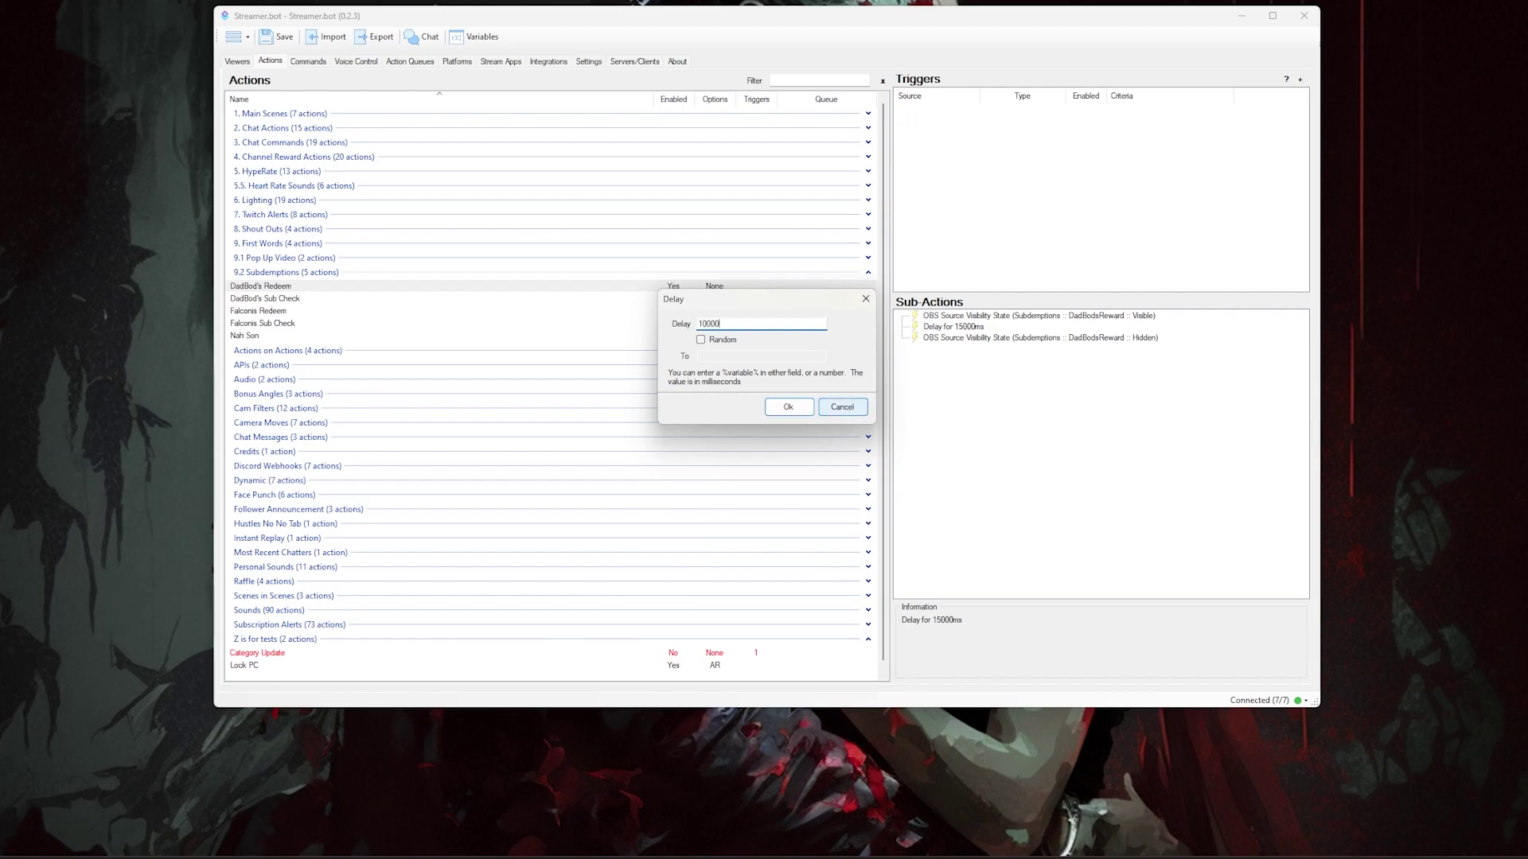
{"action": "left_click", "coordinate": [839, 411]}
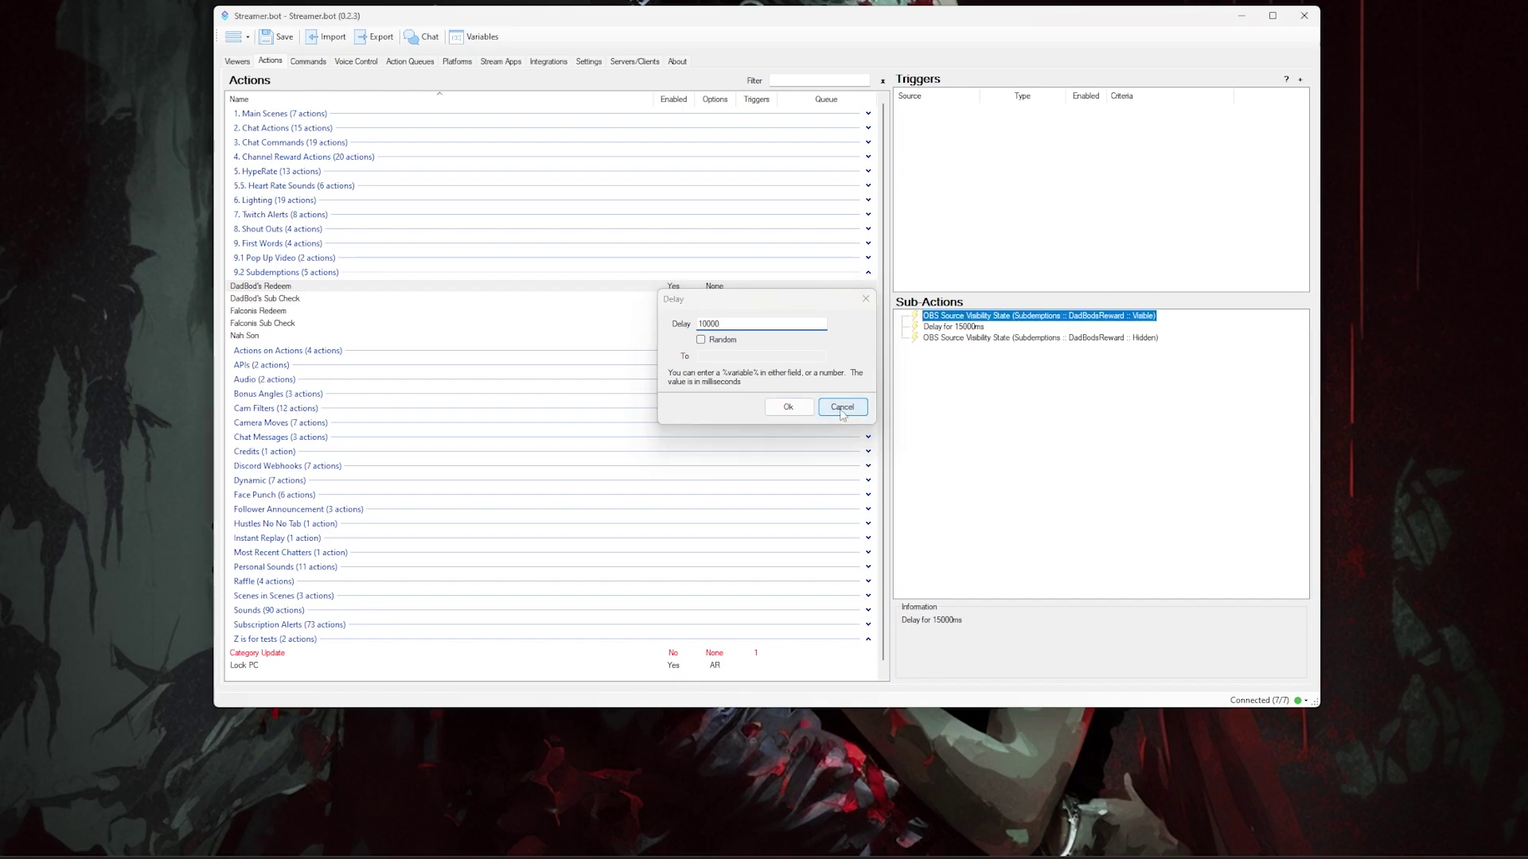
{"action": "left_click", "coordinate": [1018, 392]}
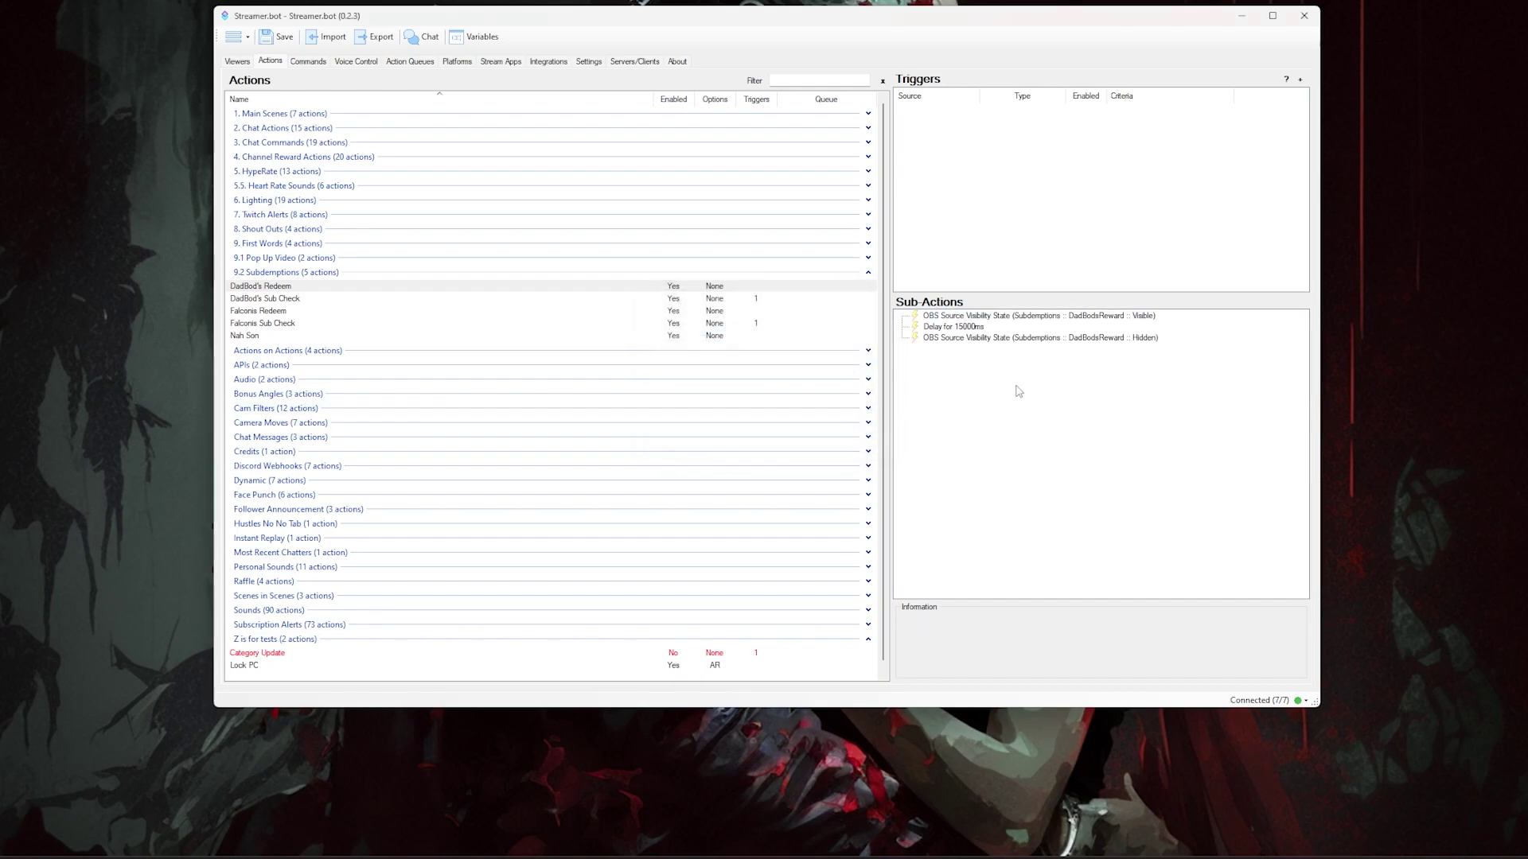
Duplicate the Visible source visibility sub-action, try the Hidden state for DadBod in Subscriber Pop Ups, cancel the edit and delete the duplicate.
{"action": "right_click", "coordinate": [1061, 318]}
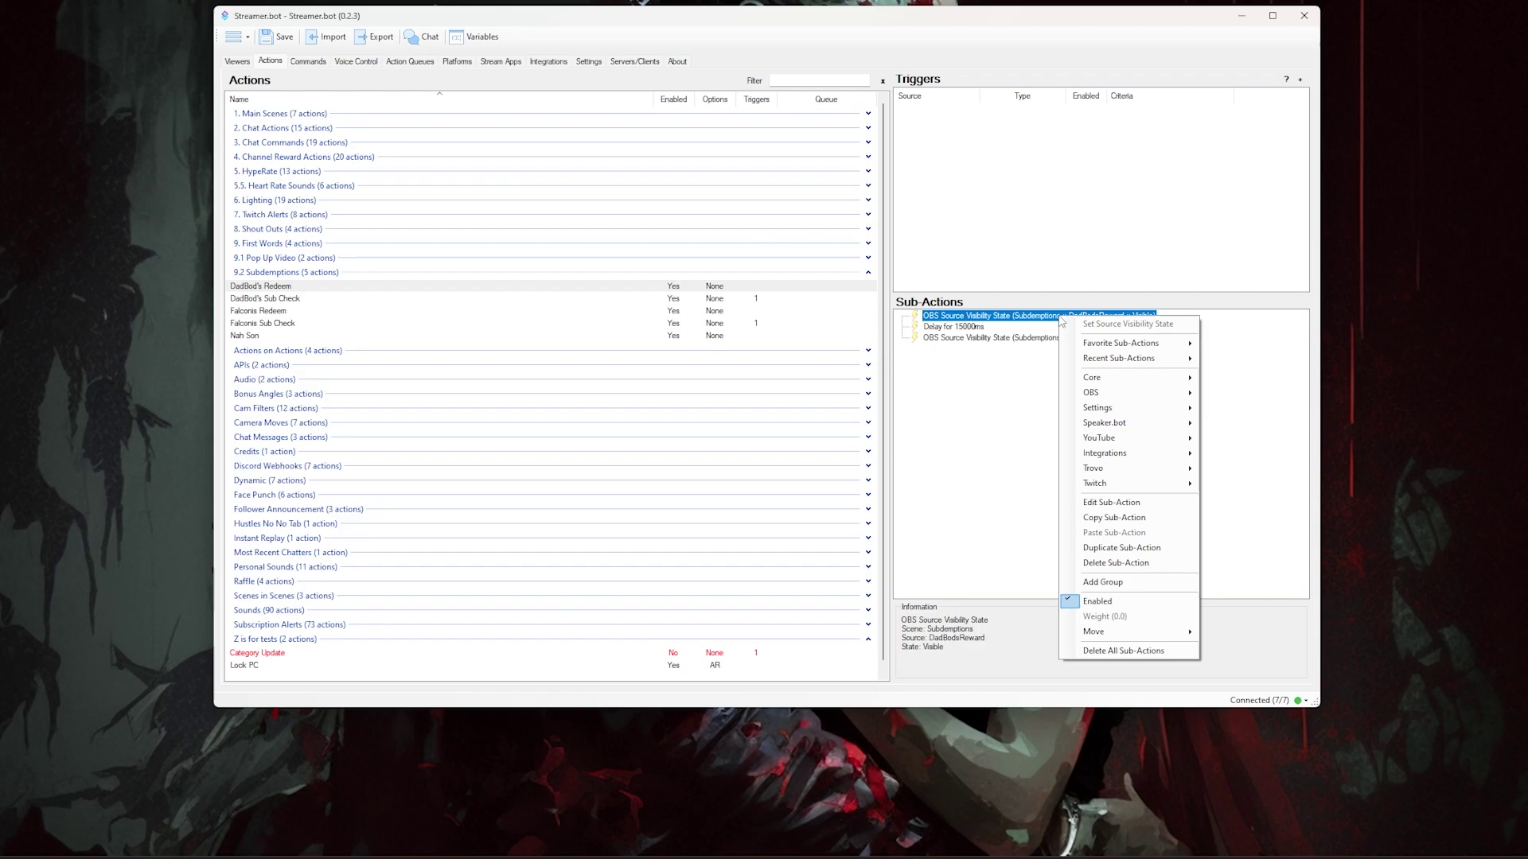
{"action": "left_click", "coordinate": [1161, 549]}
{"action": "double_click", "coordinate": [1089, 350]}
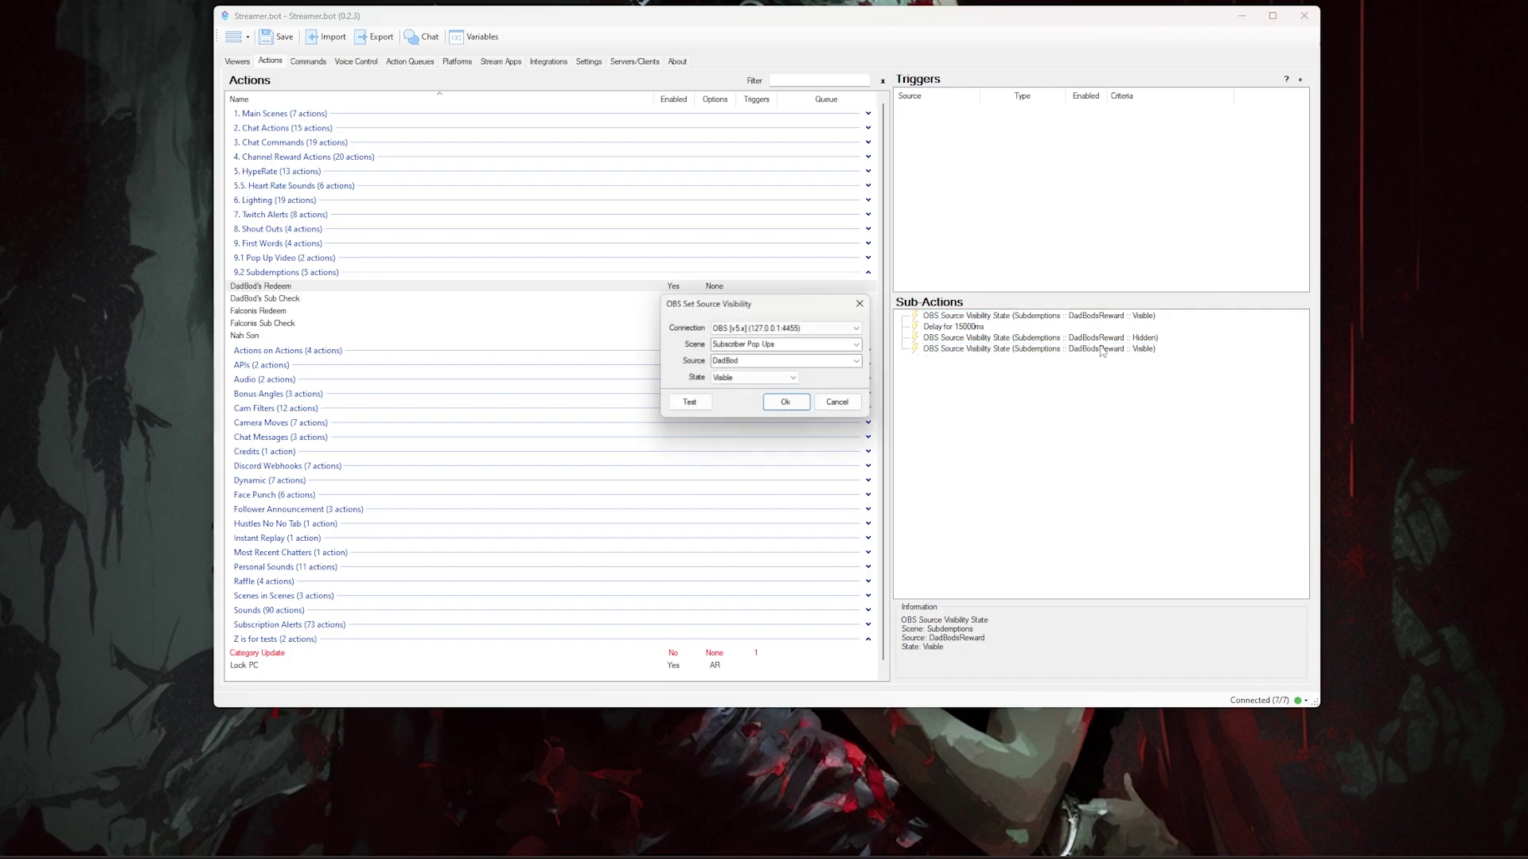
{"action": "left_click", "coordinate": [747, 380]}
{"action": "left_click", "coordinate": [747, 401]}
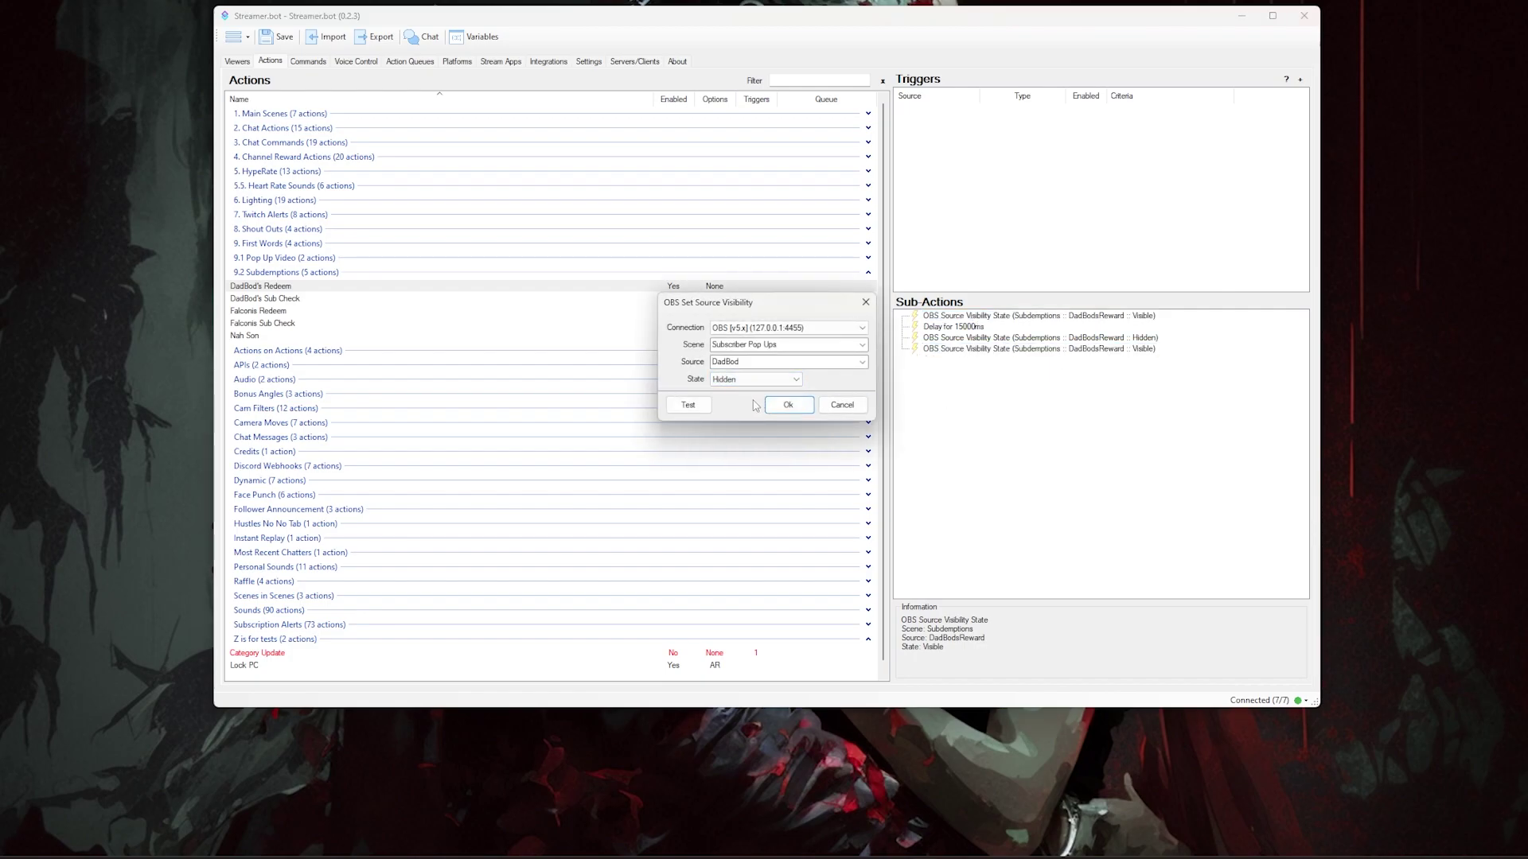
{"action": "left_click", "coordinate": [843, 406]}
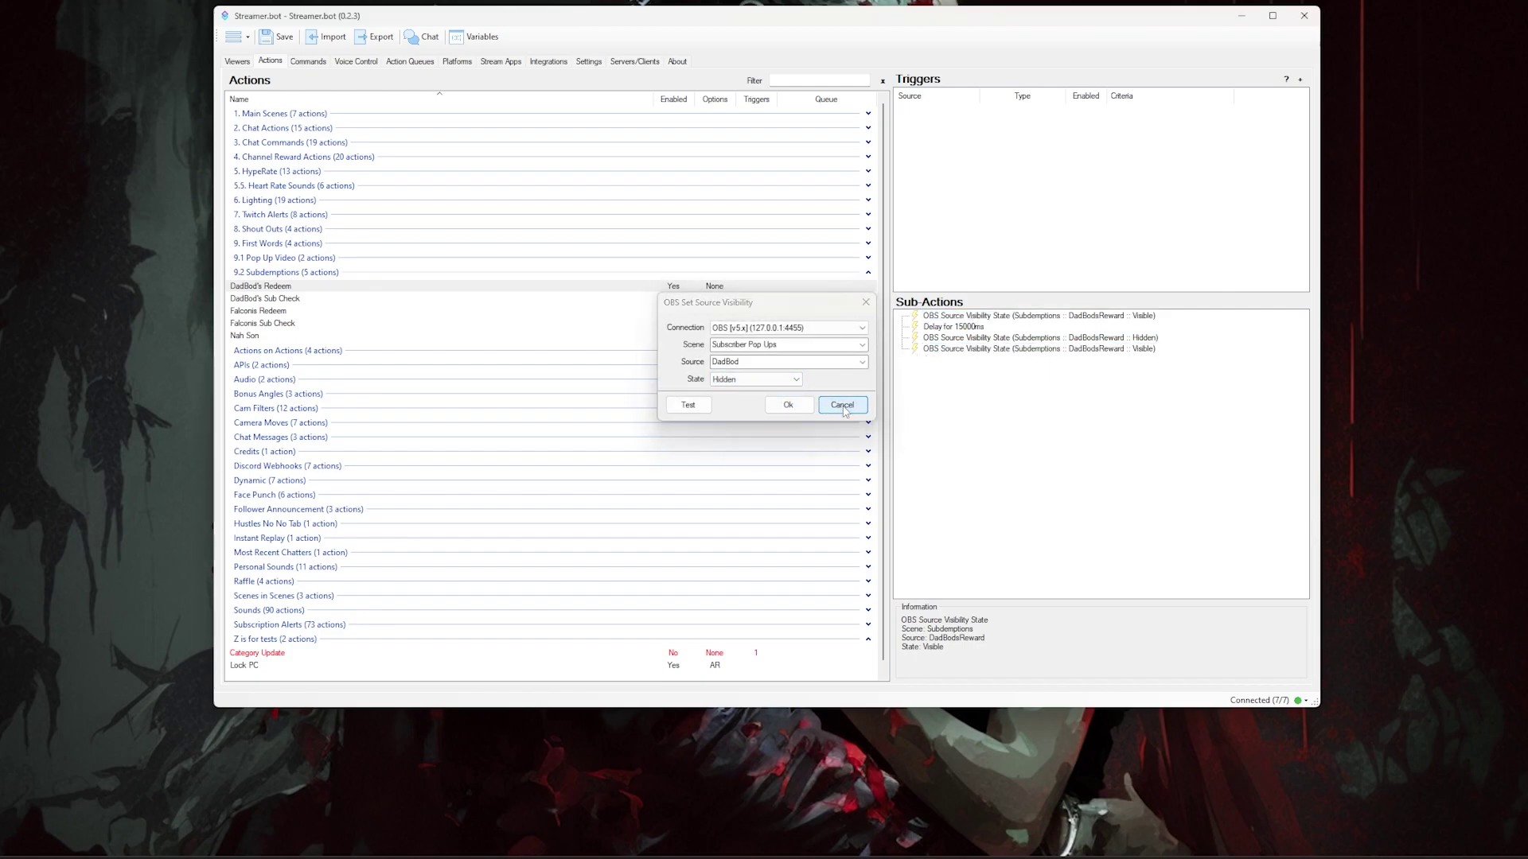
{"action": "right_click", "coordinate": [1057, 350]}
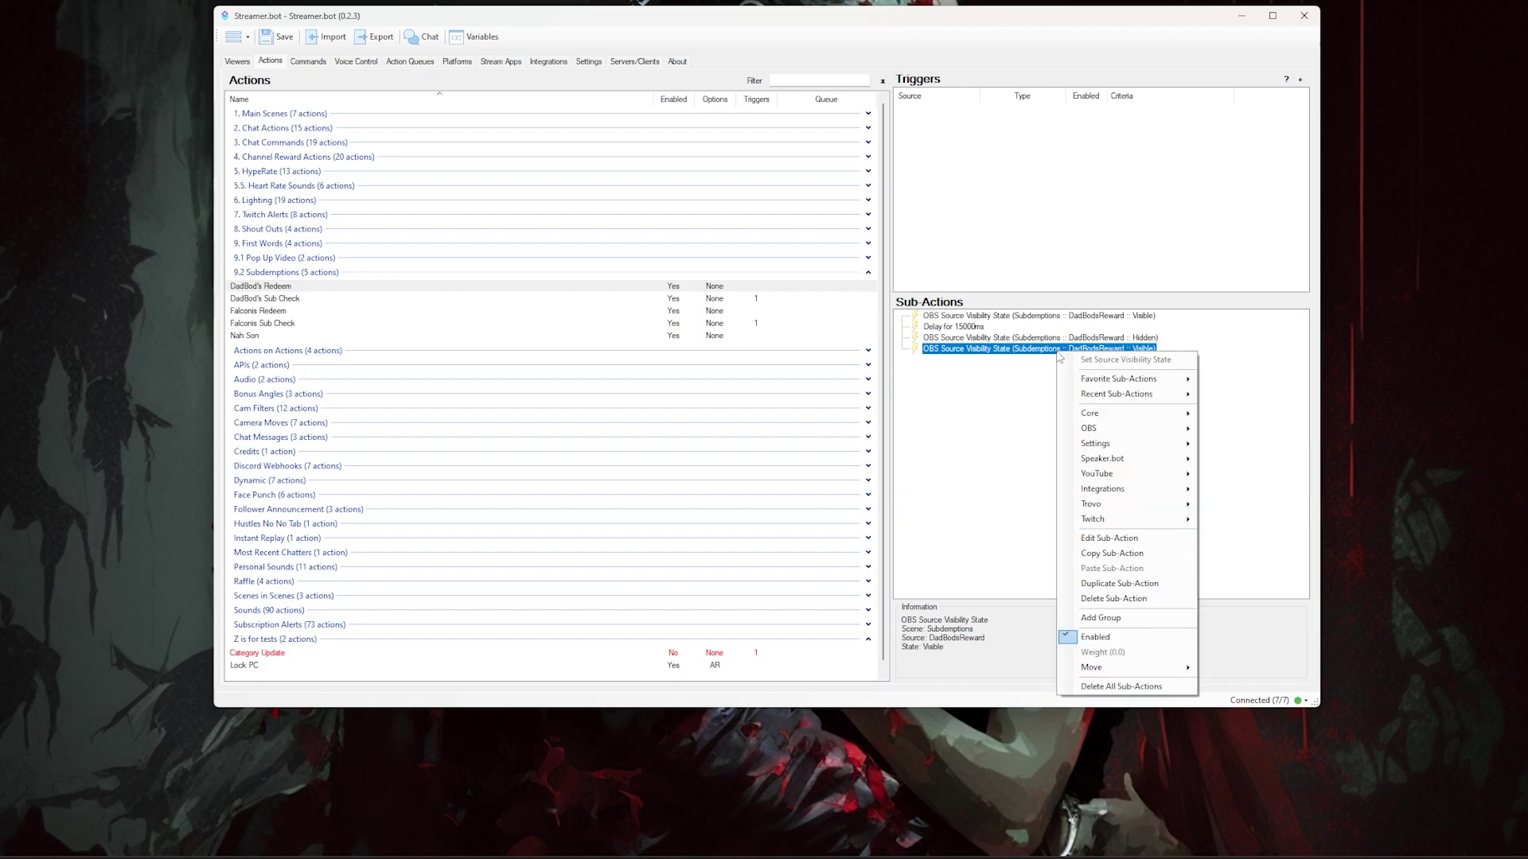
{"action": "left_click", "coordinate": [1136, 601]}
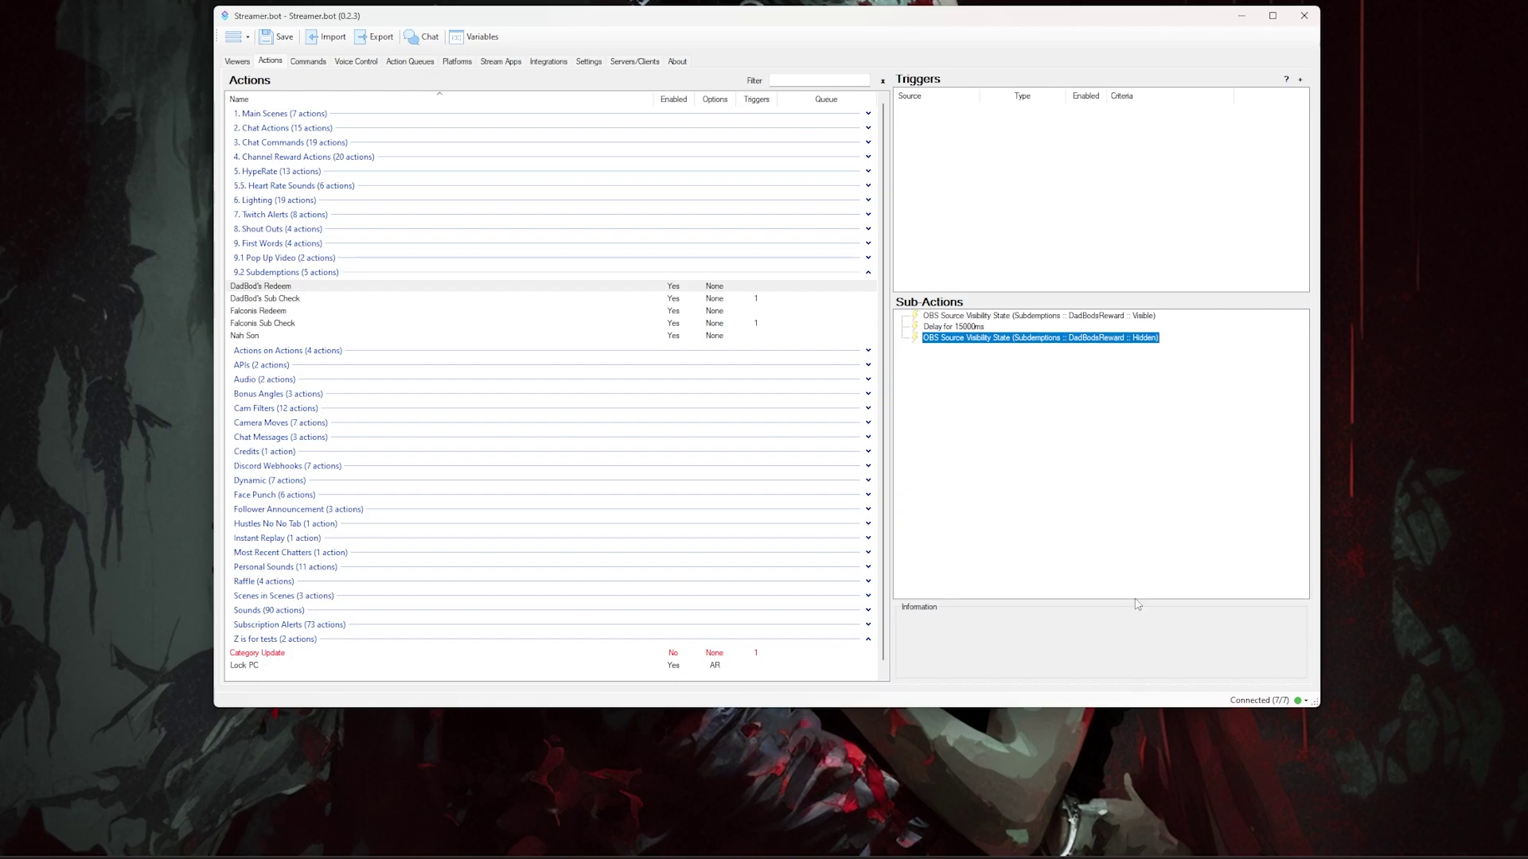
{"action": "right_click", "coordinate": [392, 311]}
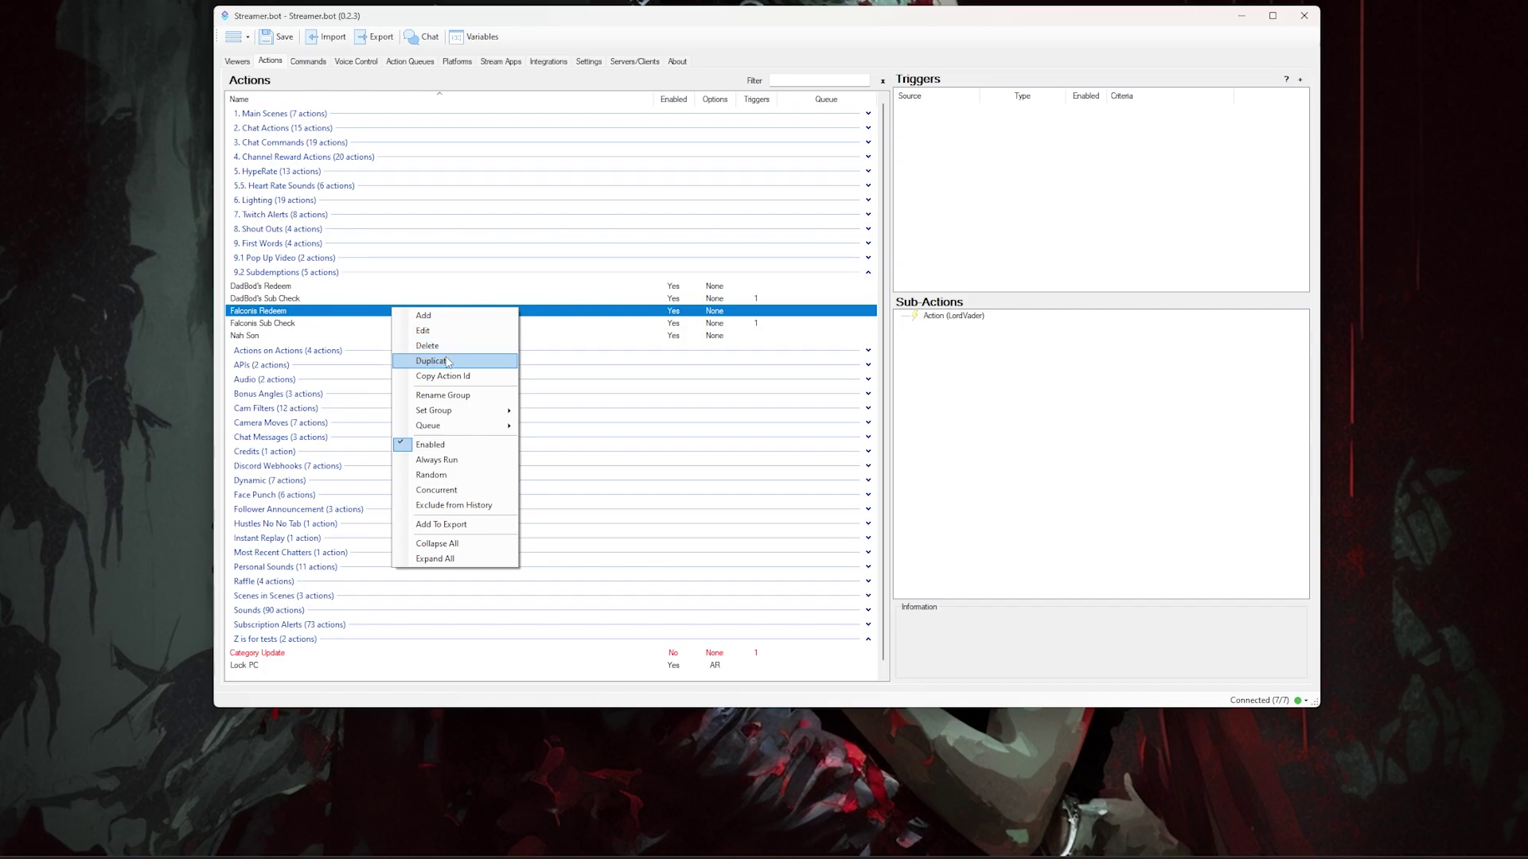
{"action": "left_click", "coordinate": [348, 347]}
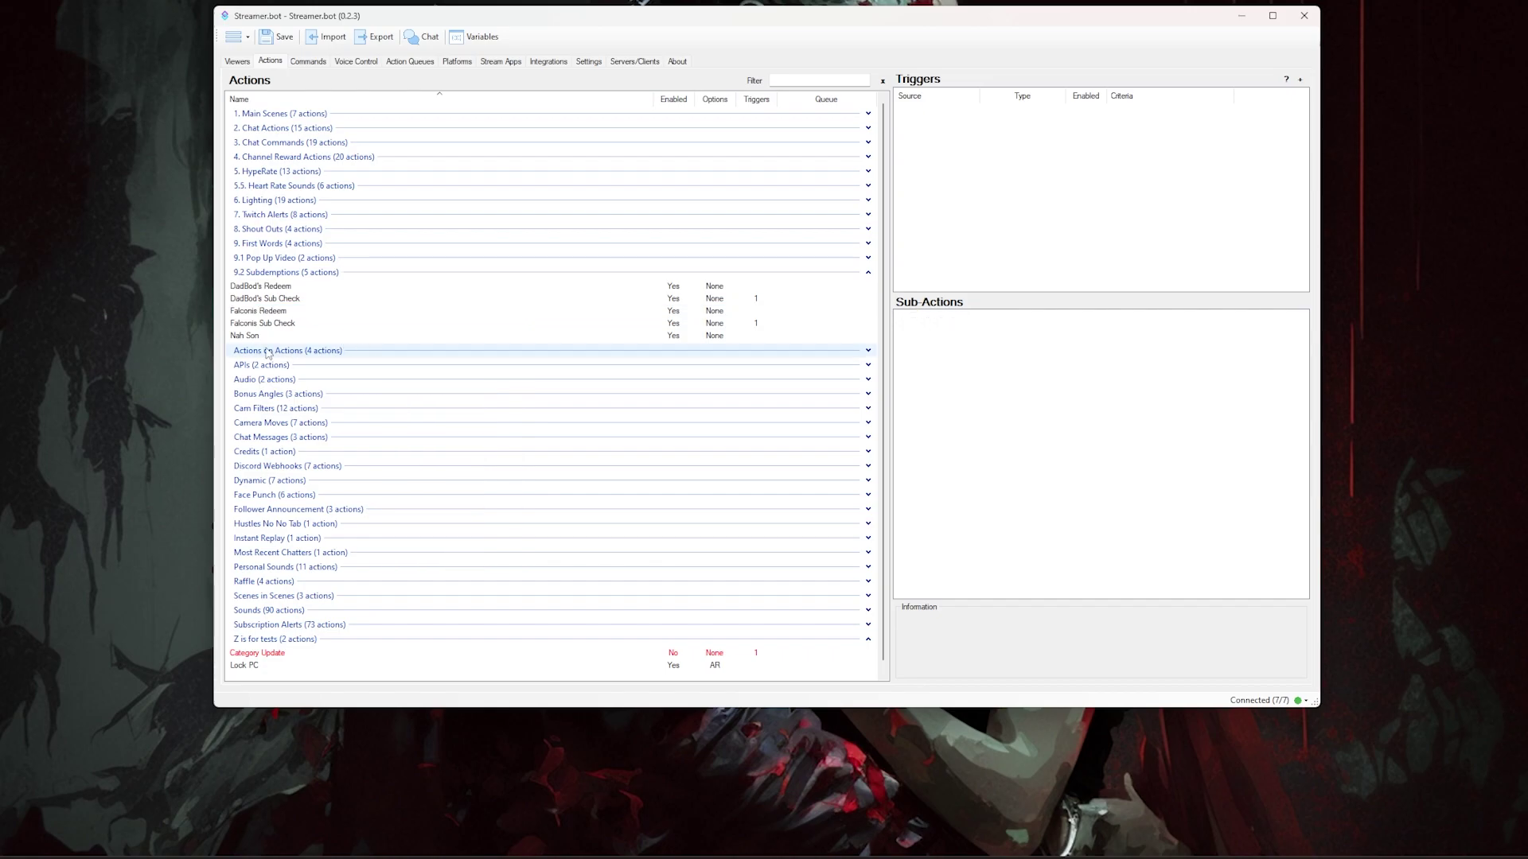
Examine the Nah Son action's Twitch chat message sub-action, including its preferred account and message text.
{"action": "left_click", "coordinate": [264, 338]}
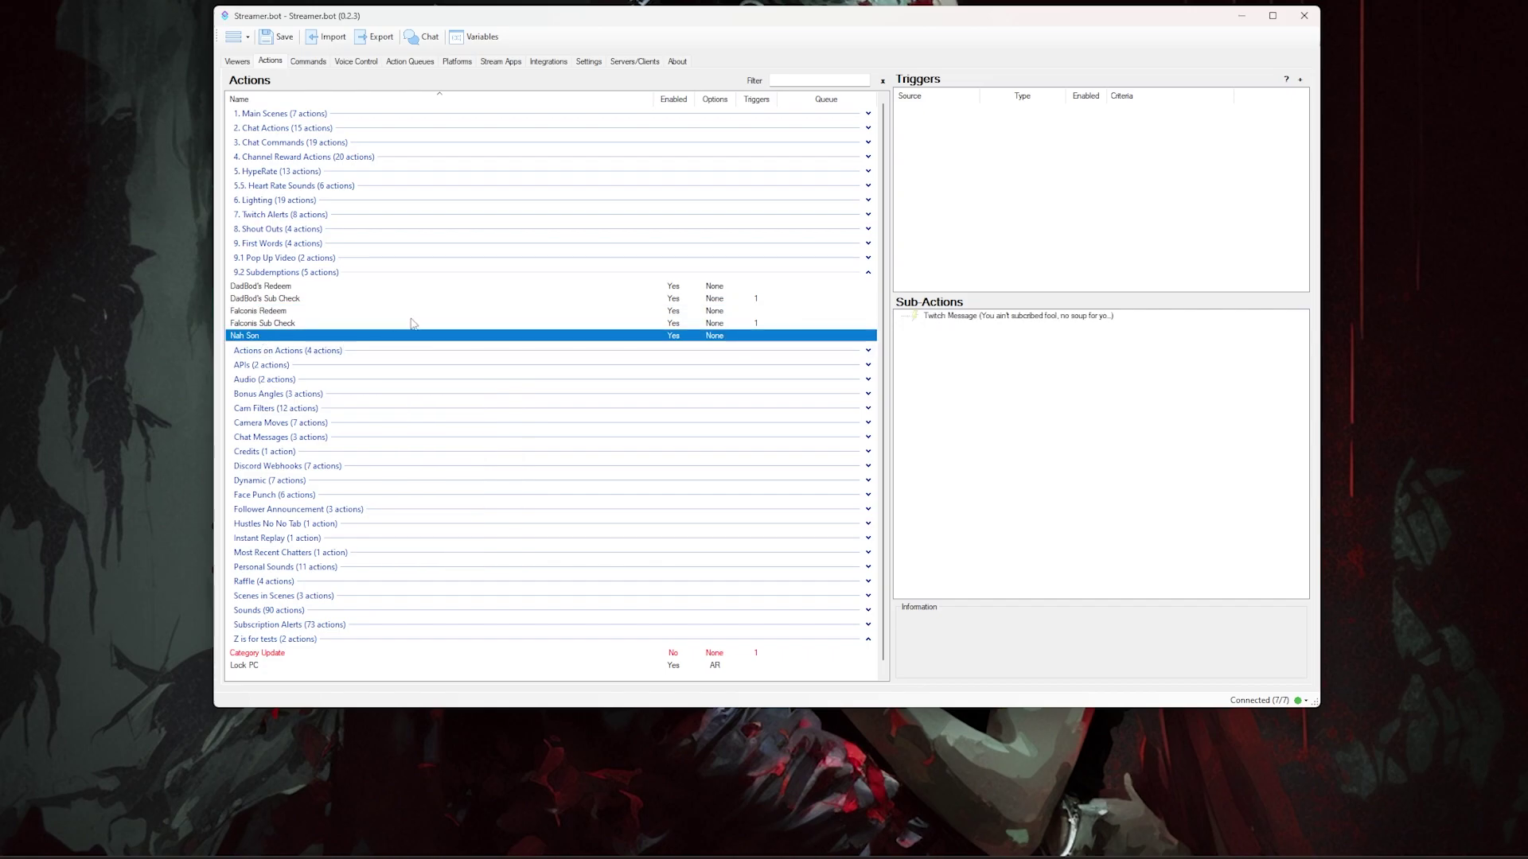
{"action": "right_click", "coordinate": [1068, 377]}
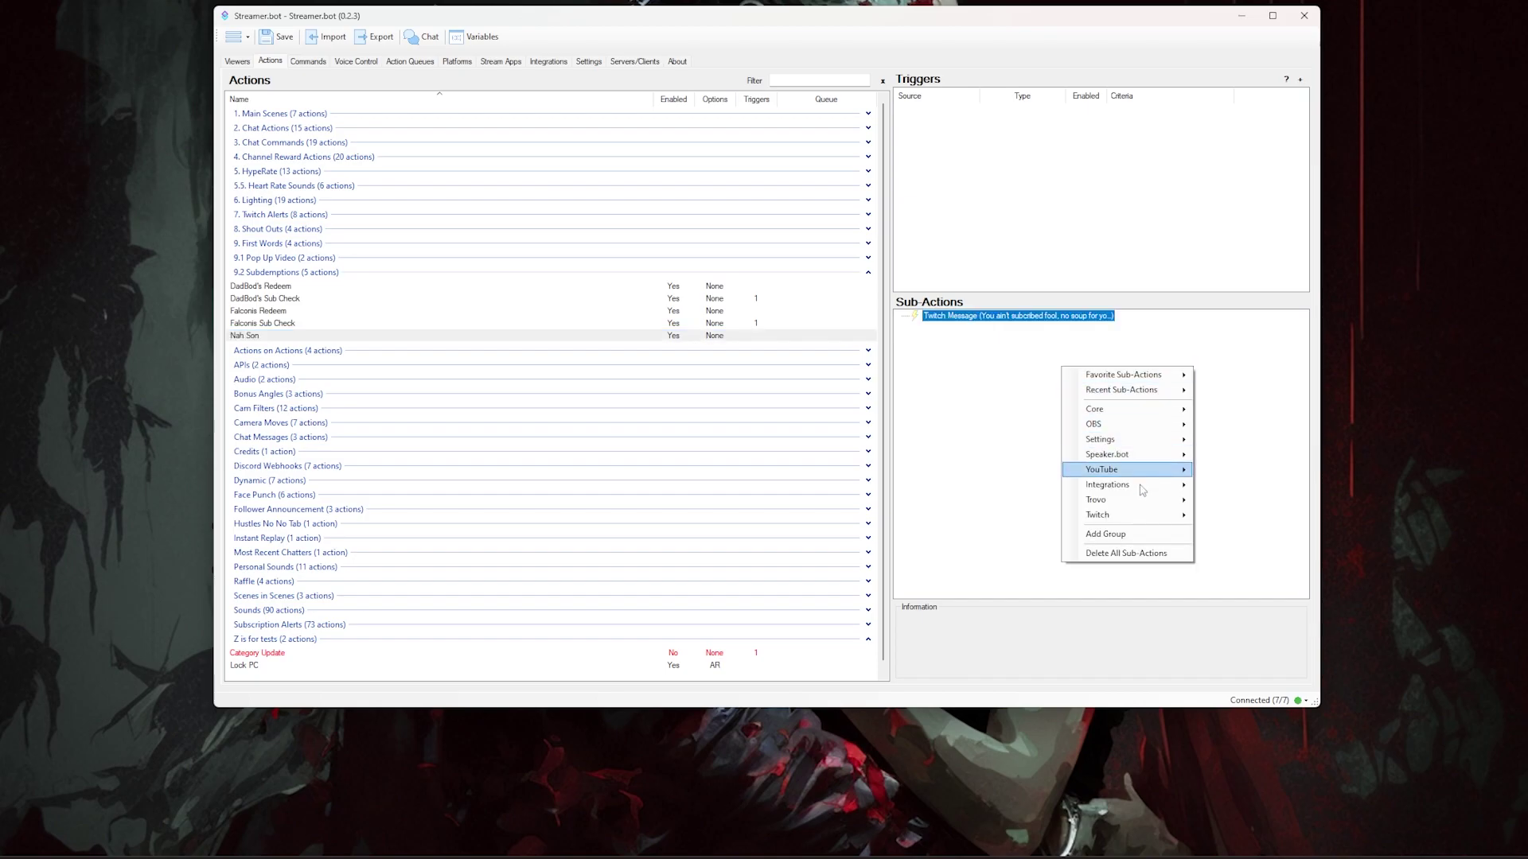
{"action": "mouse_move", "coordinate": [1149, 518]}
{"action": "mouse_move", "coordinate": [1265, 564]}
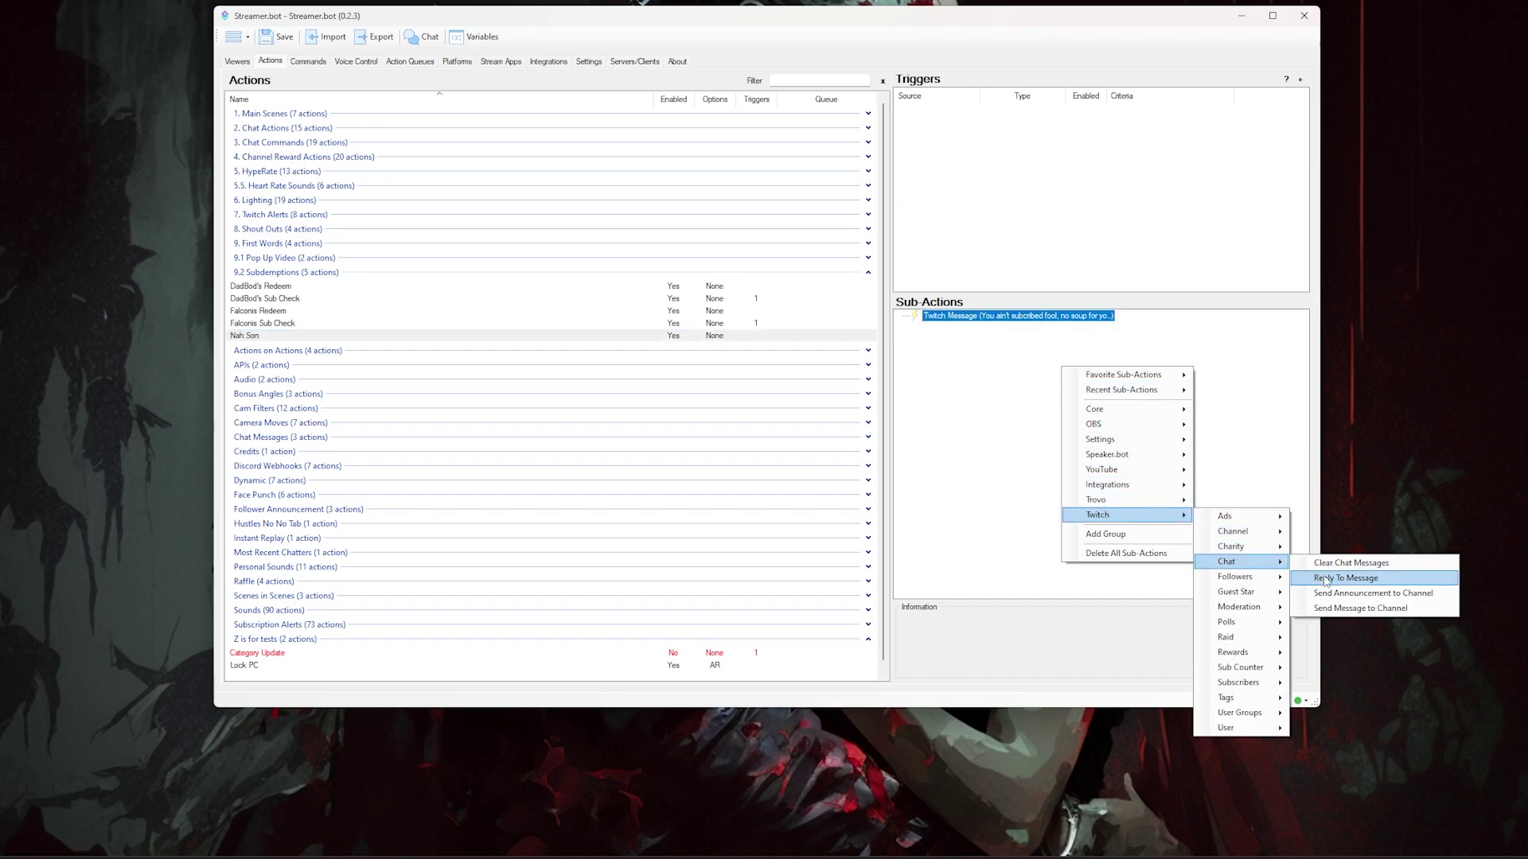
{"action": "left_click", "coordinate": [1367, 608]}
{"action": "double_click", "coordinate": [1051, 318]}
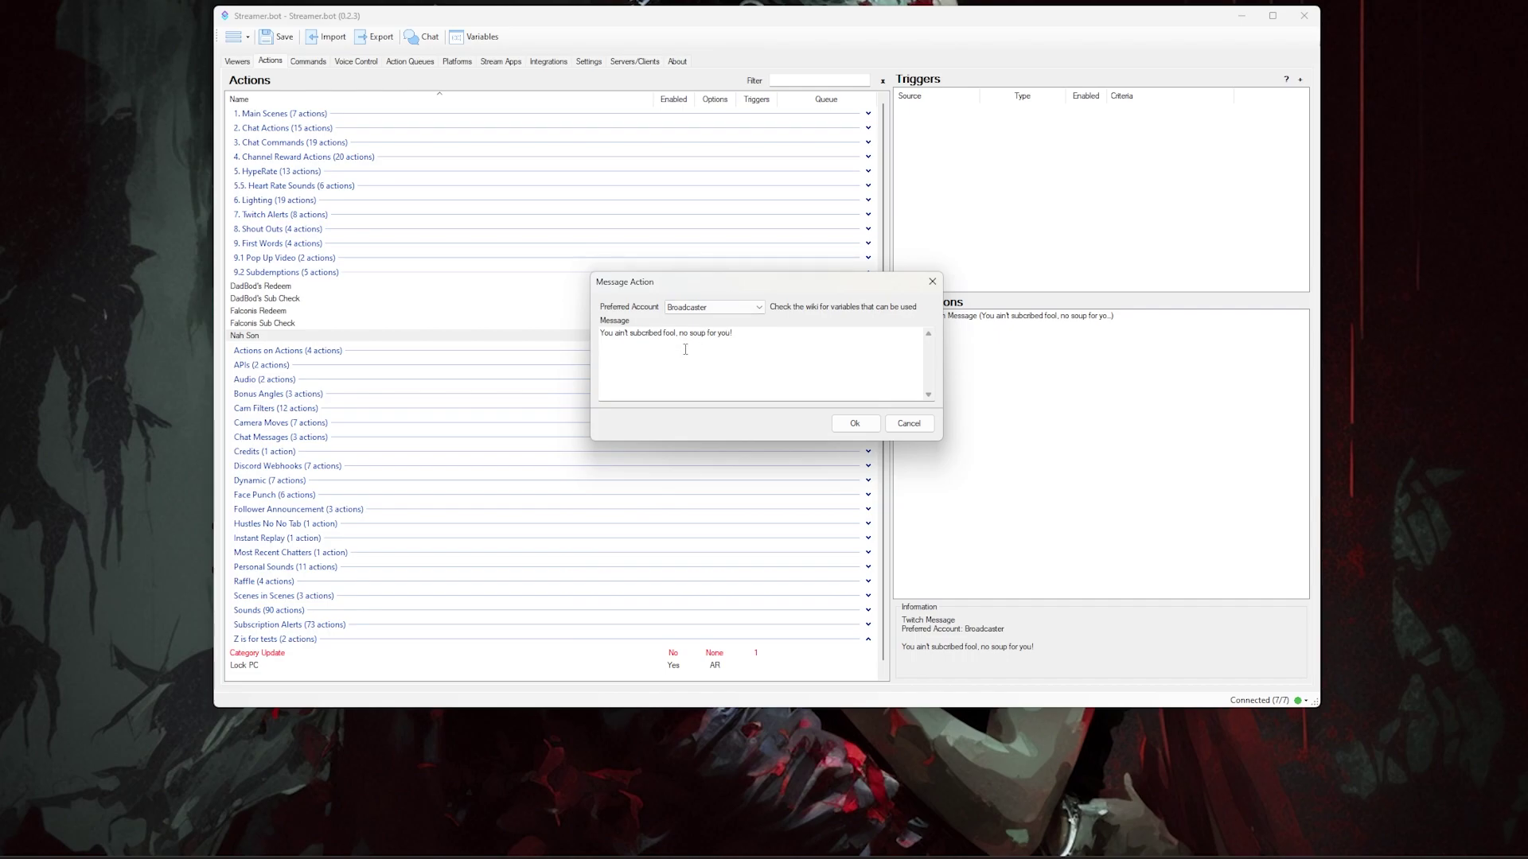
{"action": "left_click", "coordinate": [859, 424]}
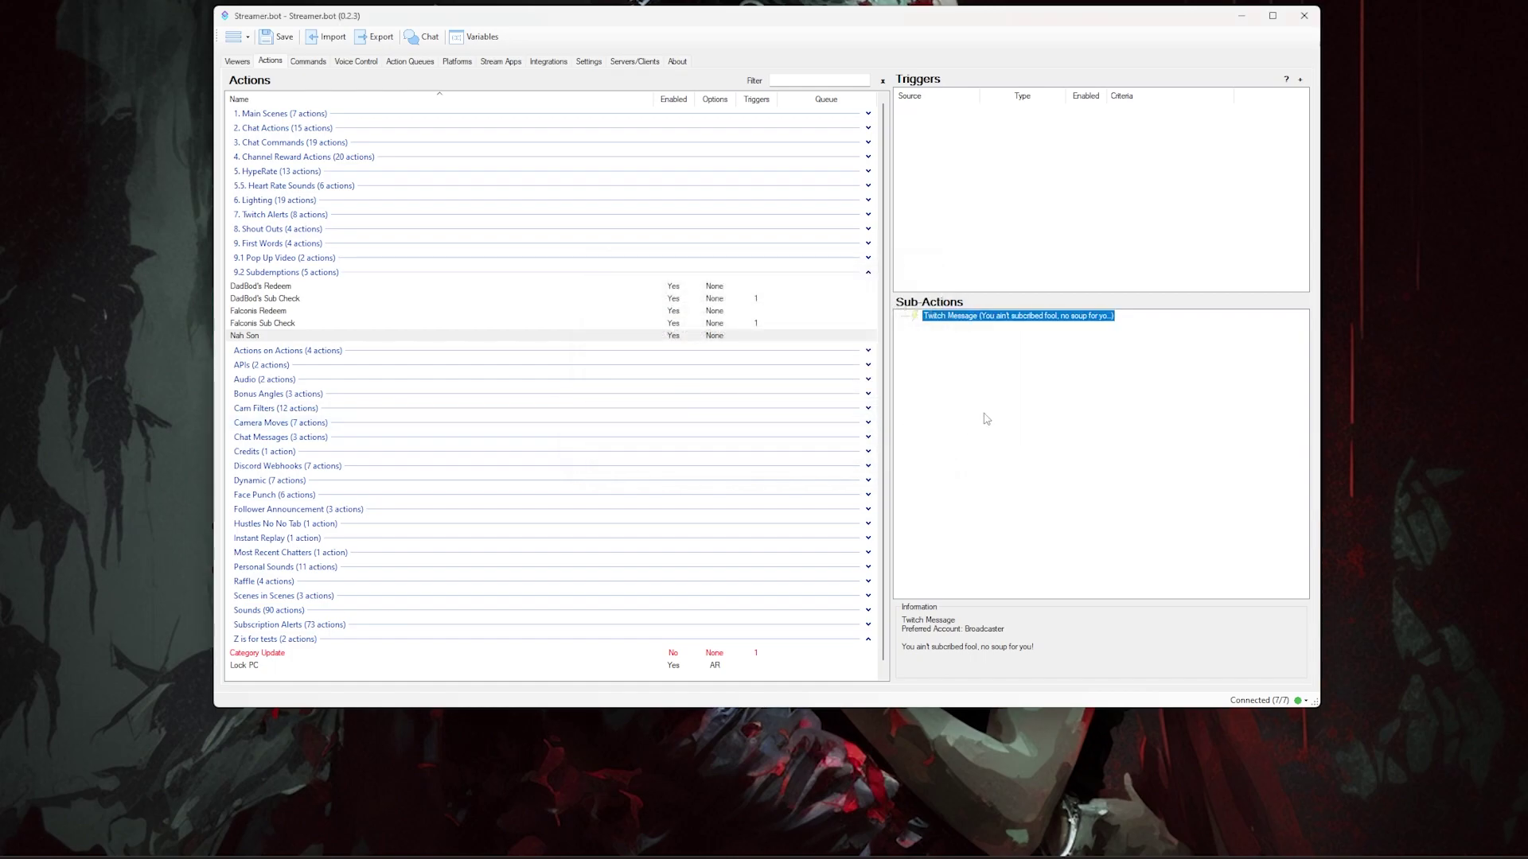
Duplicate the DadBod's Redeem action and rename the copy DadBod's Redeem 2.
{"action": "right_click", "coordinate": [282, 288]}
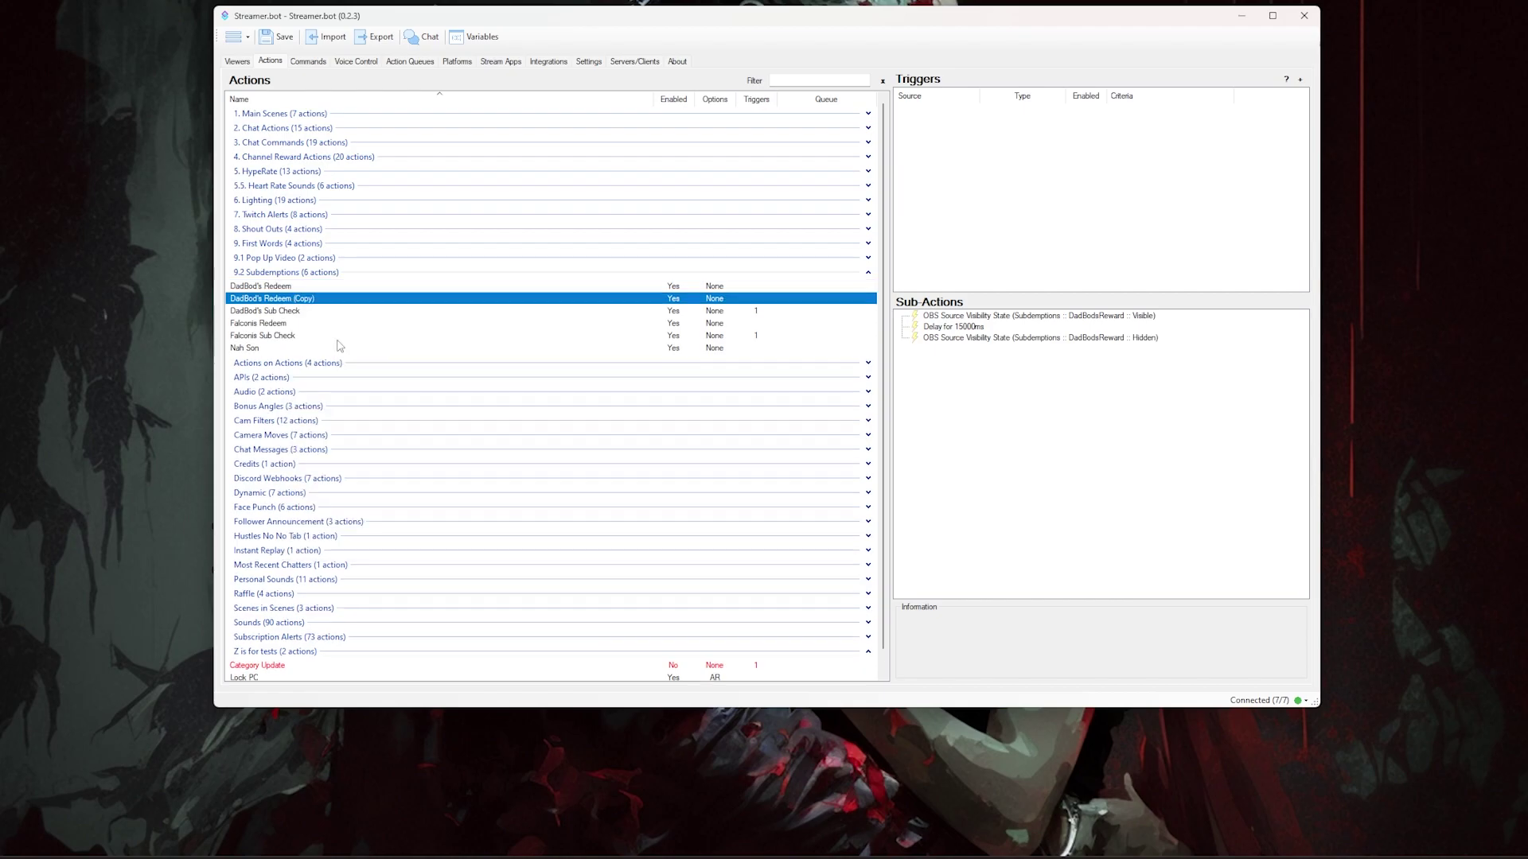
{"action": "double_click", "coordinate": [302, 305]}
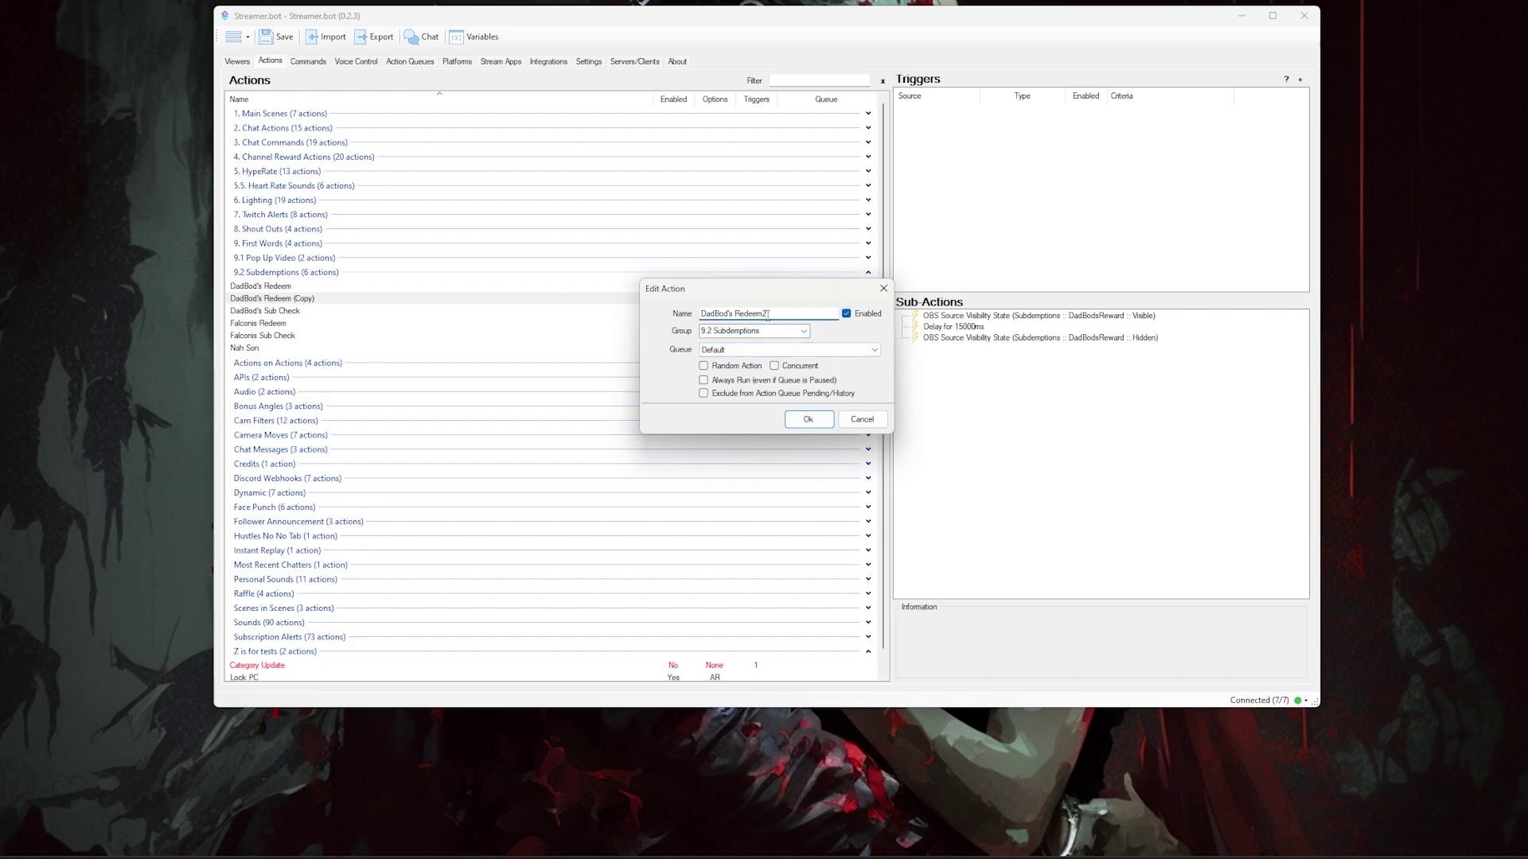
{"action": "left_click", "coordinate": [807, 419]}
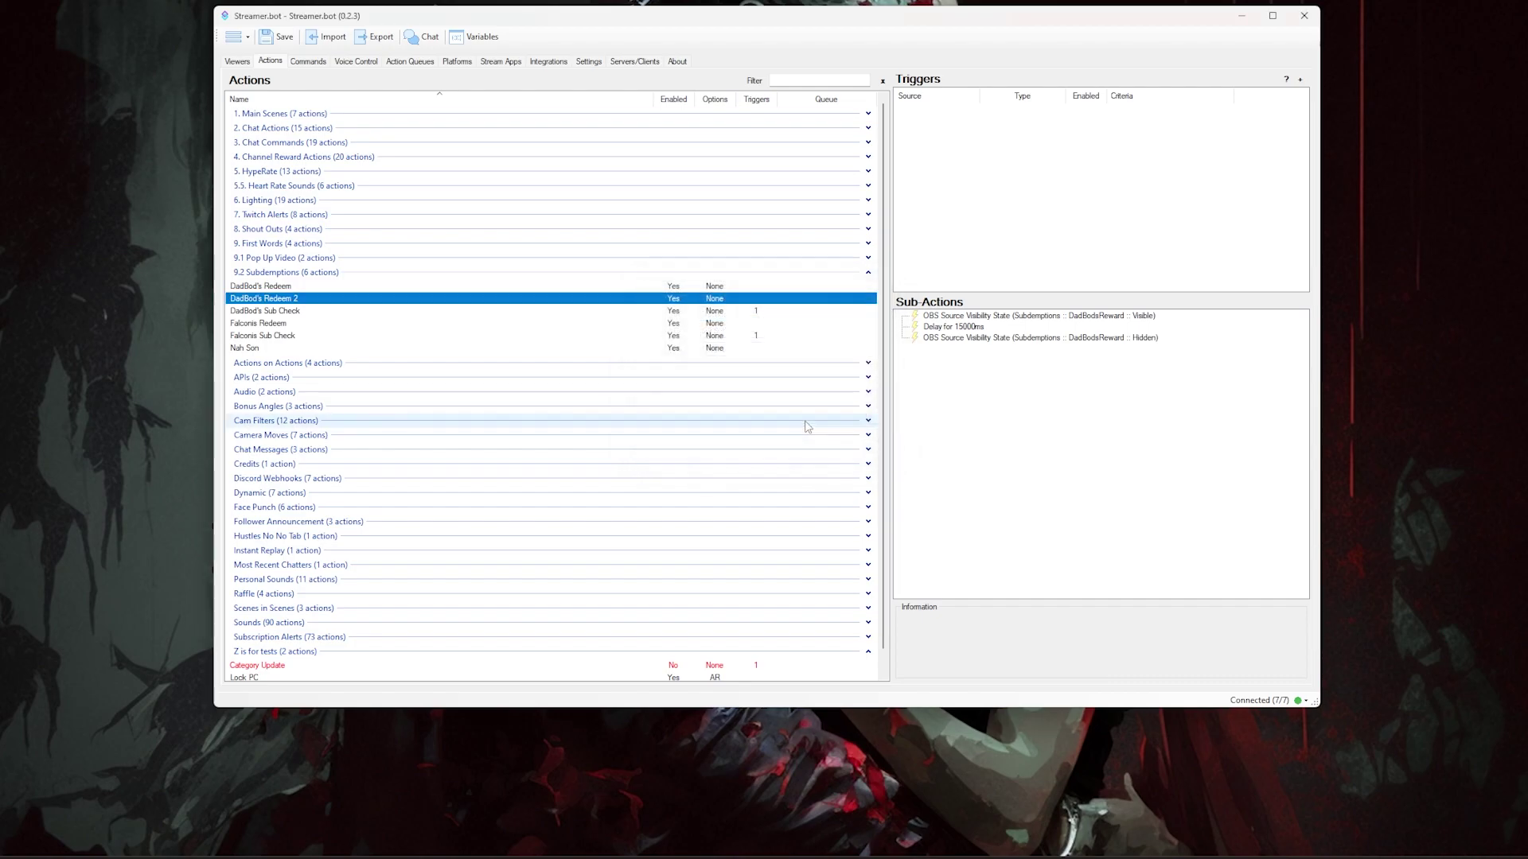
Assign the DadBod's Redeem 2 action to the Subdemptions queue.
{"action": "double_click", "coordinate": [354, 300]}
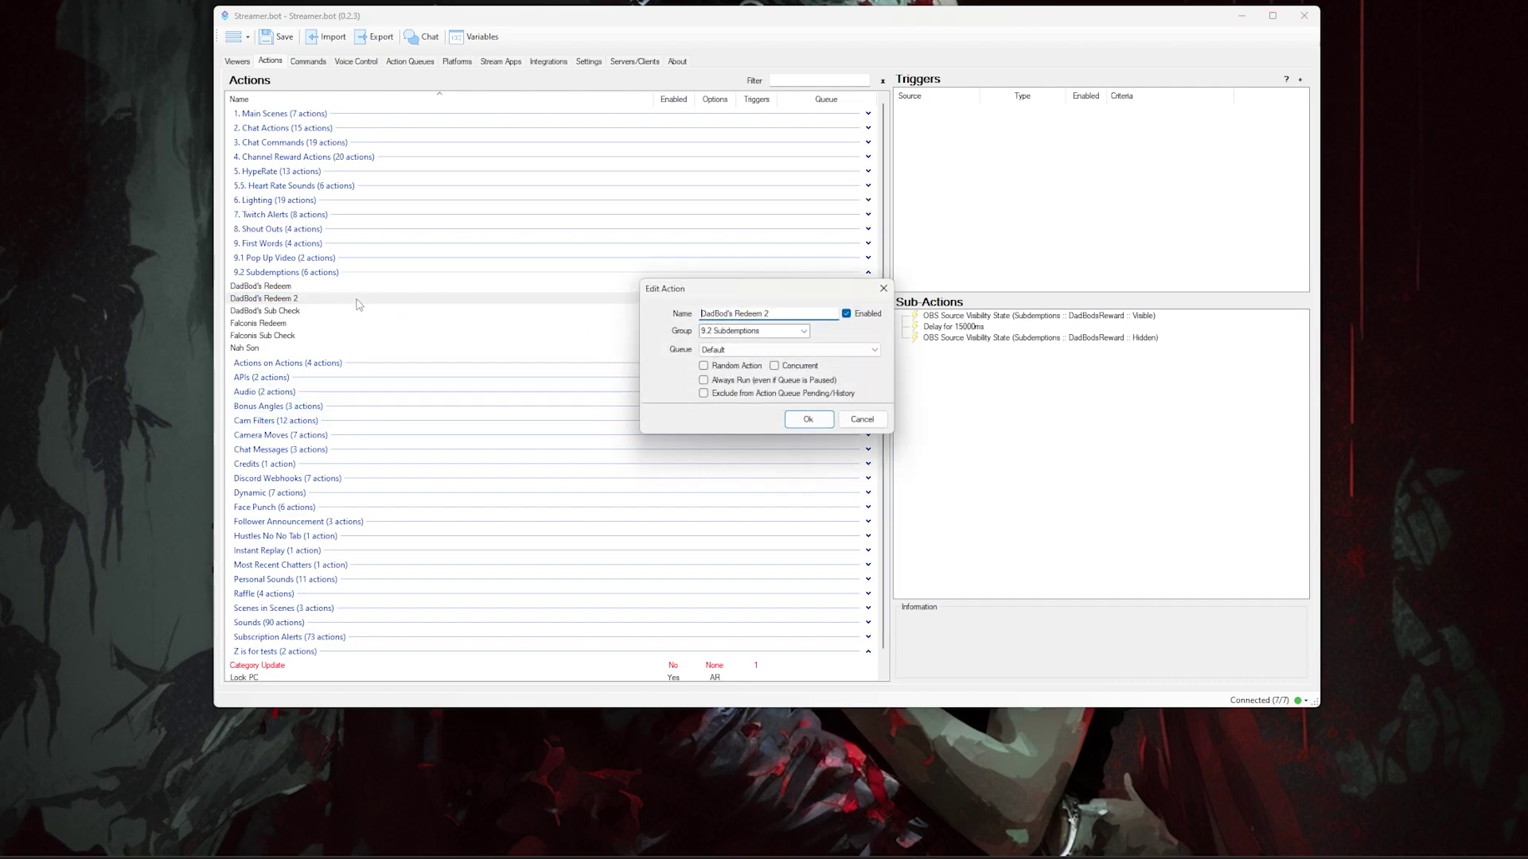
{"action": "left_click", "coordinate": [762, 352]}
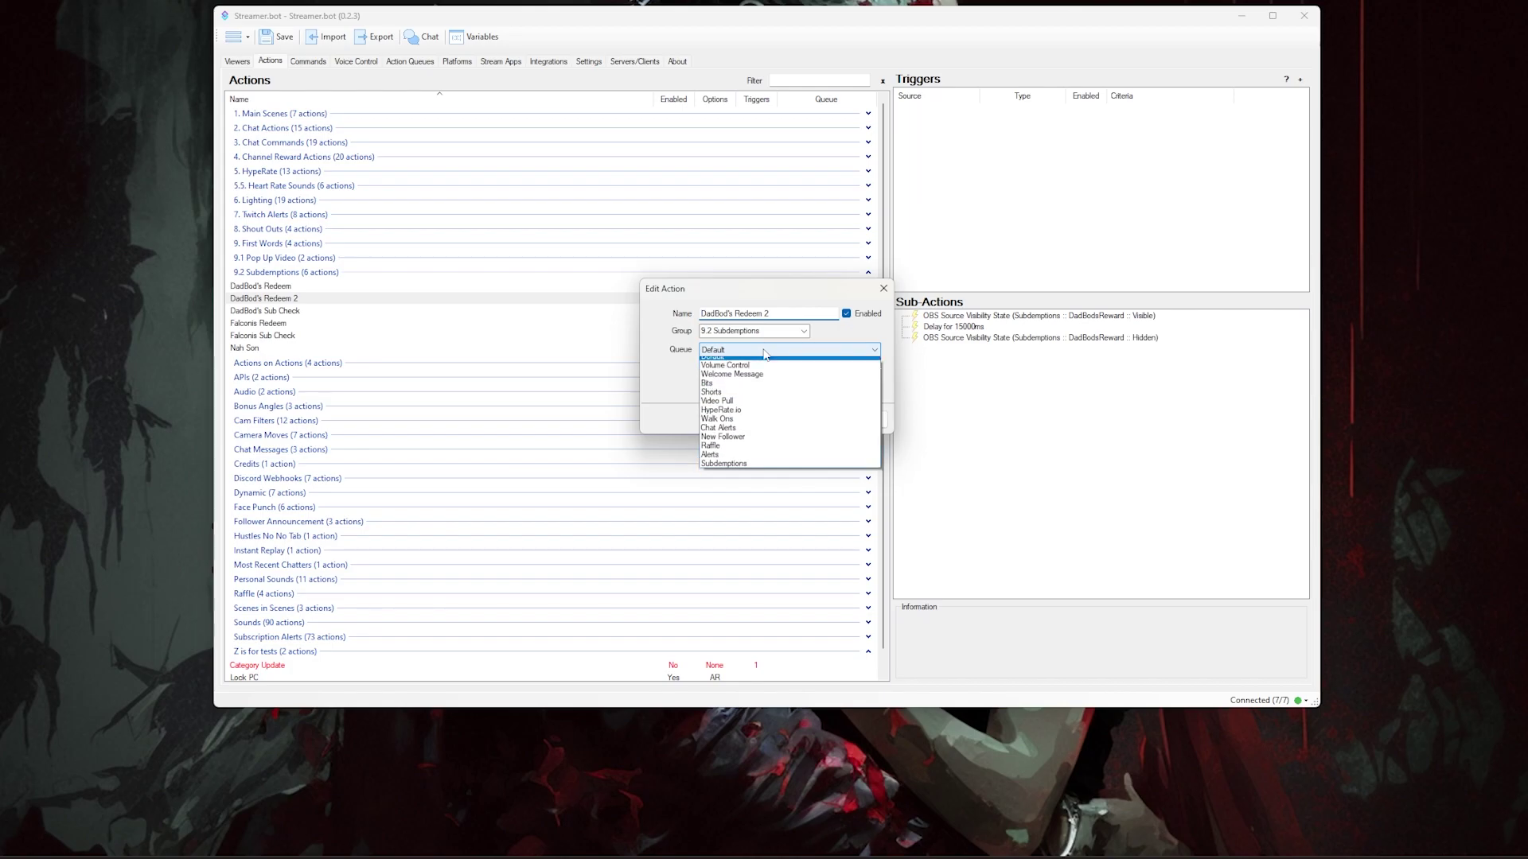
{"action": "left_click", "coordinate": [760, 469]}
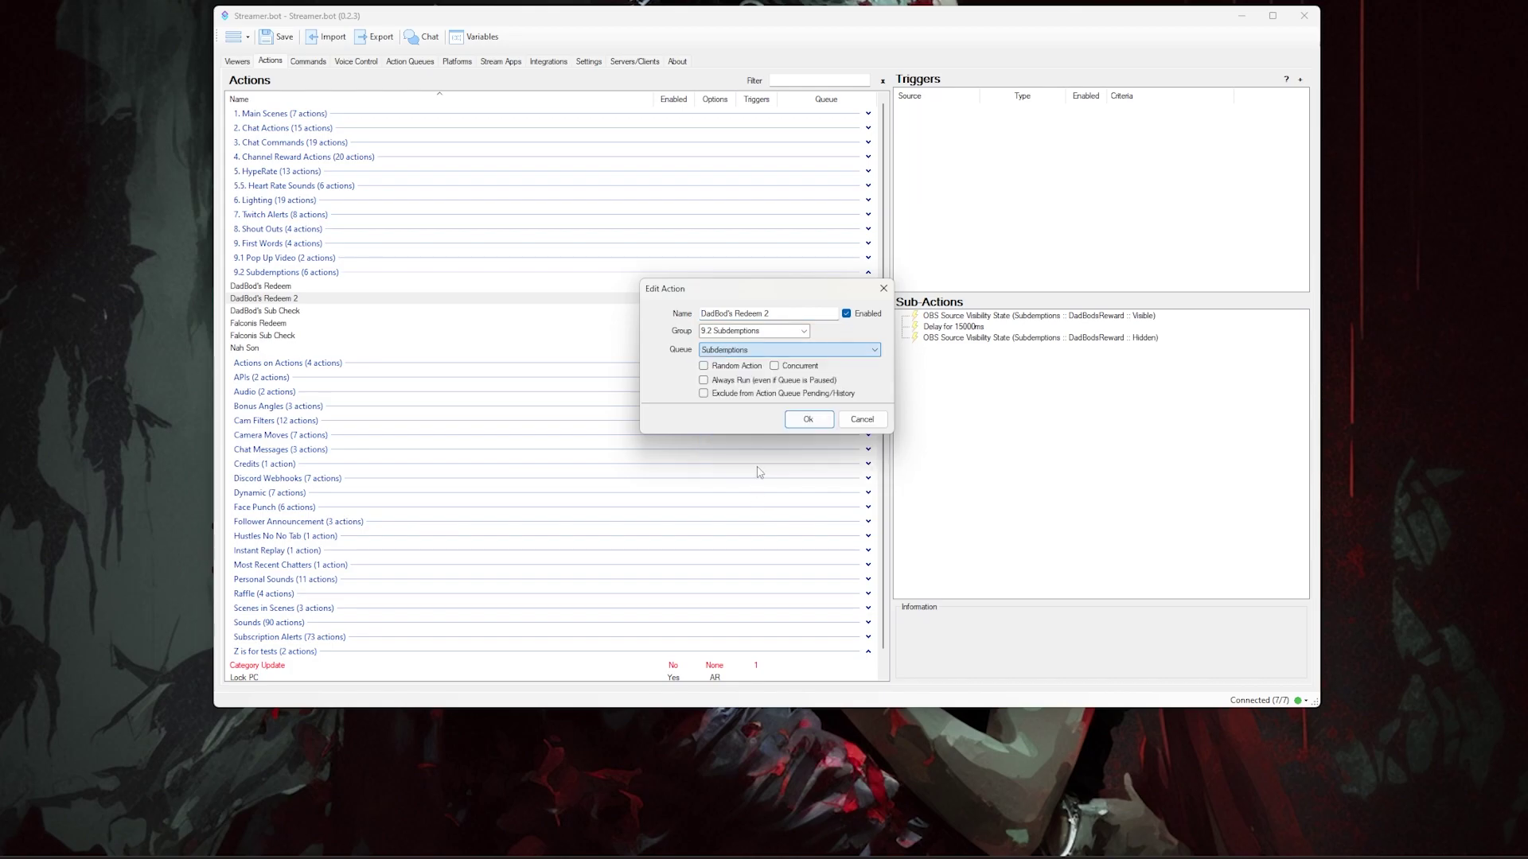
{"action": "left_click", "coordinate": [809, 420]}
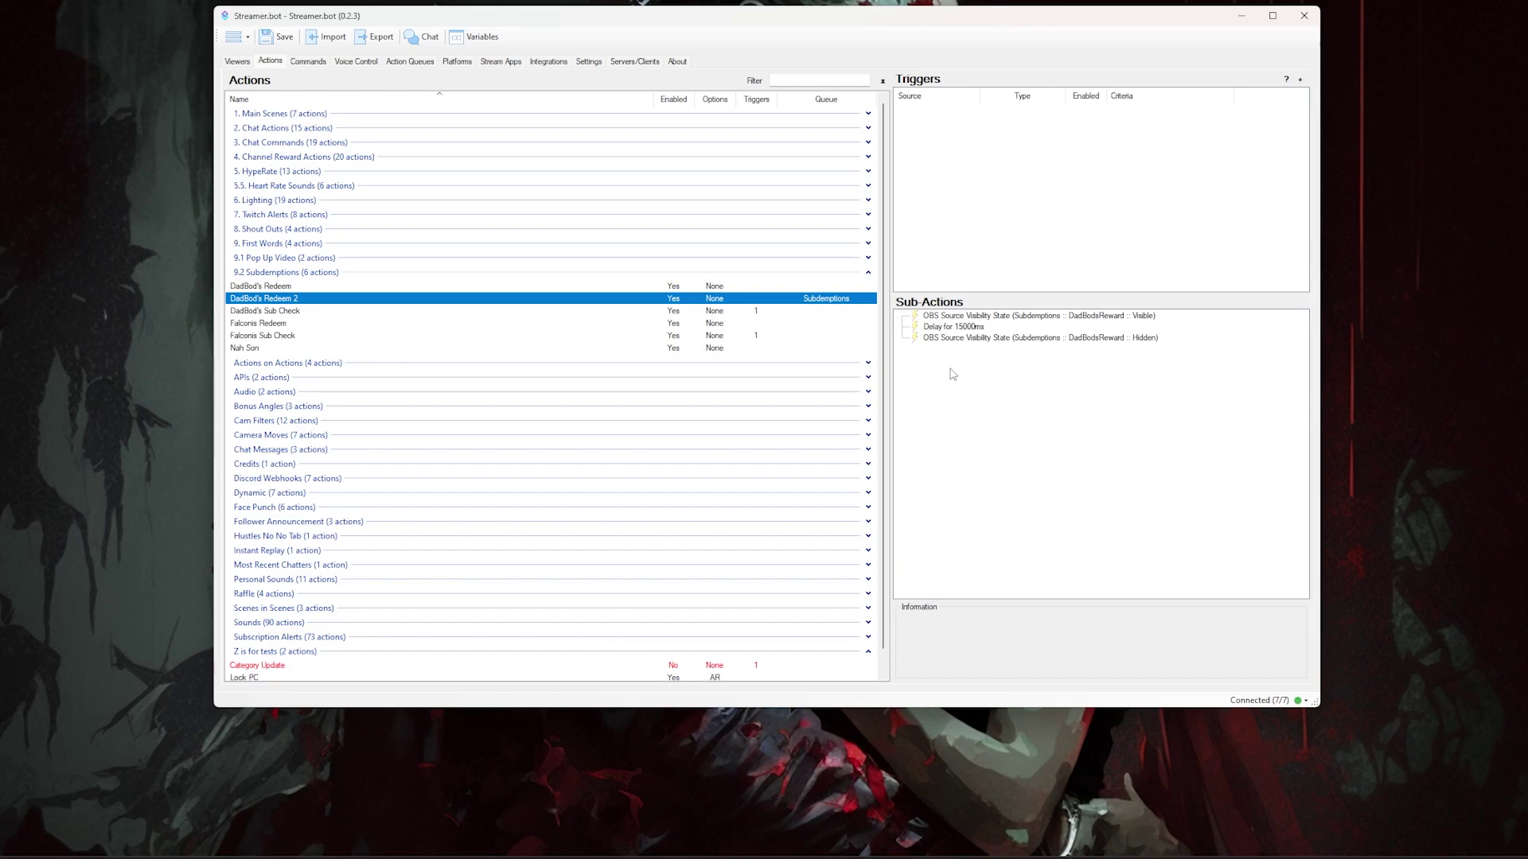
Delete the hide-source, delay and show-source sub-actions from DadBod's Redeem 2.
{"action": "left_click", "coordinate": [999, 392]}
{"action": "left_click", "coordinate": [996, 339]}
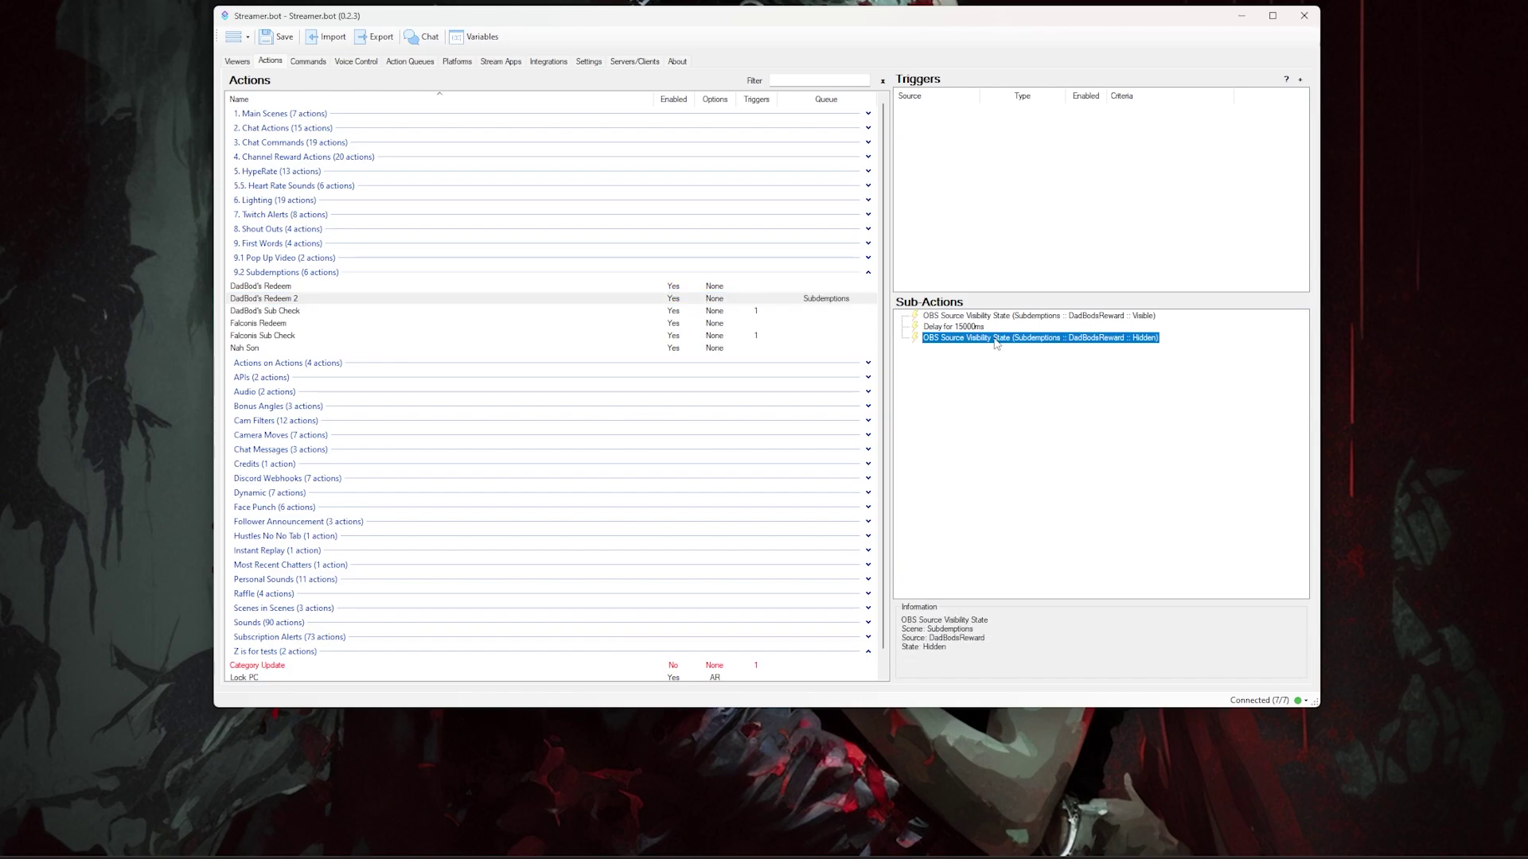
{"action": "left_click", "coordinate": [998, 326]}
{"action": "left_click", "coordinate": [999, 316]}
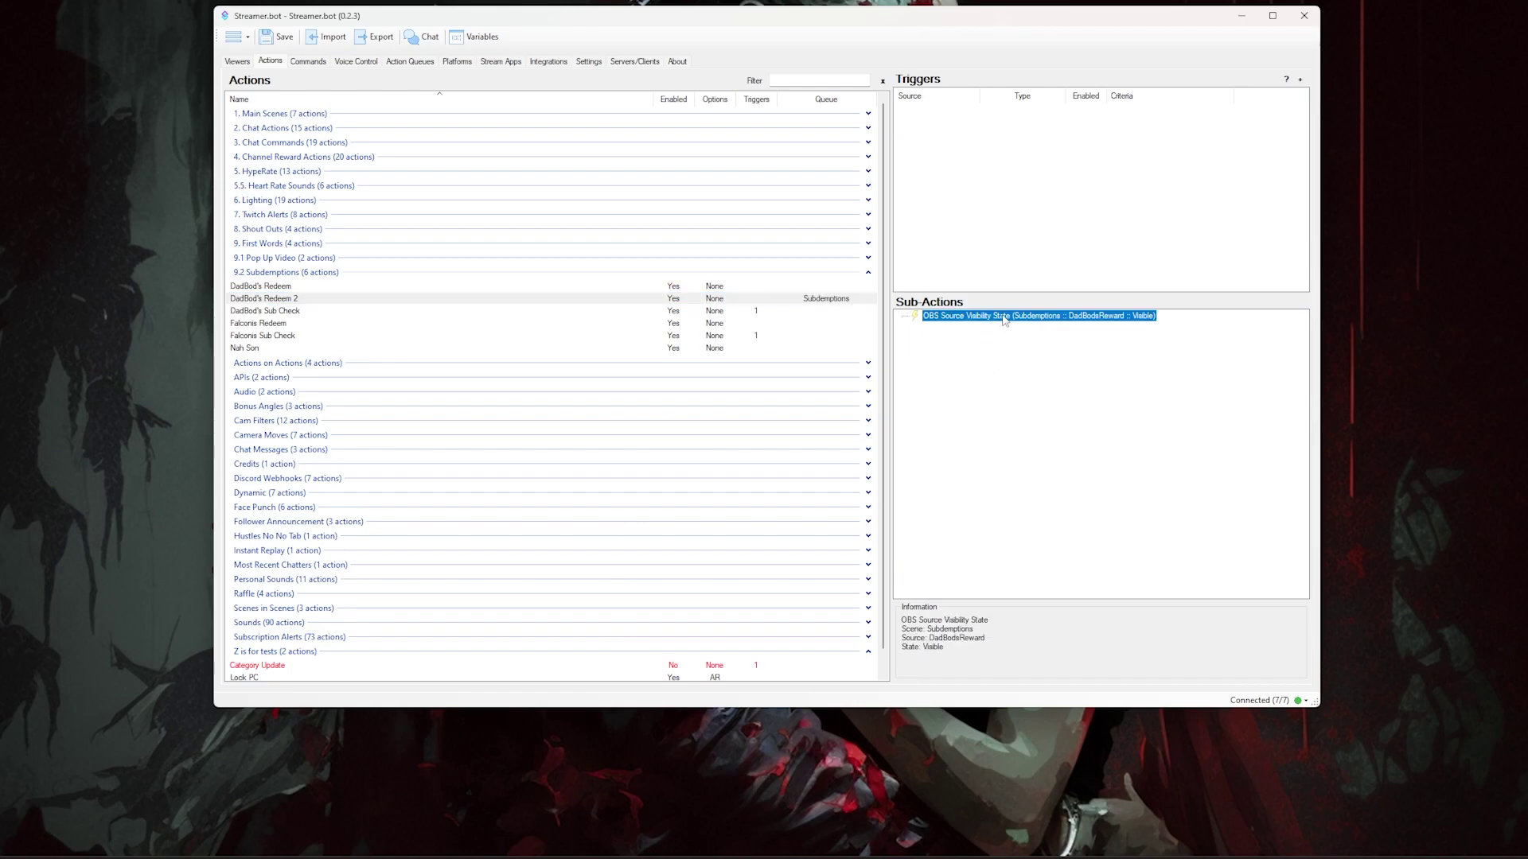
Start a logic If/Else sub-action in DadBod's Redeem 2 with the condition isSubscribed Equals false.
{"action": "right_click", "coordinate": [1006, 366]}
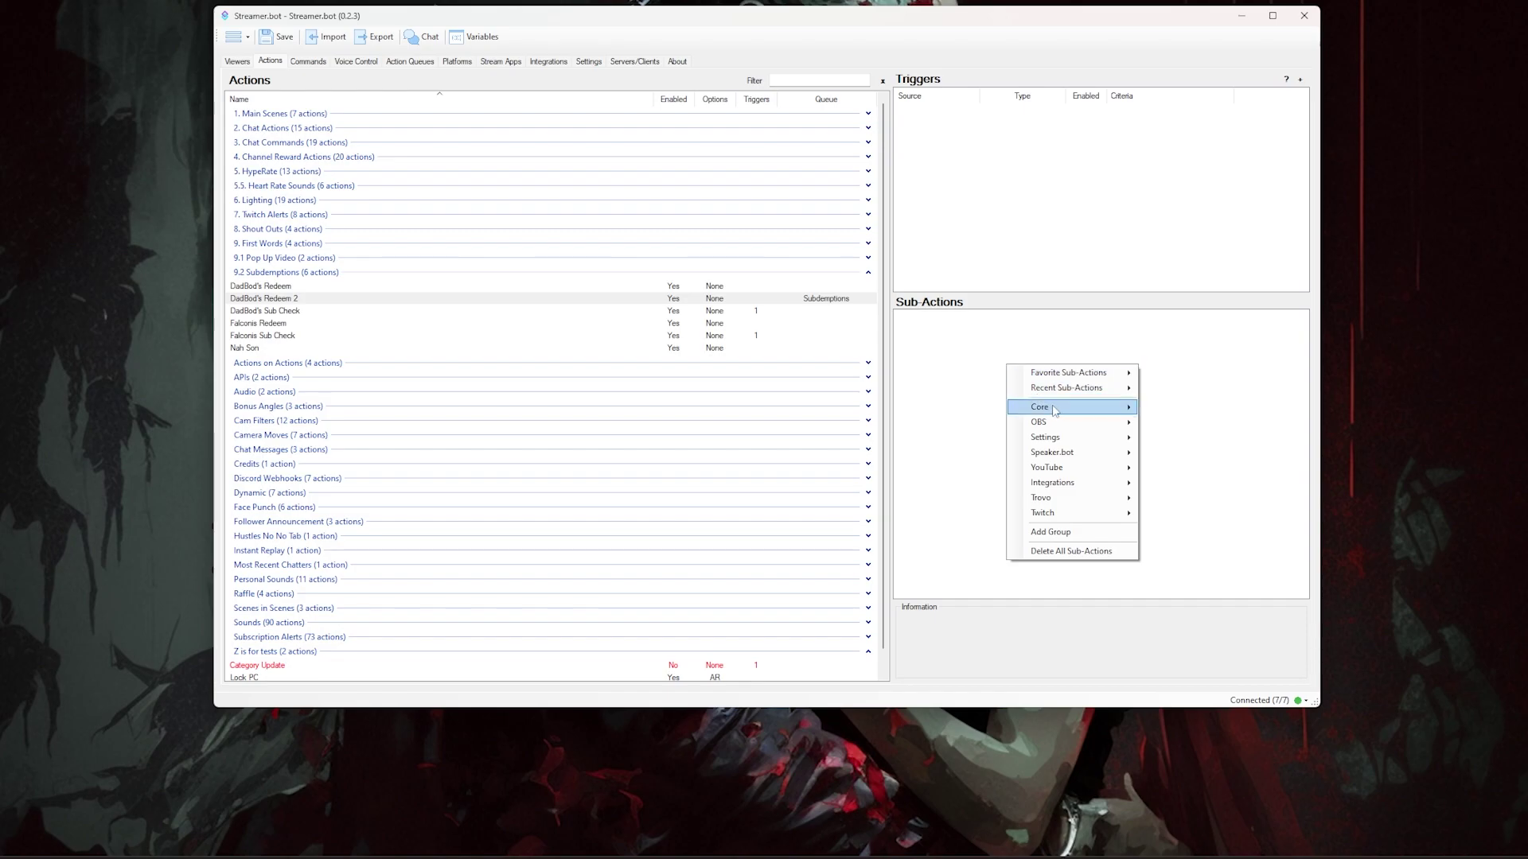
{"action": "mouse_move", "coordinate": [1057, 412]}
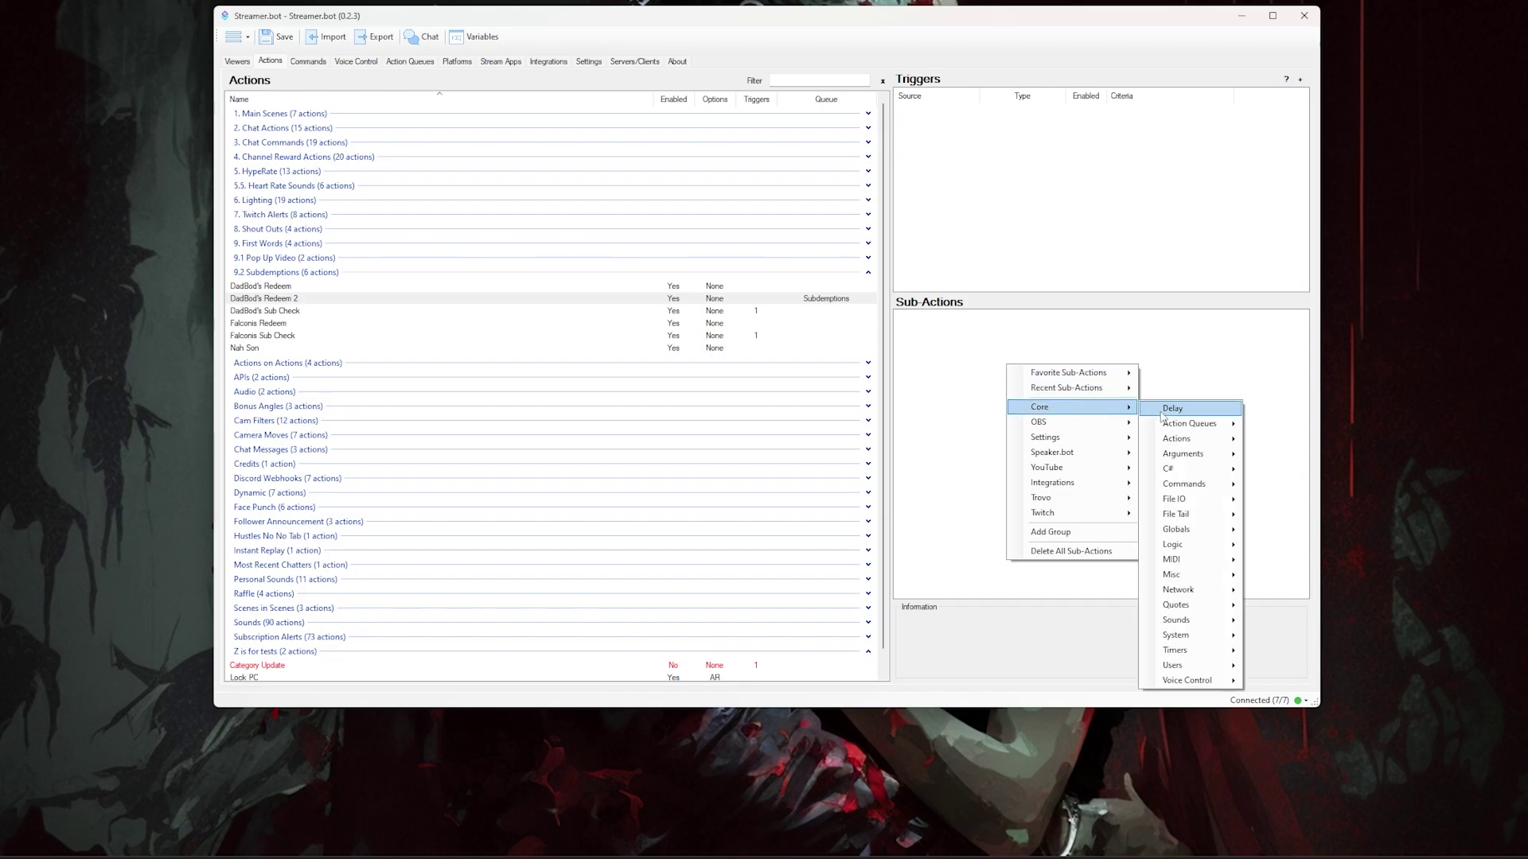
{"action": "mouse_move", "coordinate": [1198, 549]}
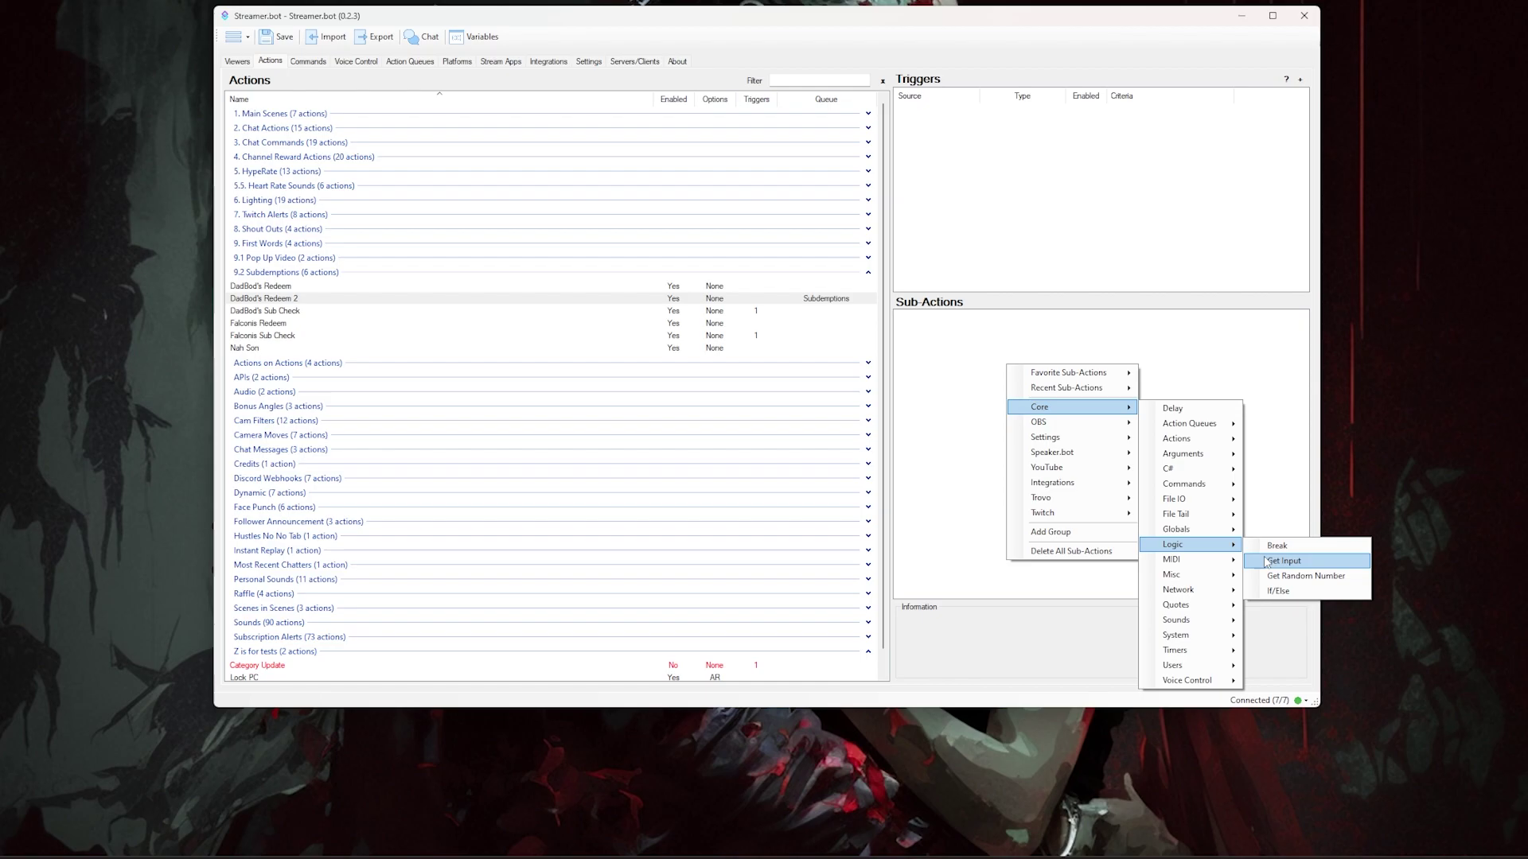
{"action": "left_click", "coordinate": [1299, 598]}
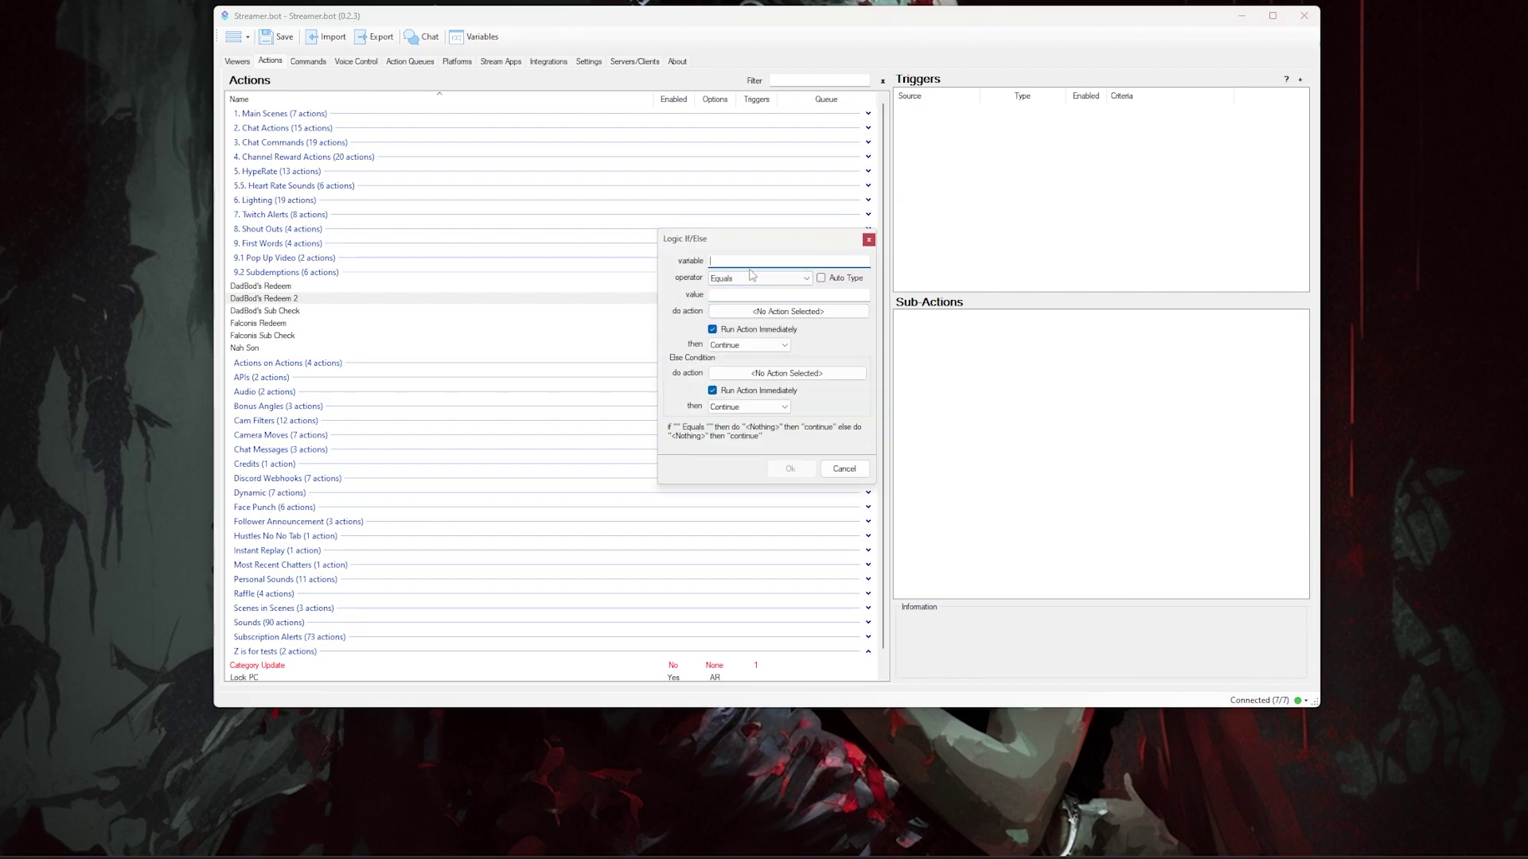
{"action": "type", "text": "isSubscrib"}
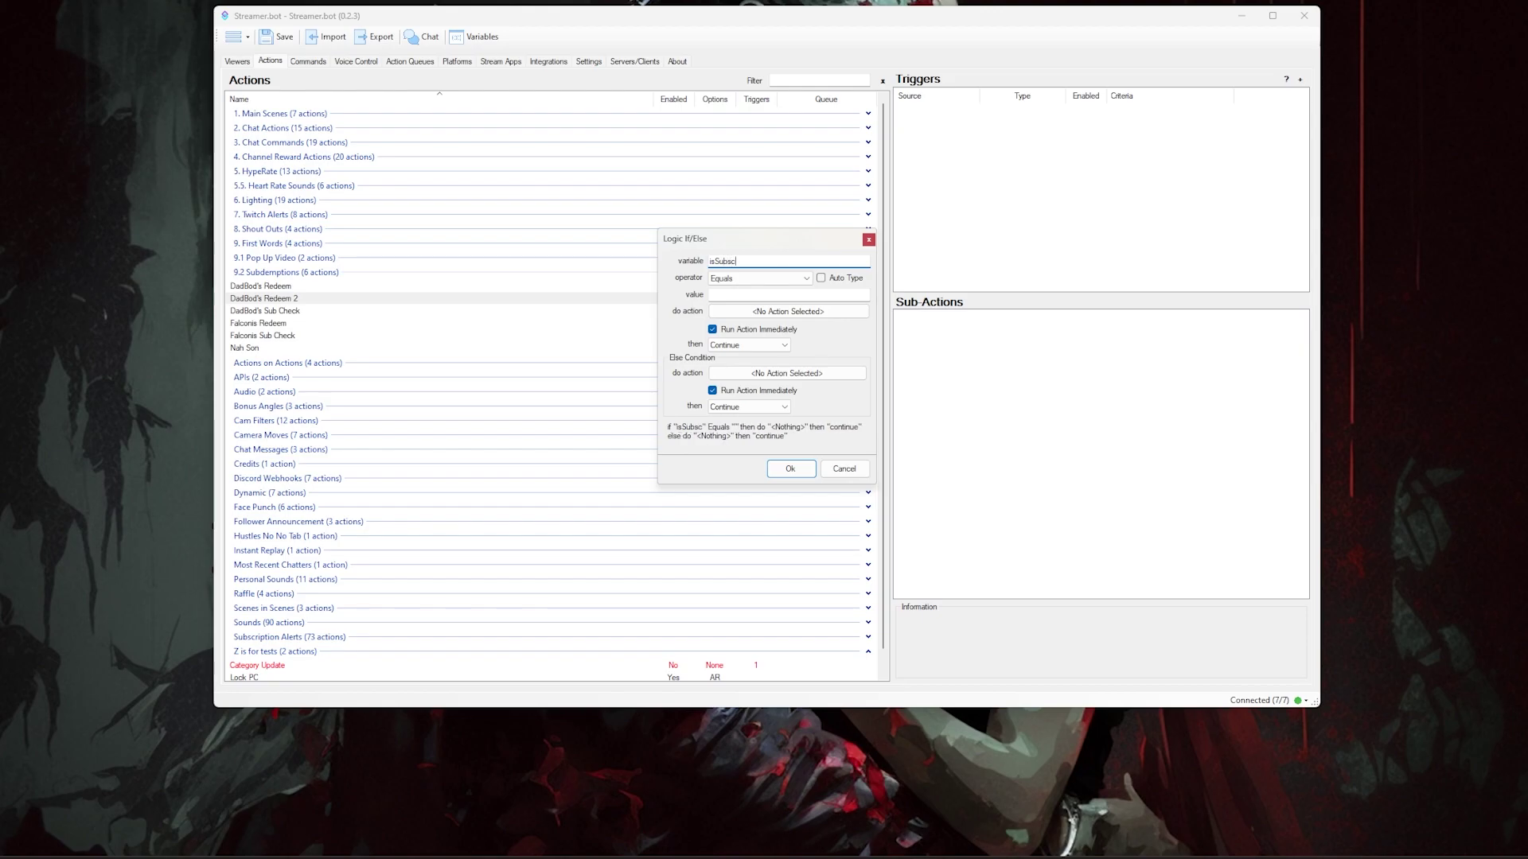
{"action": "type", "text": "ed"}
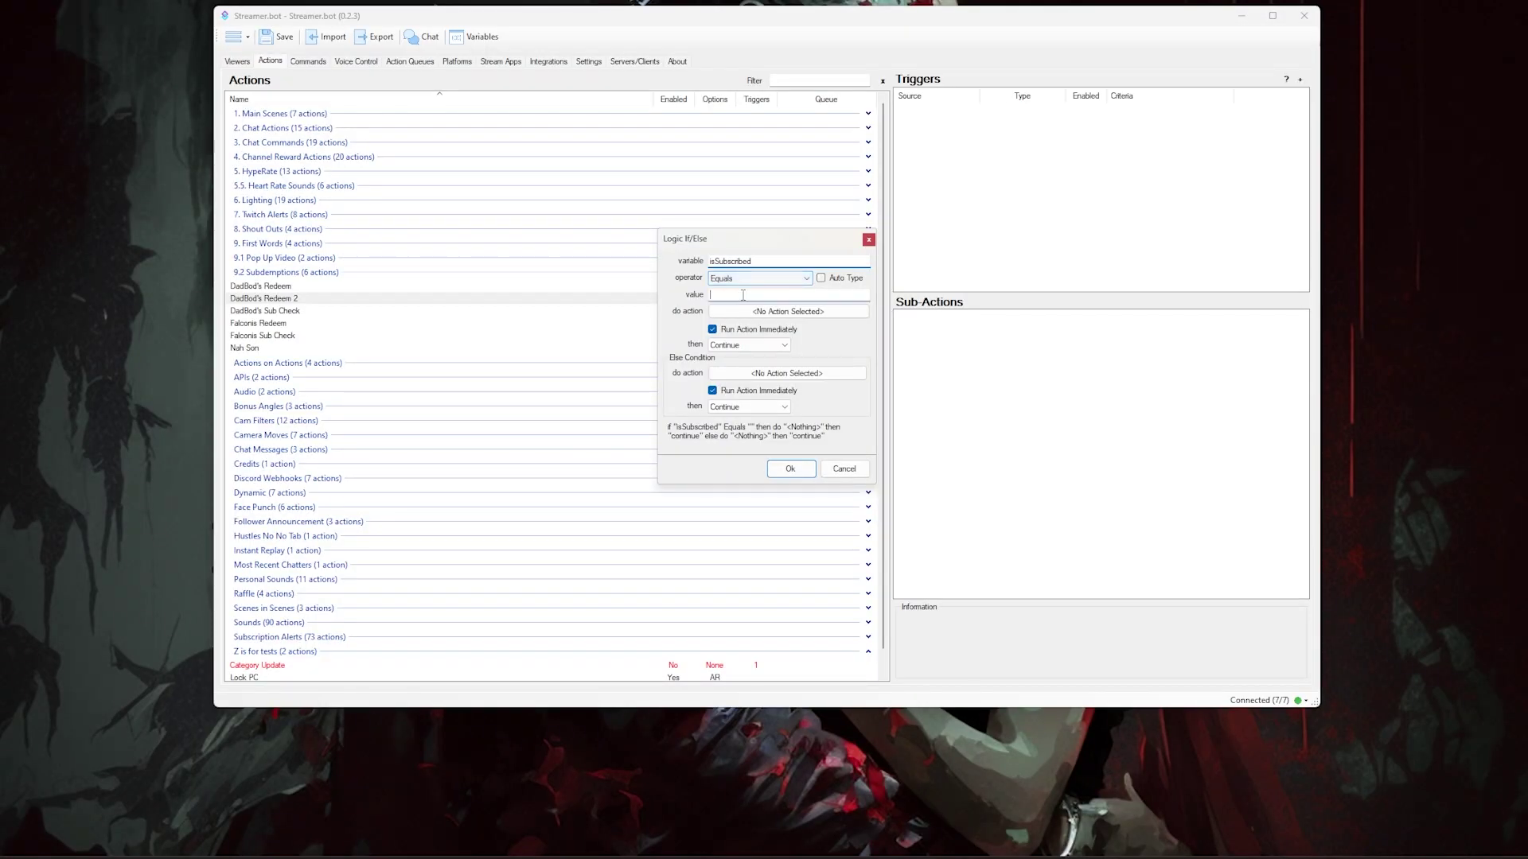
{"action": "left_click", "coordinate": [742, 295]}
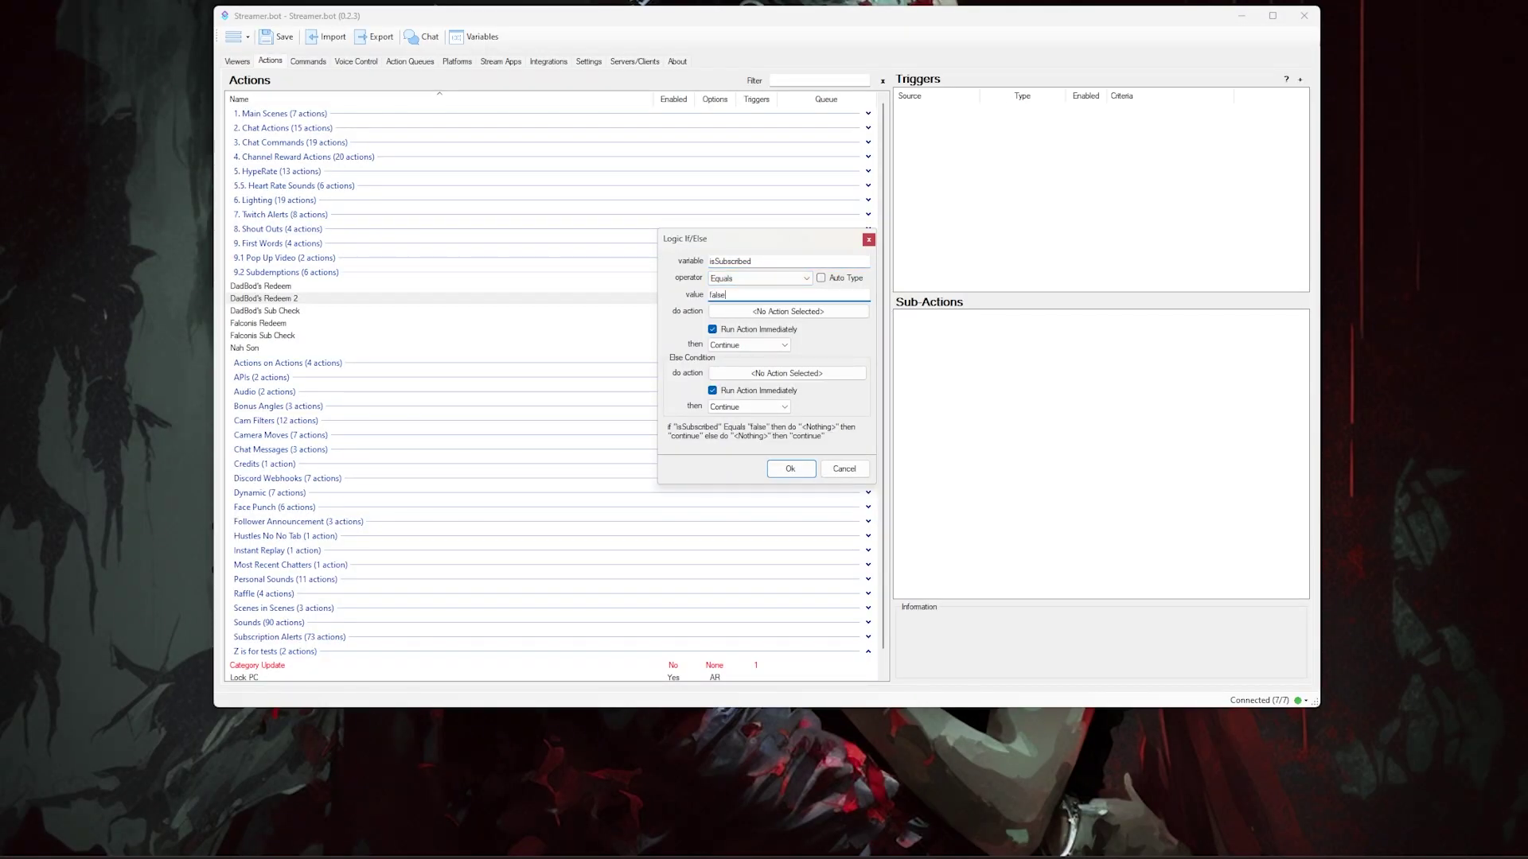
Make the true condition run the Nah Son action and then Break.
{"action": "left_click", "coordinate": [768, 312]}
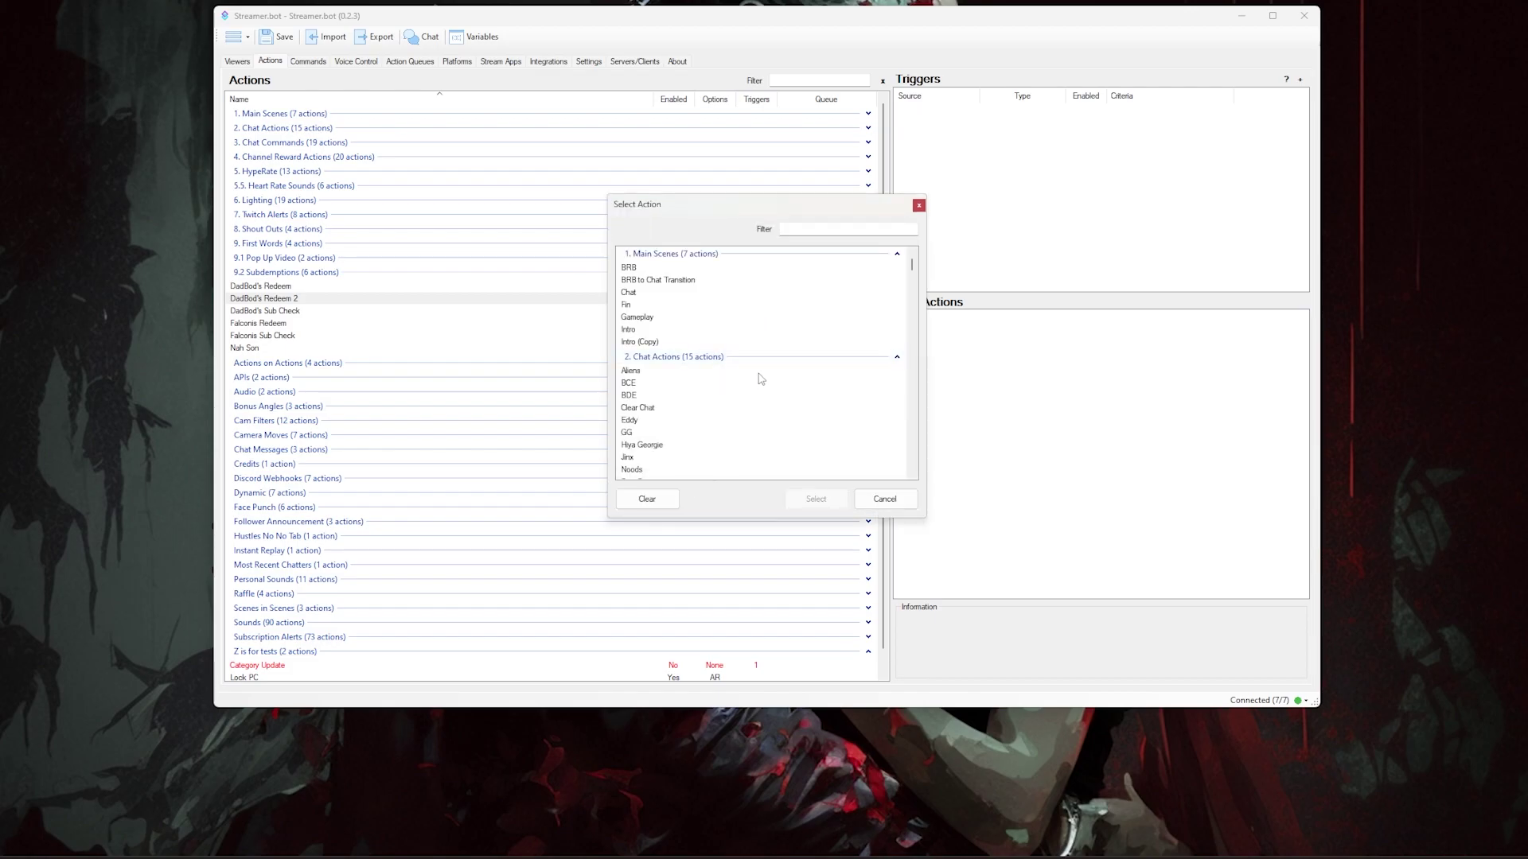
{"action": "scroll", "coordinate": [826, 386], "scroll_direction": "down", "scroll_amount": 12}
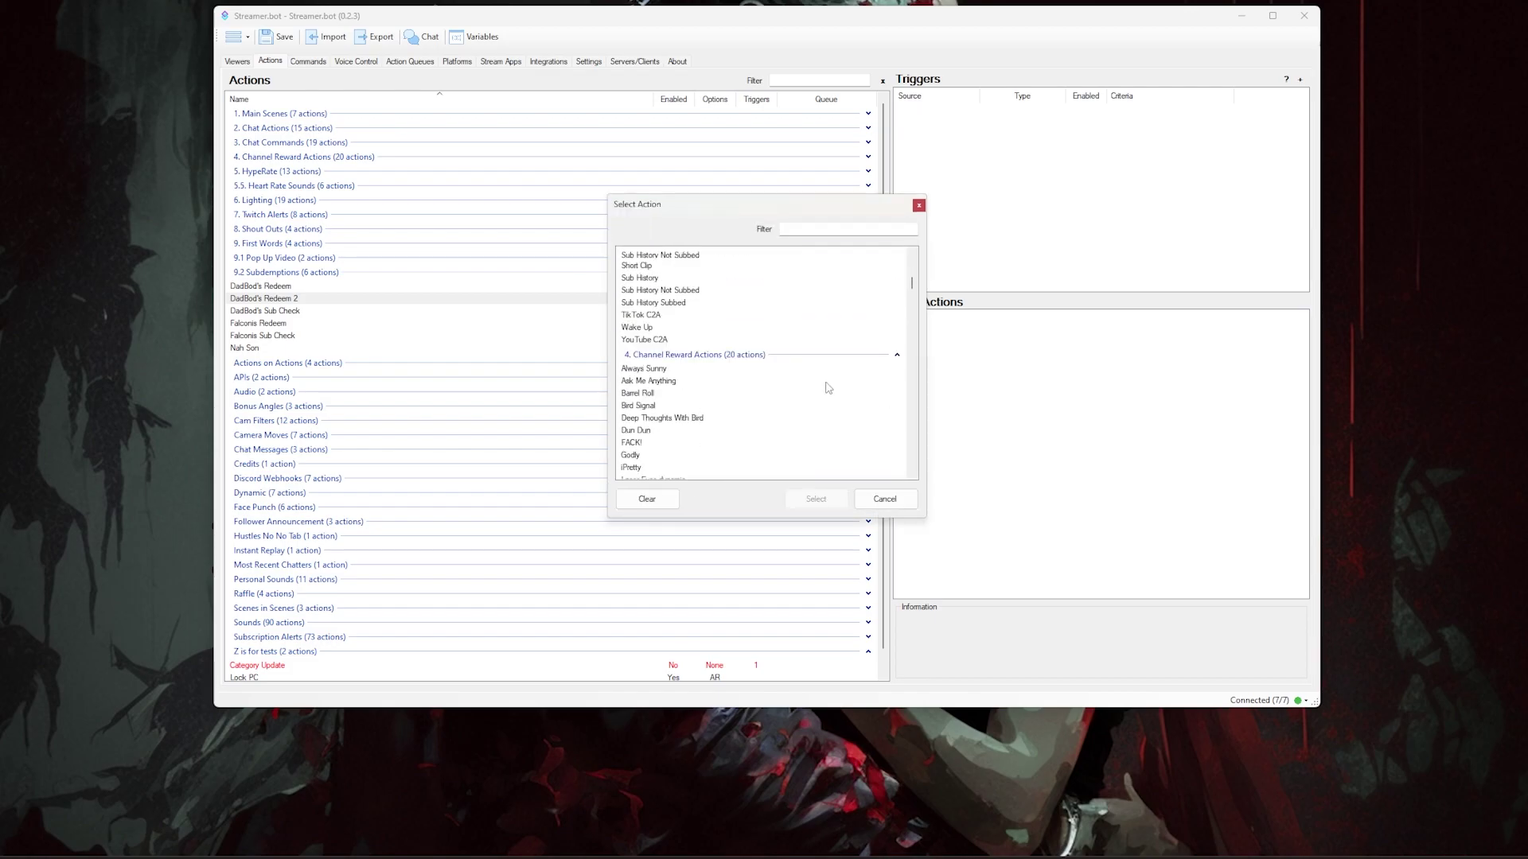
{"action": "scroll", "coordinate": [828, 389], "scroll_direction": "down", "scroll_amount": 10}
{"action": "scroll", "coordinate": [825, 387], "scroll_direction": "down", "scroll_amount": 10}
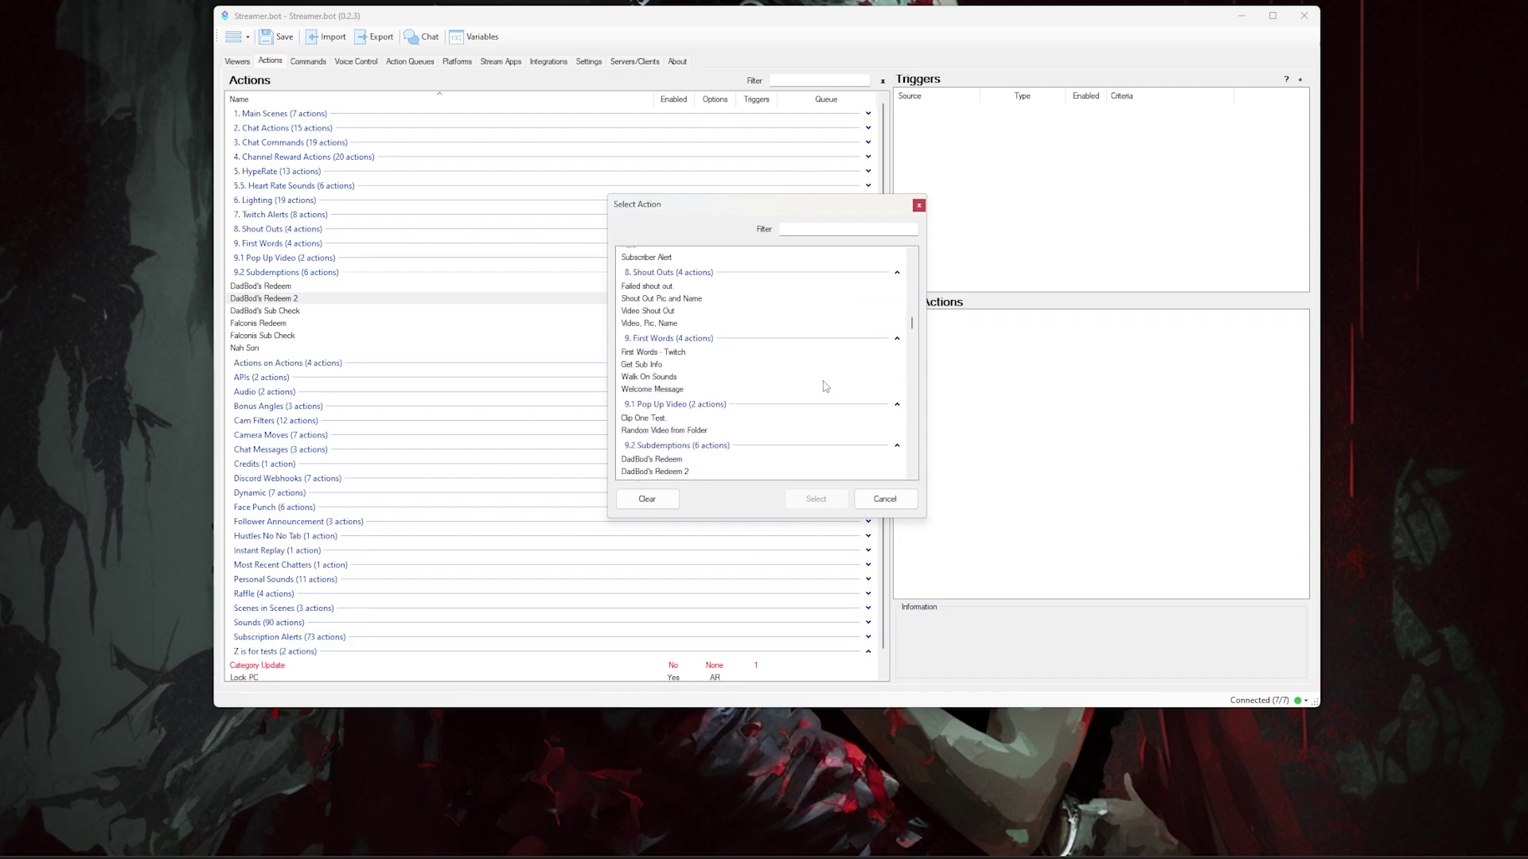
{"action": "scroll", "coordinate": [826, 386], "scroll_direction": "down", "scroll_amount": 3}
{"action": "left_click", "coordinate": [651, 417]}
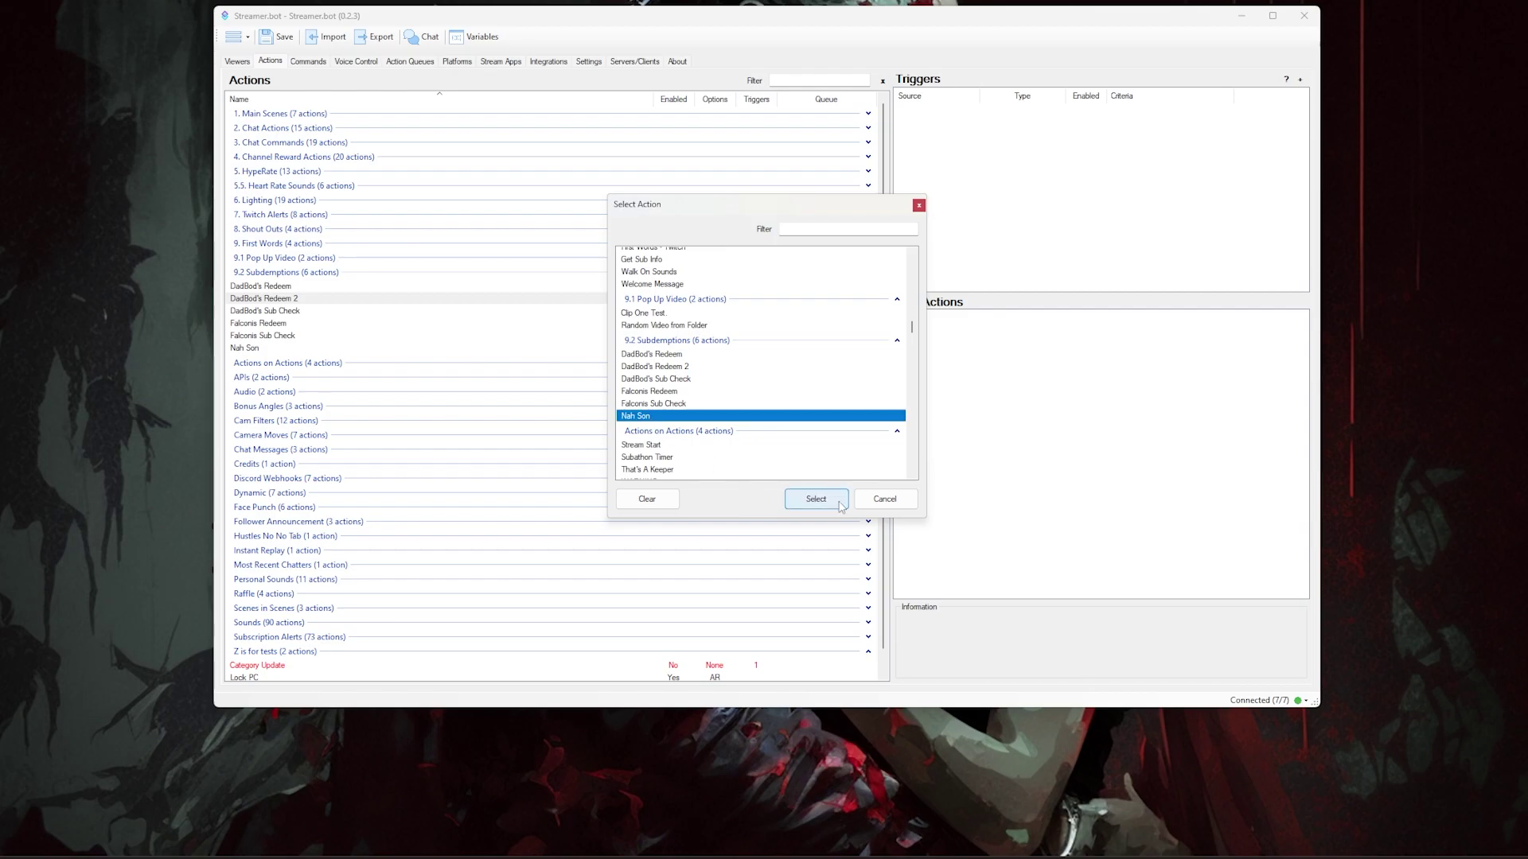
{"action": "left_click", "coordinate": [816, 499]}
{"action": "left_click", "coordinate": [784, 345]}
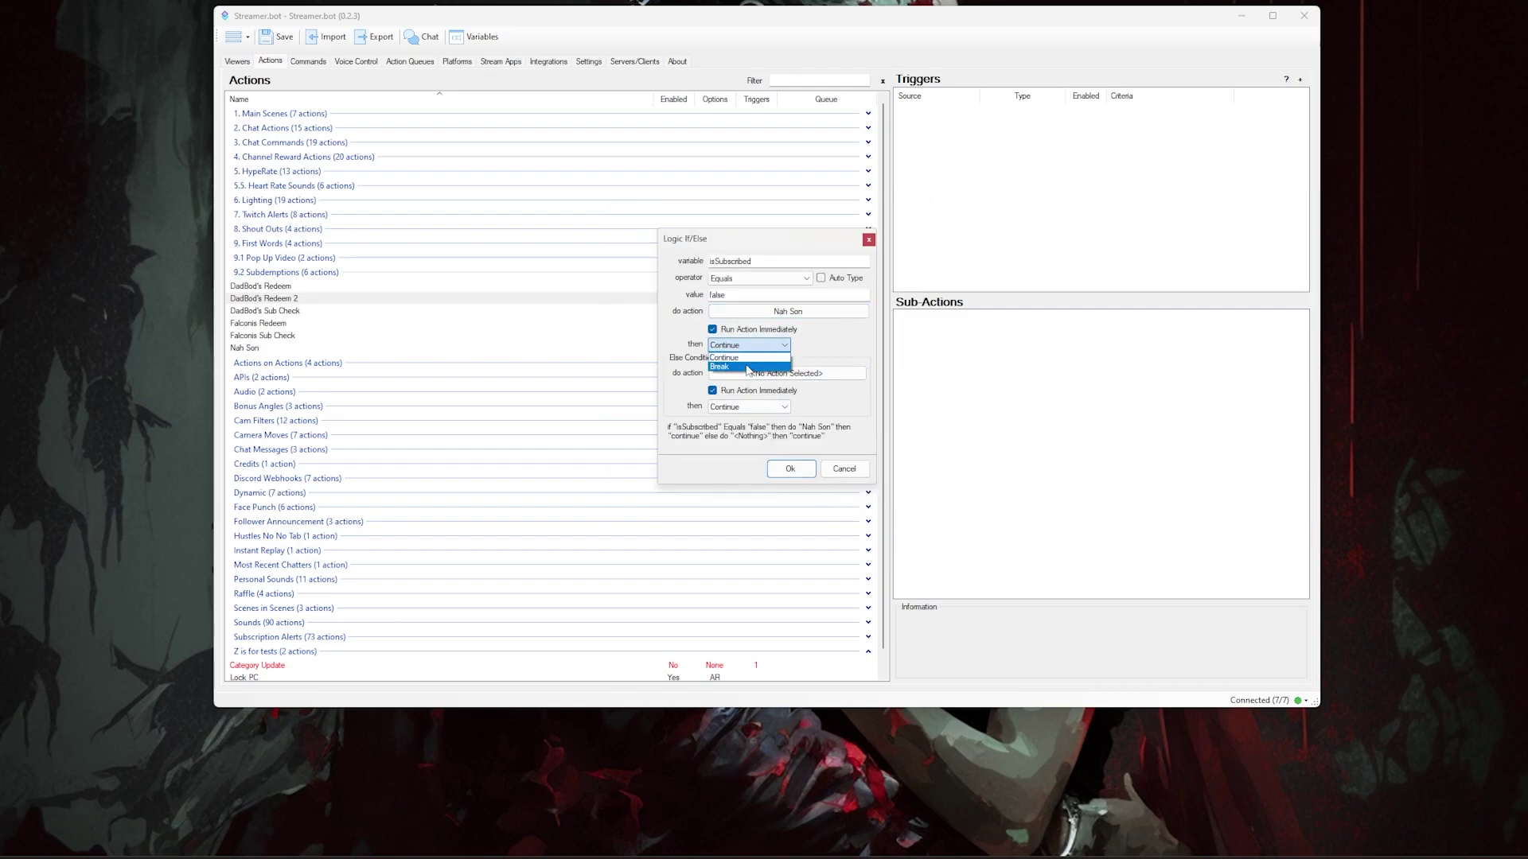
{"action": "left_click", "coordinate": [750, 364]}
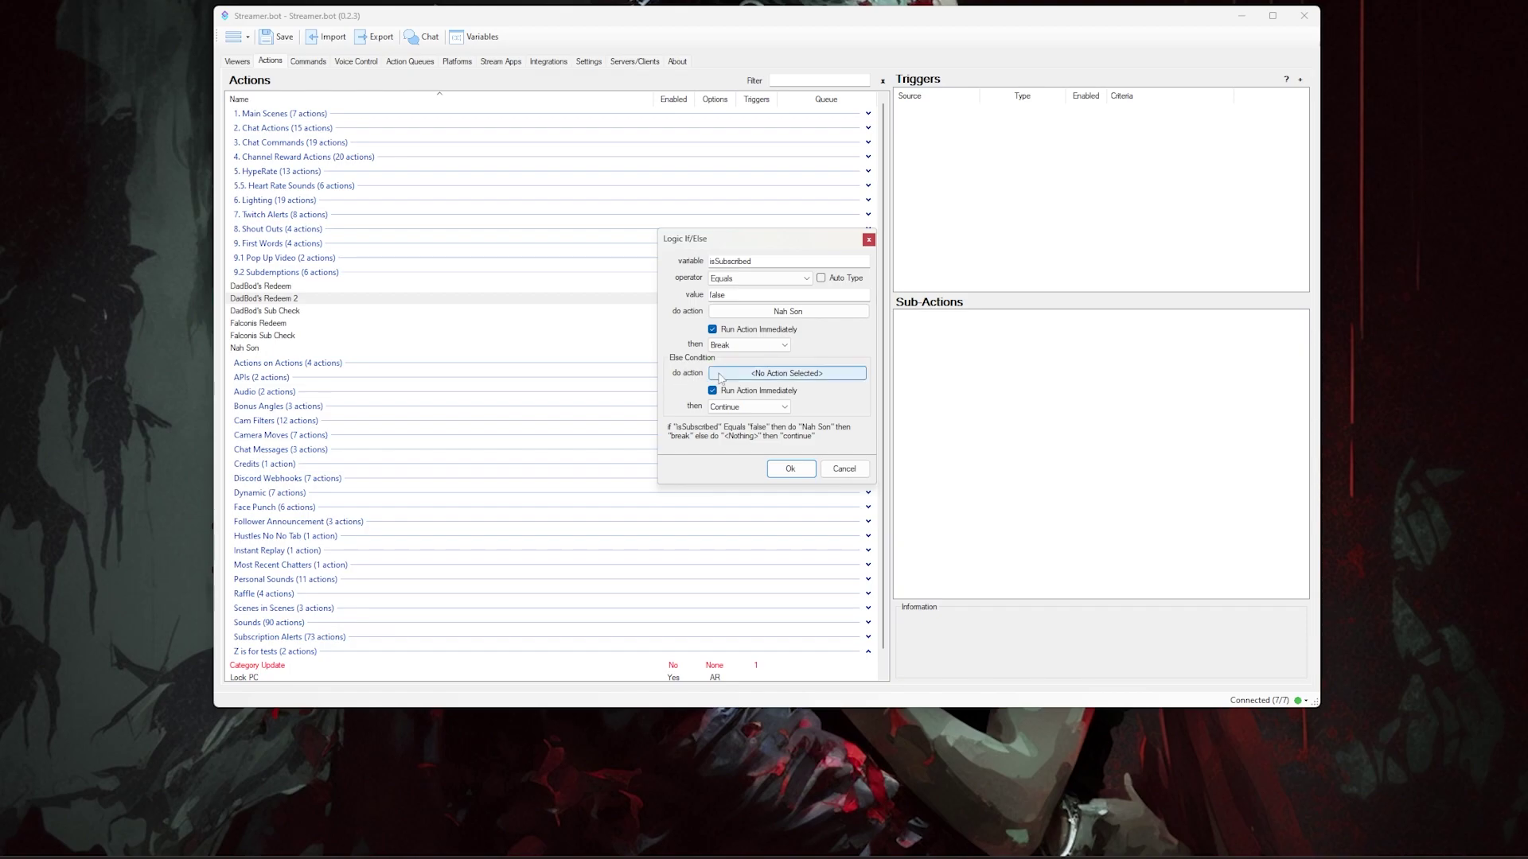
Set the else condition to run DadBod's Redeem, keep Continue after it, and save the If/Else sub-action.
{"action": "left_click", "coordinate": [746, 374]}
{"action": "scroll", "coordinate": [745, 378], "scroll_direction": "down", "scroll_amount": 15}
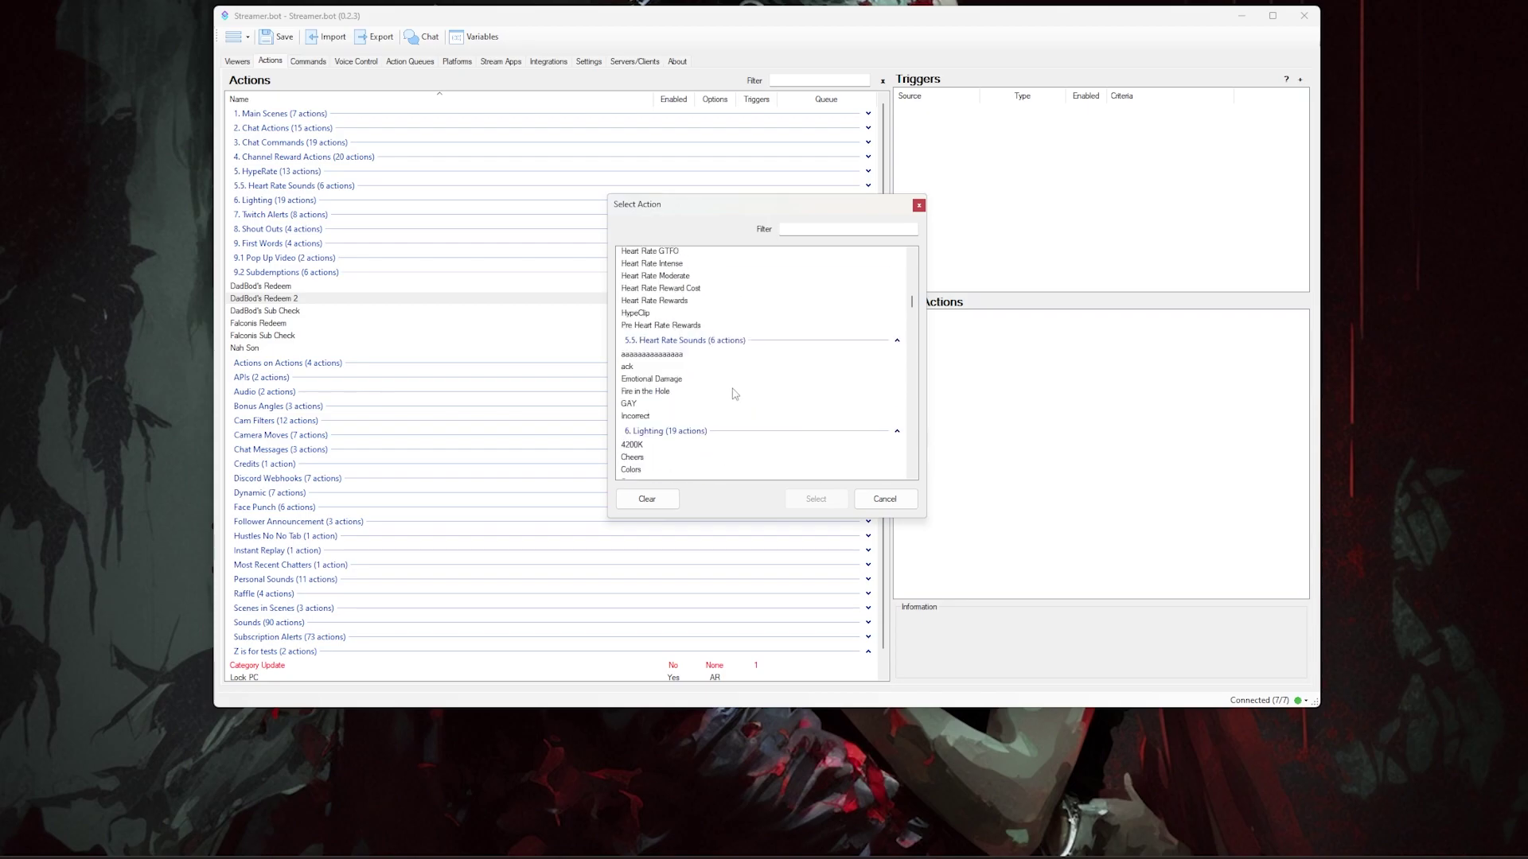
{"action": "scroll", "coordinate": [736, 392], "scroll_direction": "down", "scroll_amount": 5}
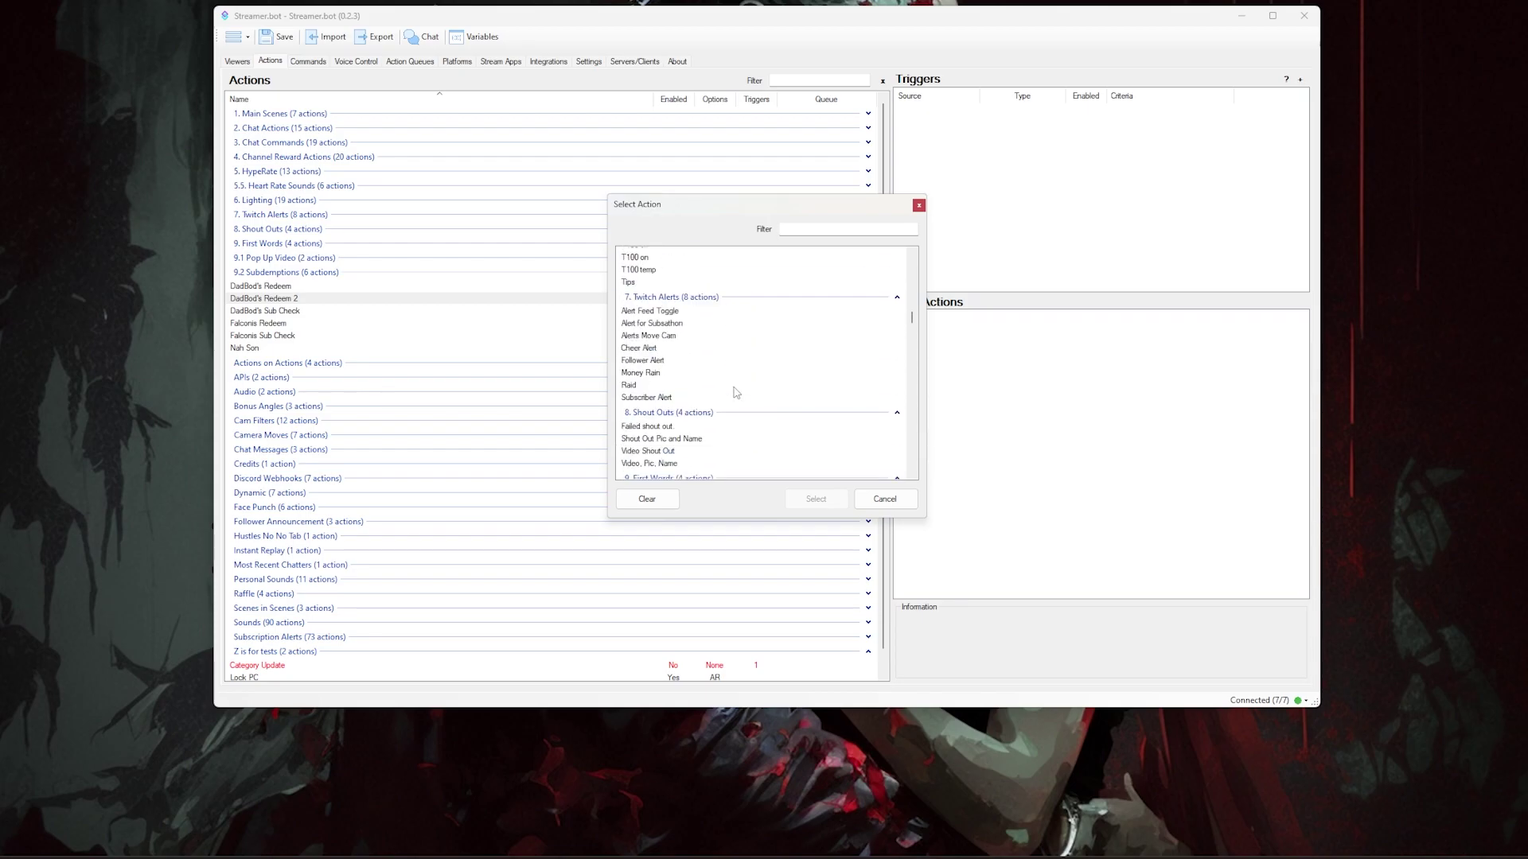
{"action": "scroll", "coordinate": [736, 392], "scroll_direction": "down", "scroll_amount": 6}
{"action": "left_click", "coordinate": [675, 320]}
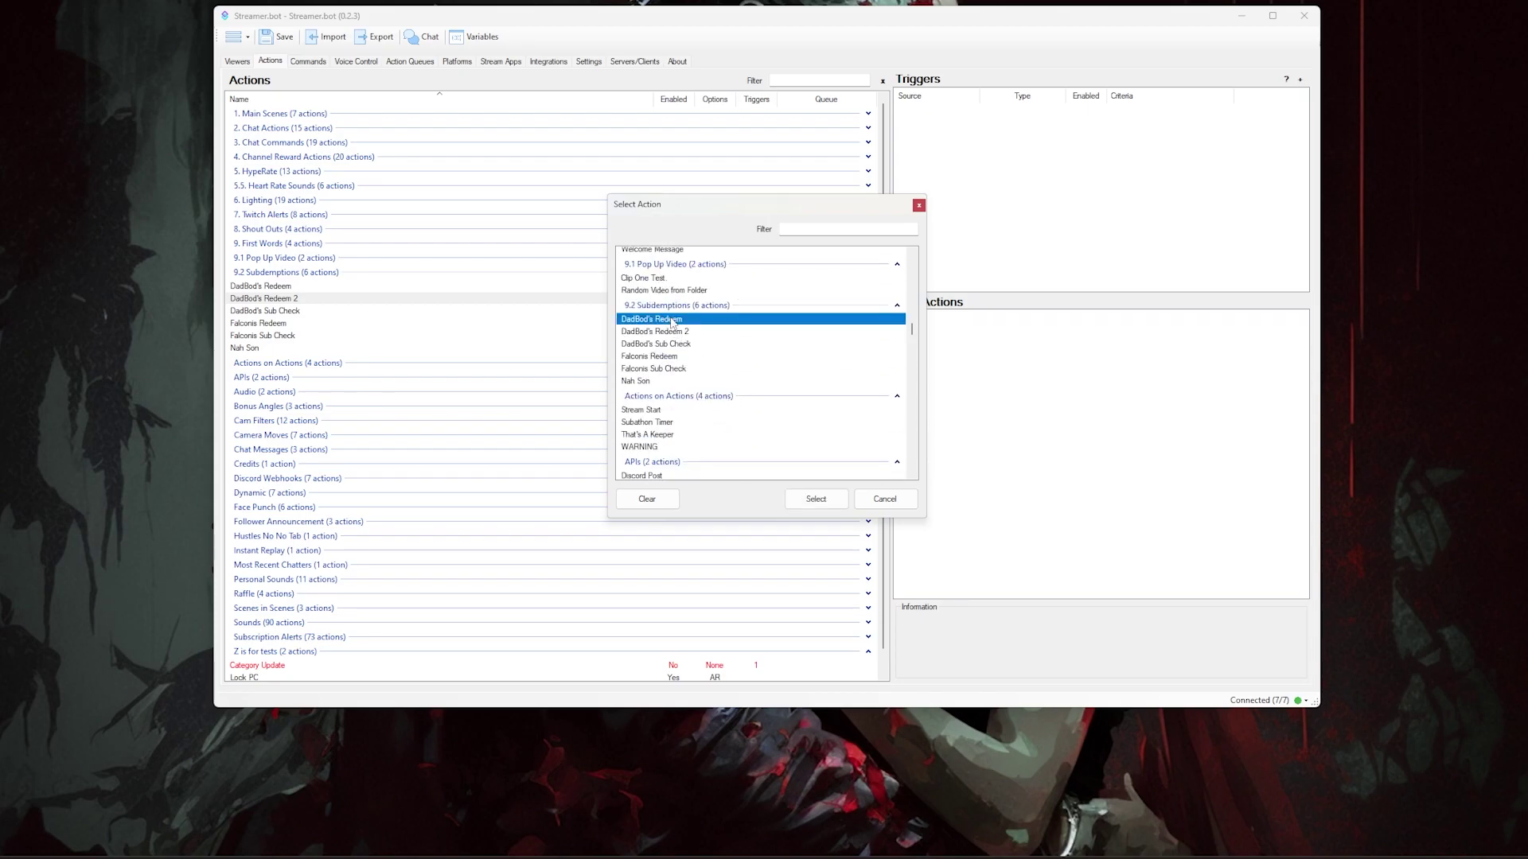
{"action": "left_click", "coordinate": [817, 499]}
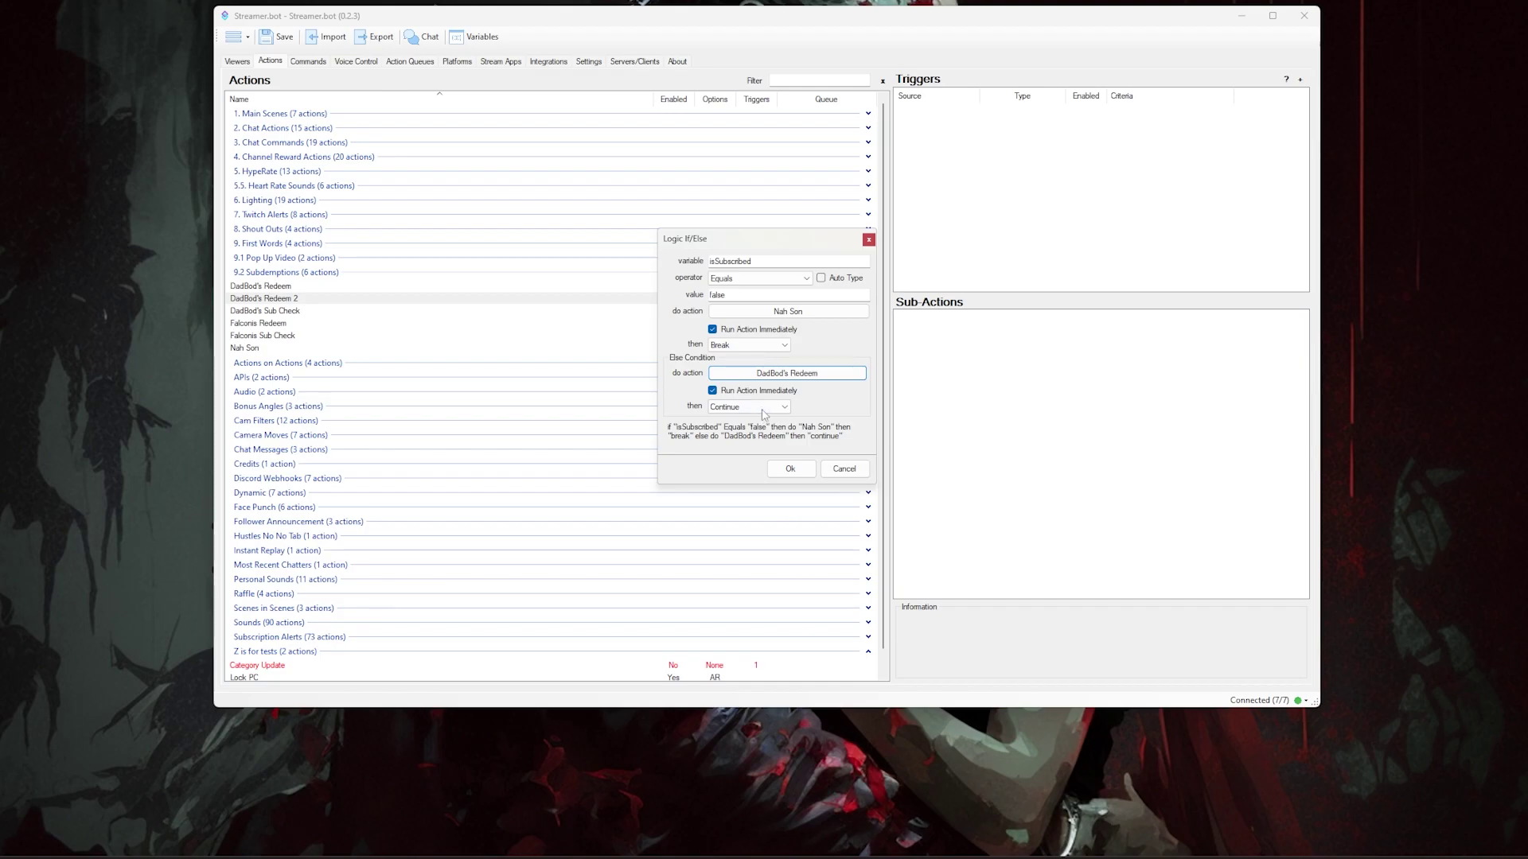
{"action": "left_click", "coordinate": [789, 468]}
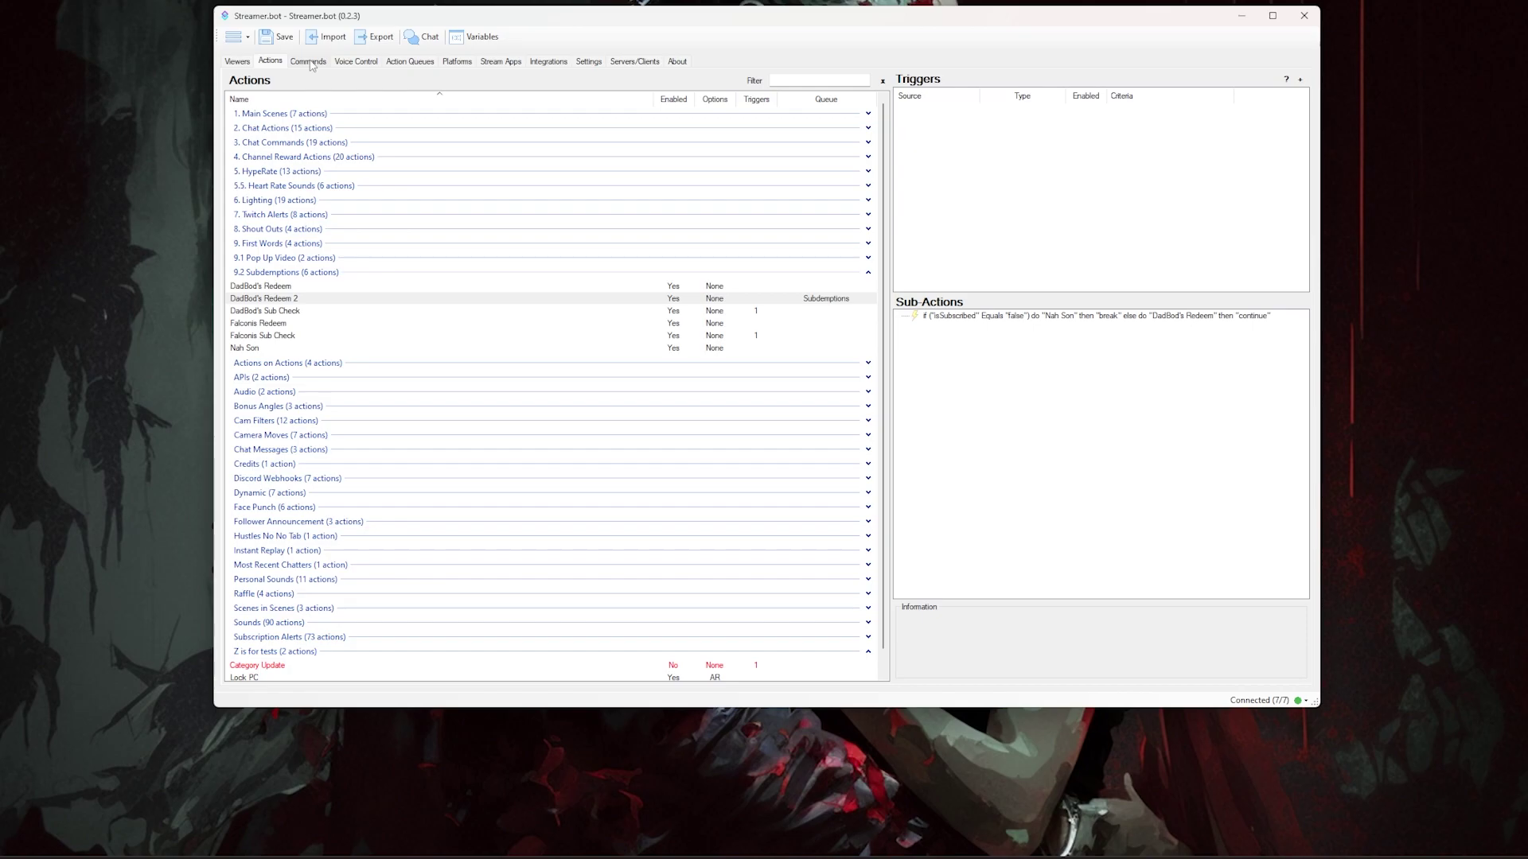
Start a new chat command named Daddy Is the Body with the command !DudeSweet in the group Subscriber Redeems.
{"action": "left_click", "coordinate": [312, 64]}
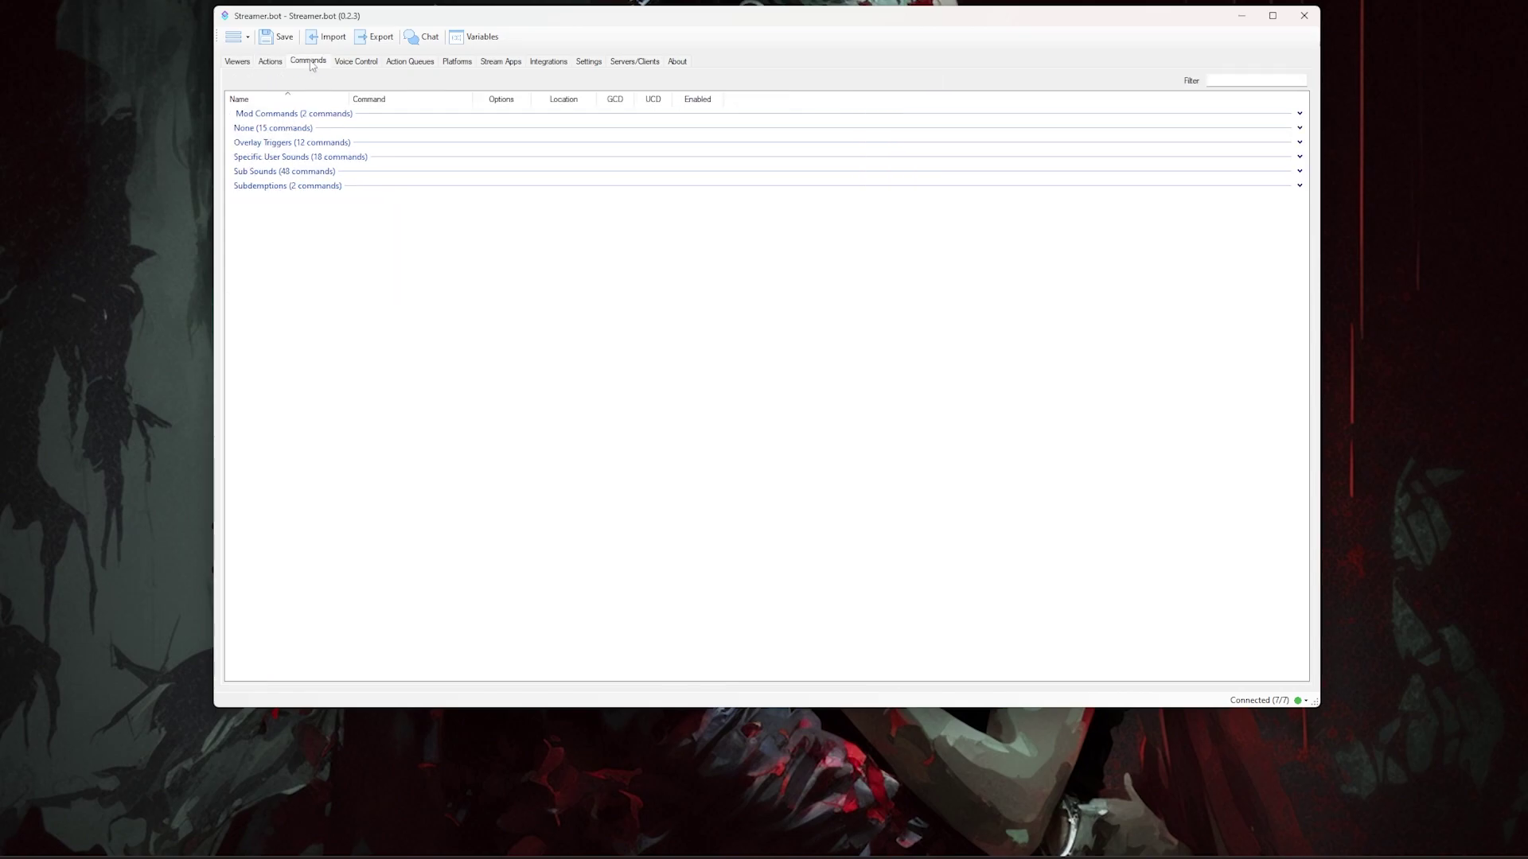
{"action": "right_click", "coordinate": [404, 226]}
{"action": "left_click", "coordinate": [434, 231]}
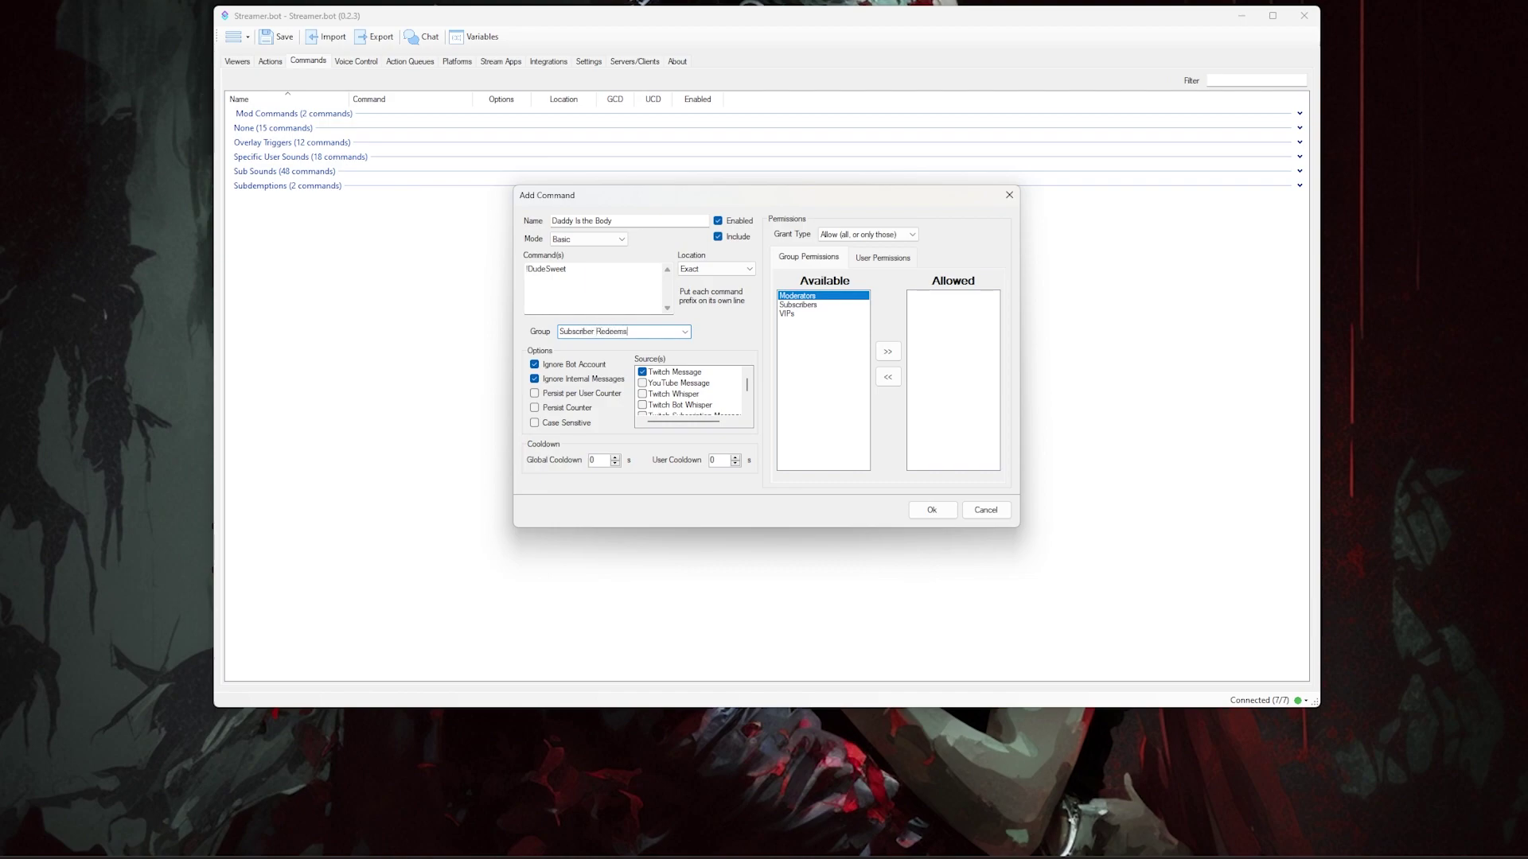
Search the users for DadBod, allow only DadBodNerd to use the command, and save it.
{"action": "left_click", "coordinate": [897, 254]}
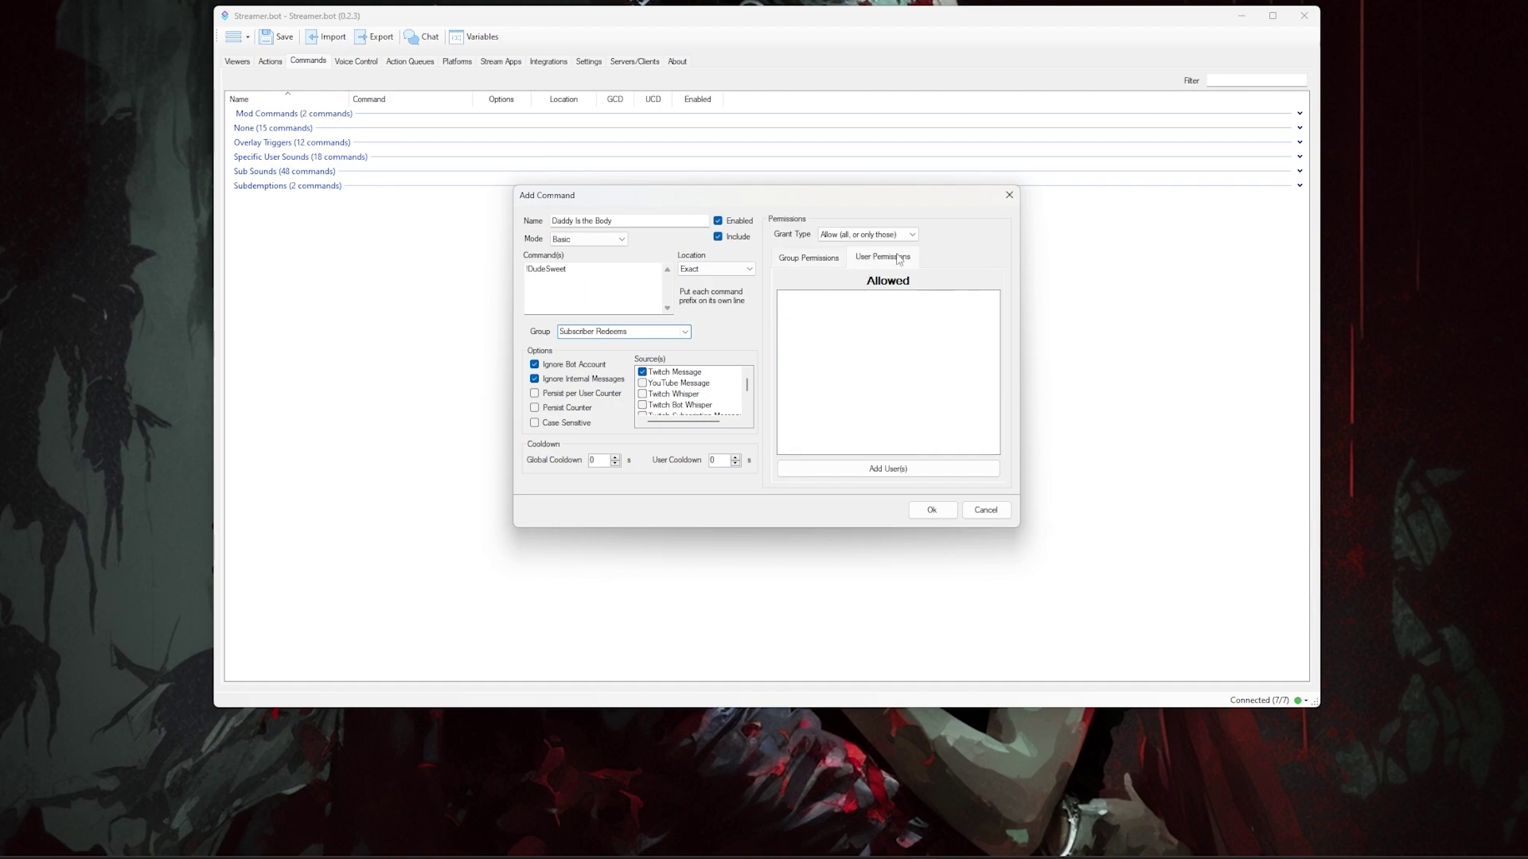
{"action": "left_click", "coordinate": [889, 469]}
{"action": "left_click", "coordinate": [712, 272]}
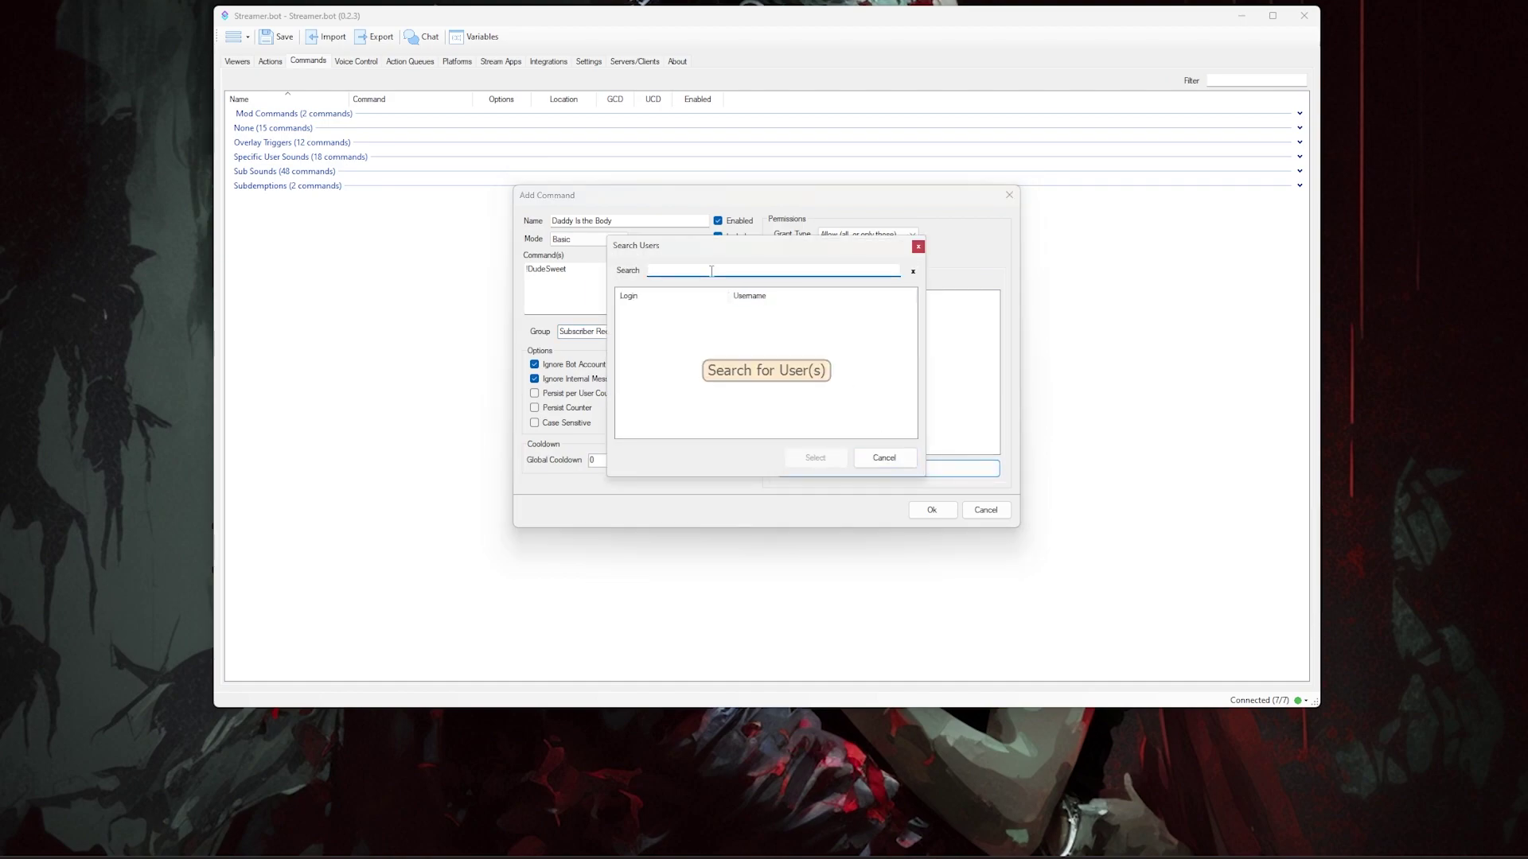
{"action": "type", "text": "DadBod"}
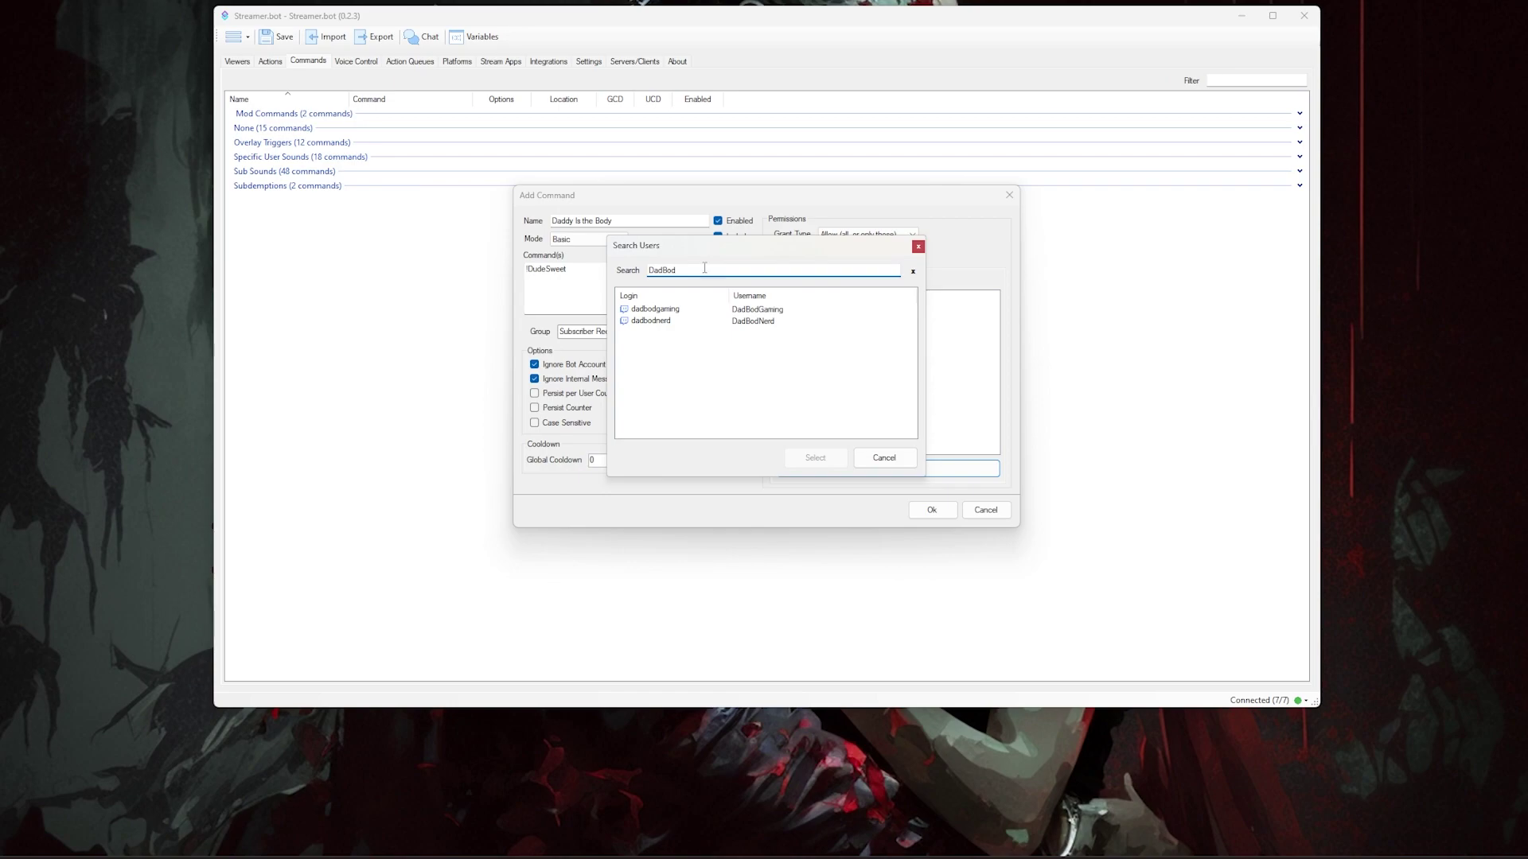
{"action": "left_click", "coordinate": [660, 322]}
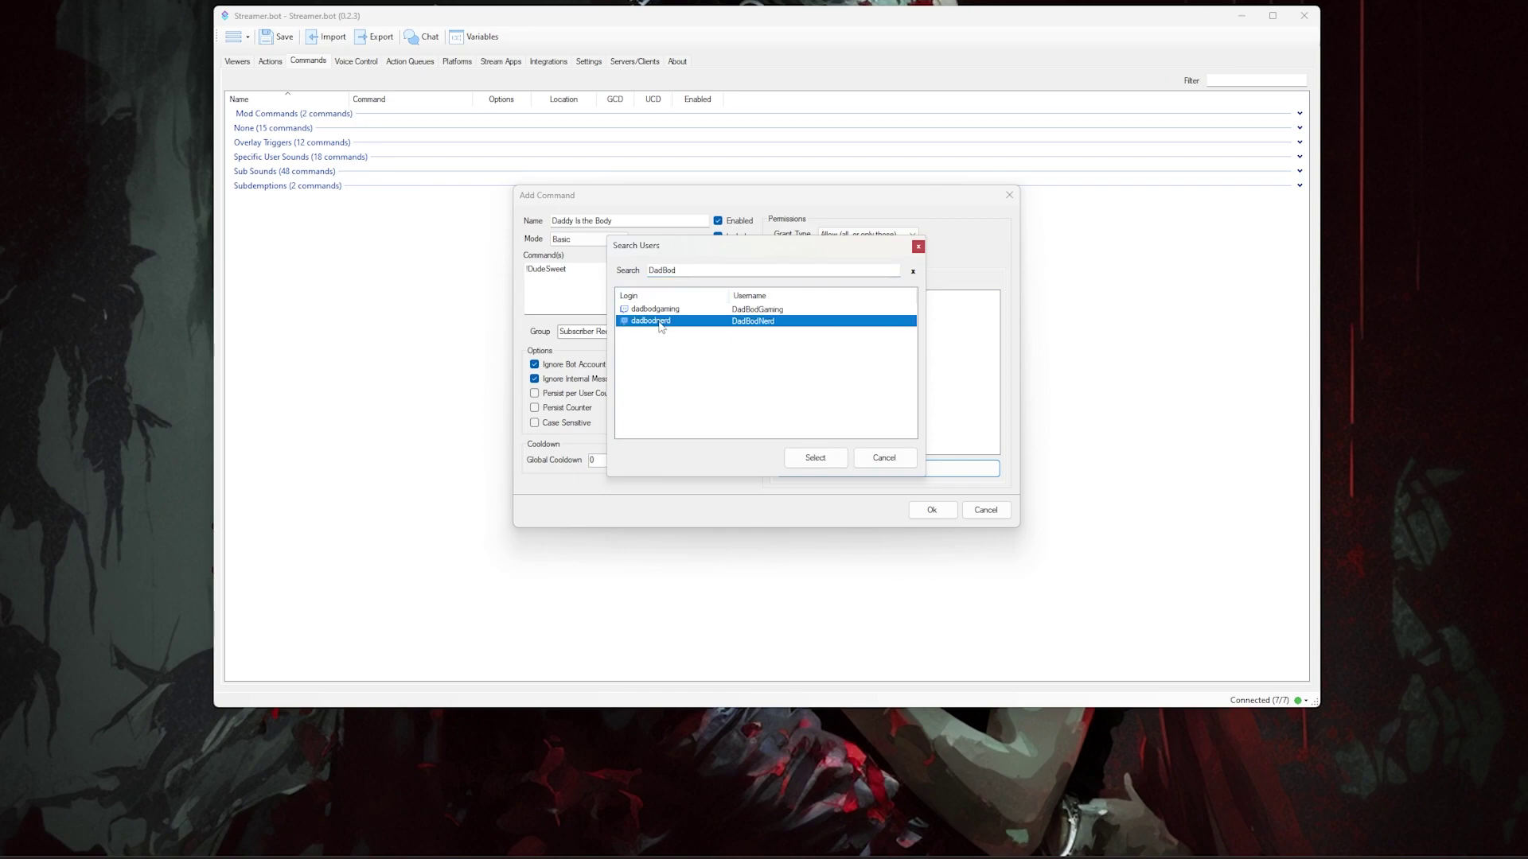
{"action": "left_click", "coordinate": [832, 460]}
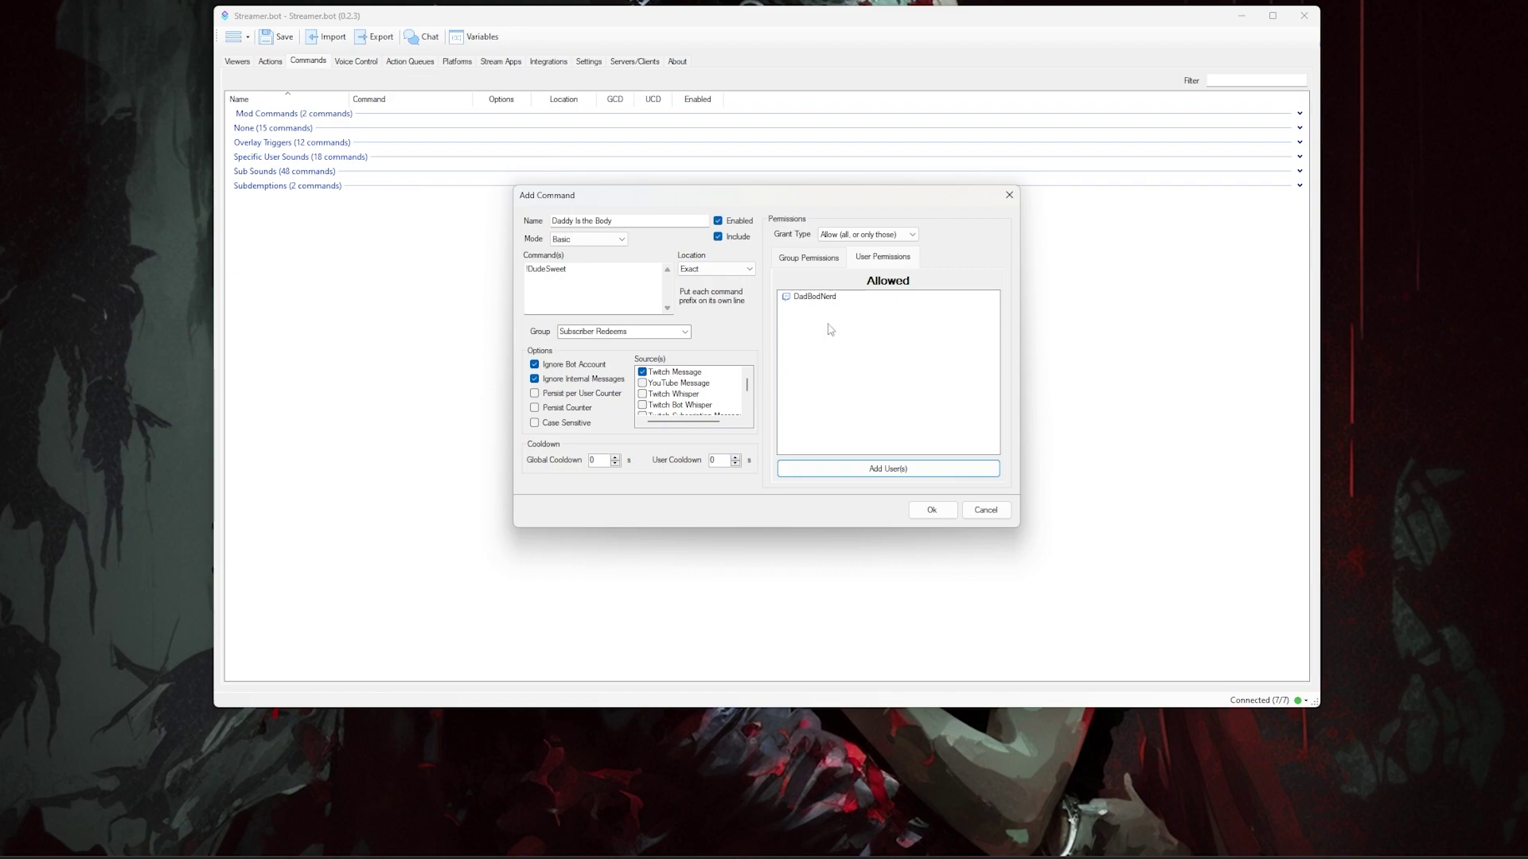
{"action": "left_click", "coordinate": [931, 510]}
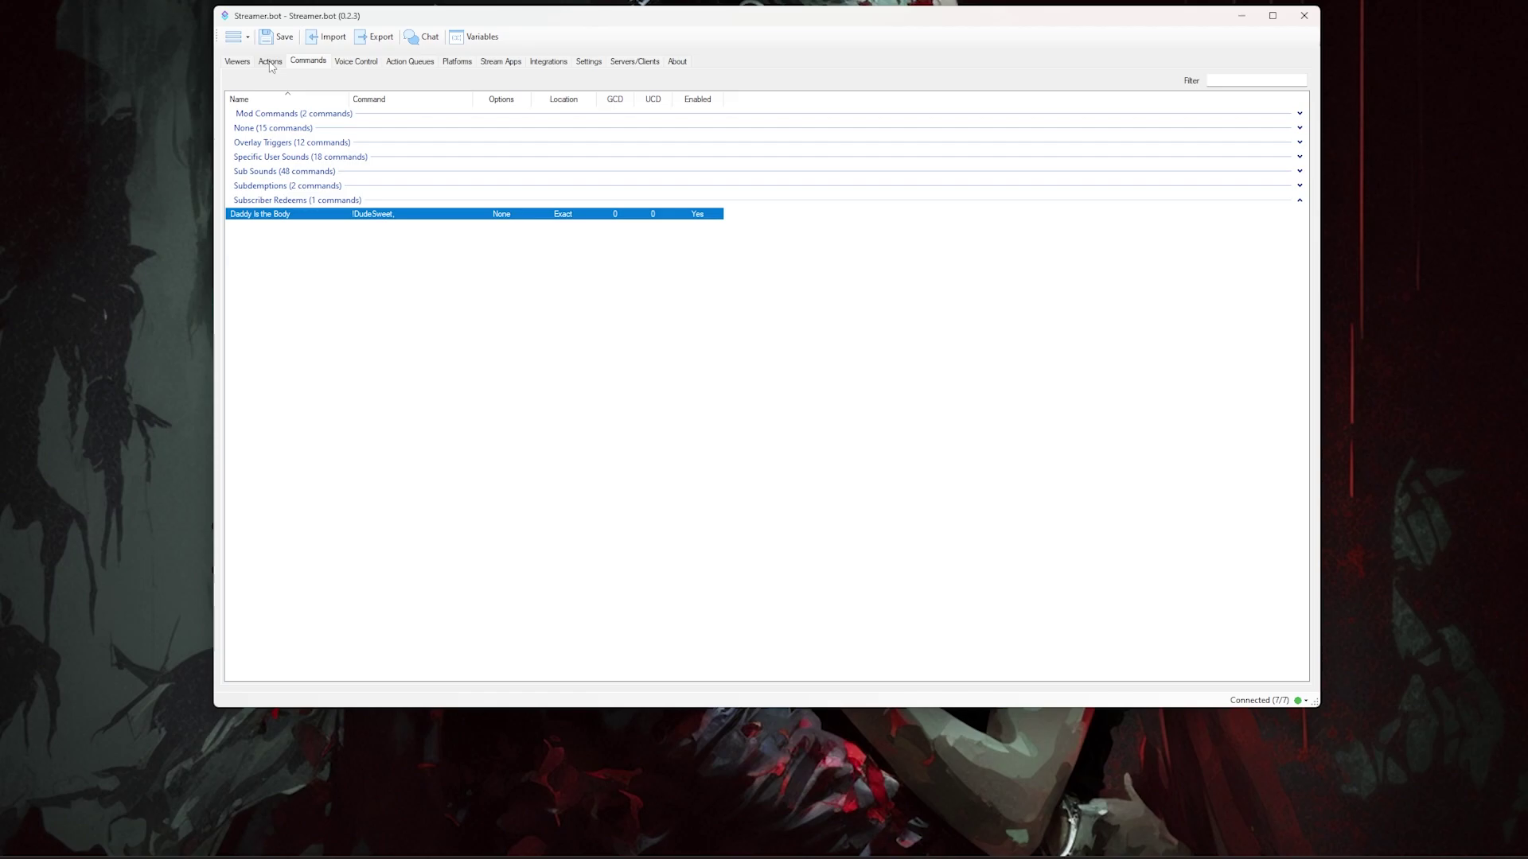
Add a Command Triggered trigger for the Daddy Is the Body command to the DadBod's Redeem 2 action.
{"action": "left_click", "coordinate": [271, 63]}
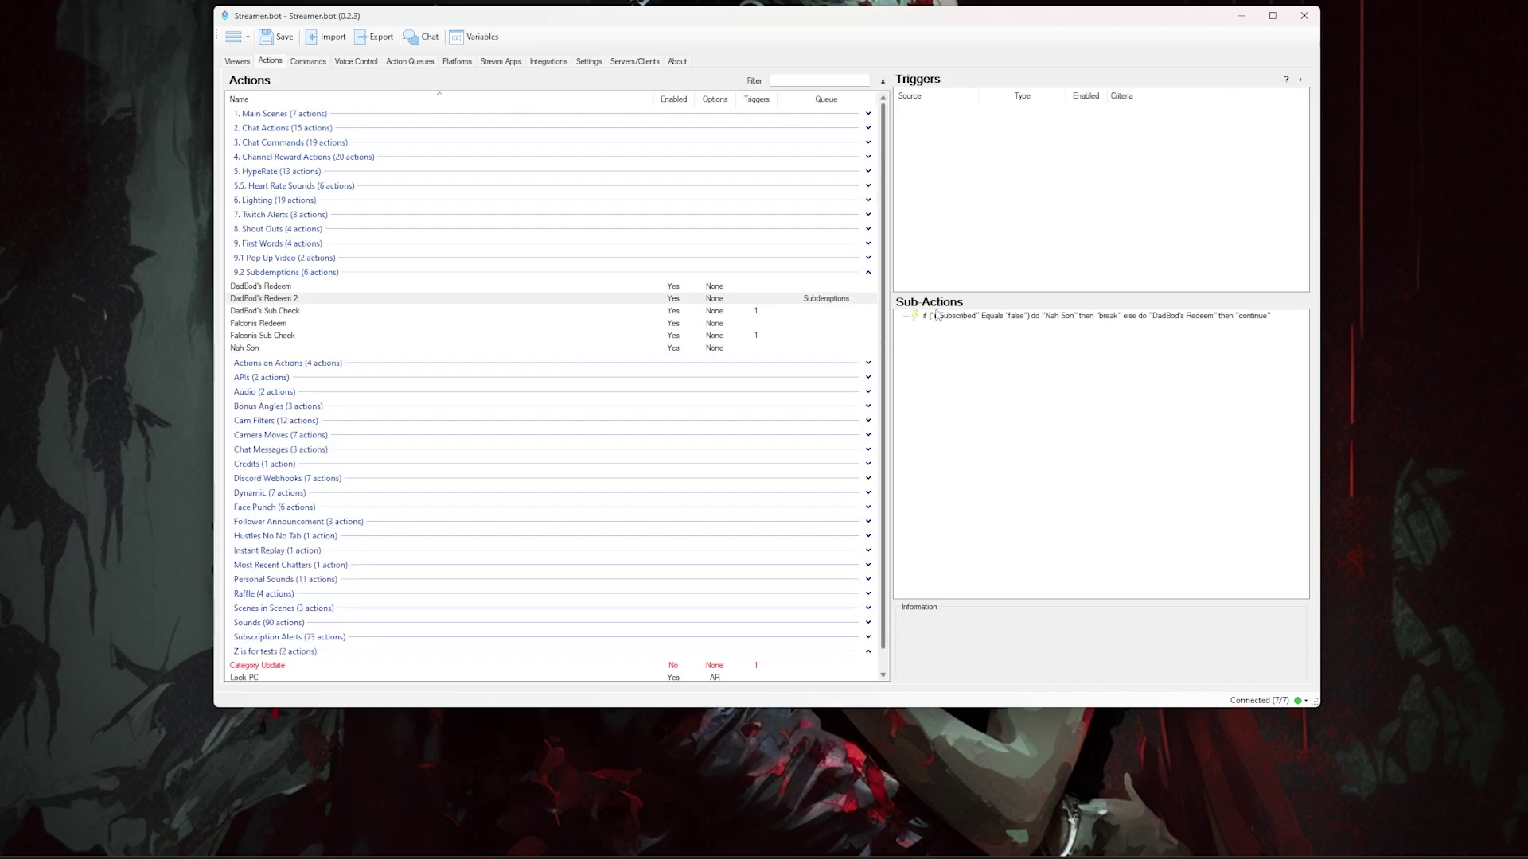
{"action": "right_click", "coordinate": [1049, 159]}
{"action": "mouse_move", "coordinate": [1101, 260]}
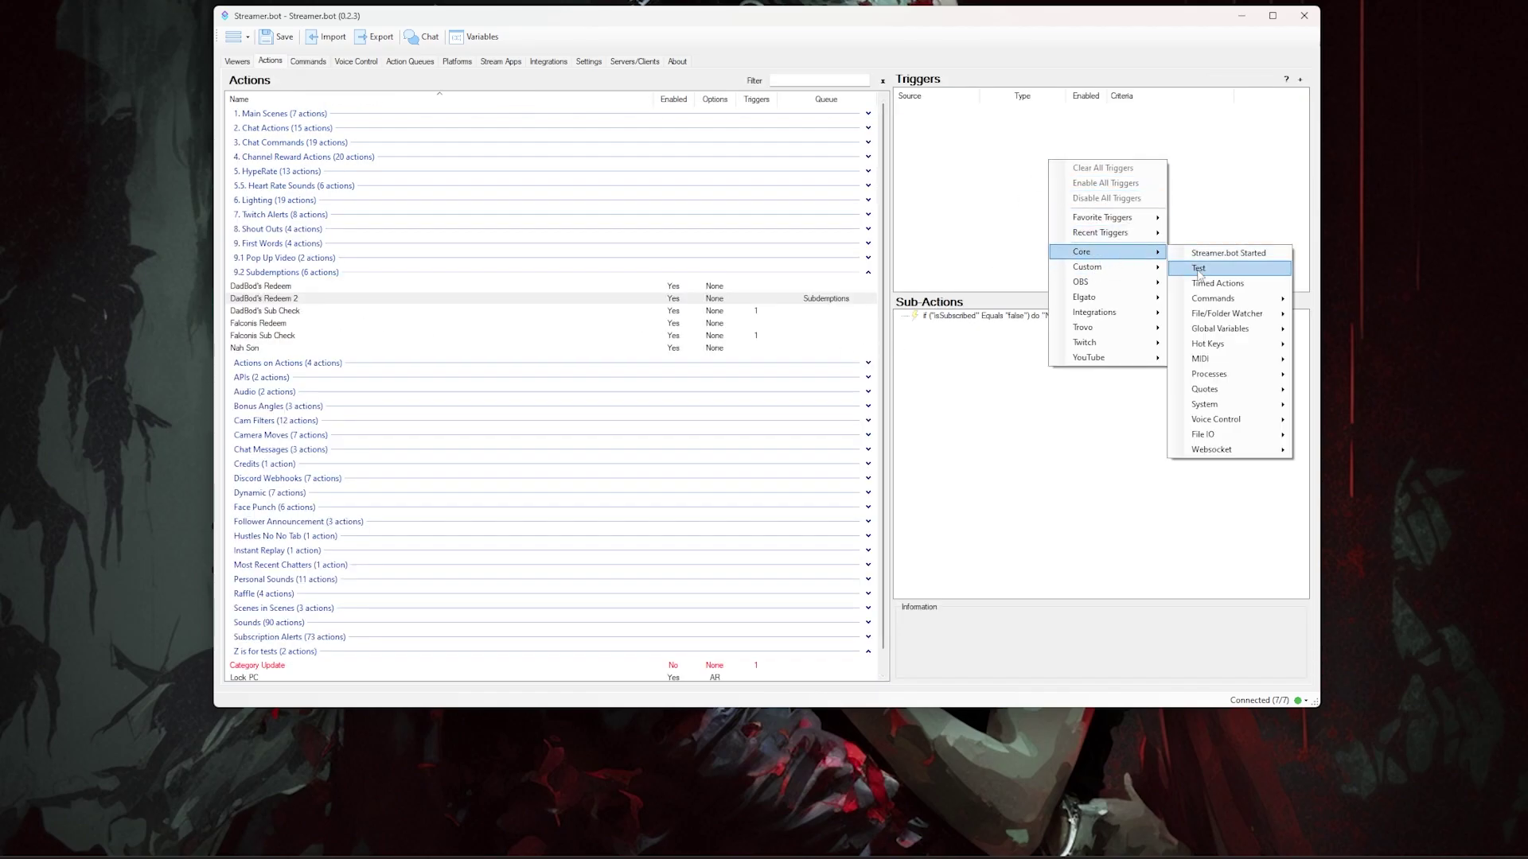
{"action": "mouse_move", "coordinate": [1264, 300]}
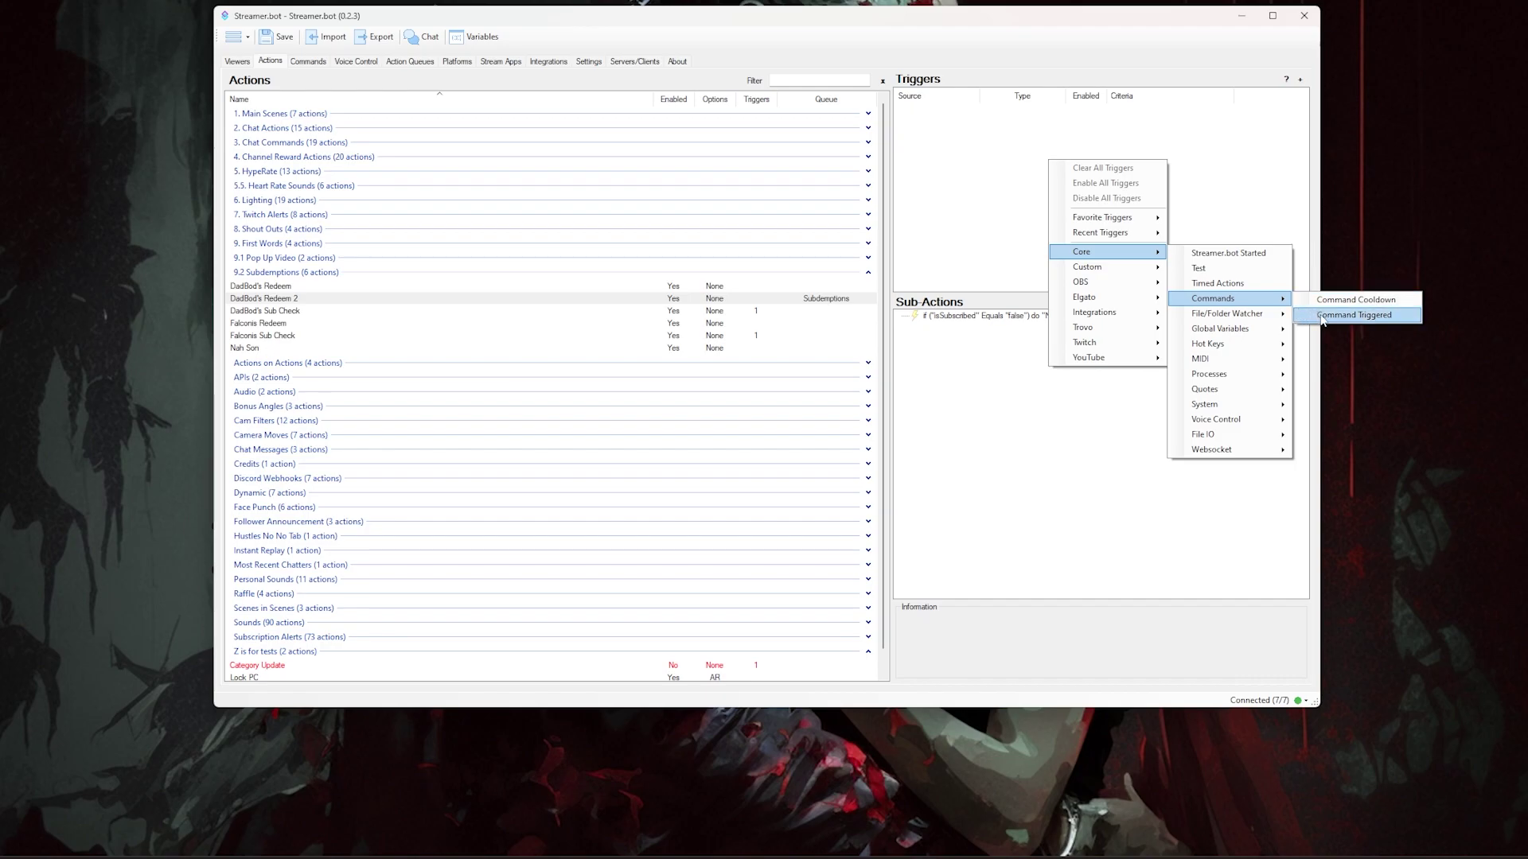
{"action": "left_click", "coordinate": [1322, 318]}
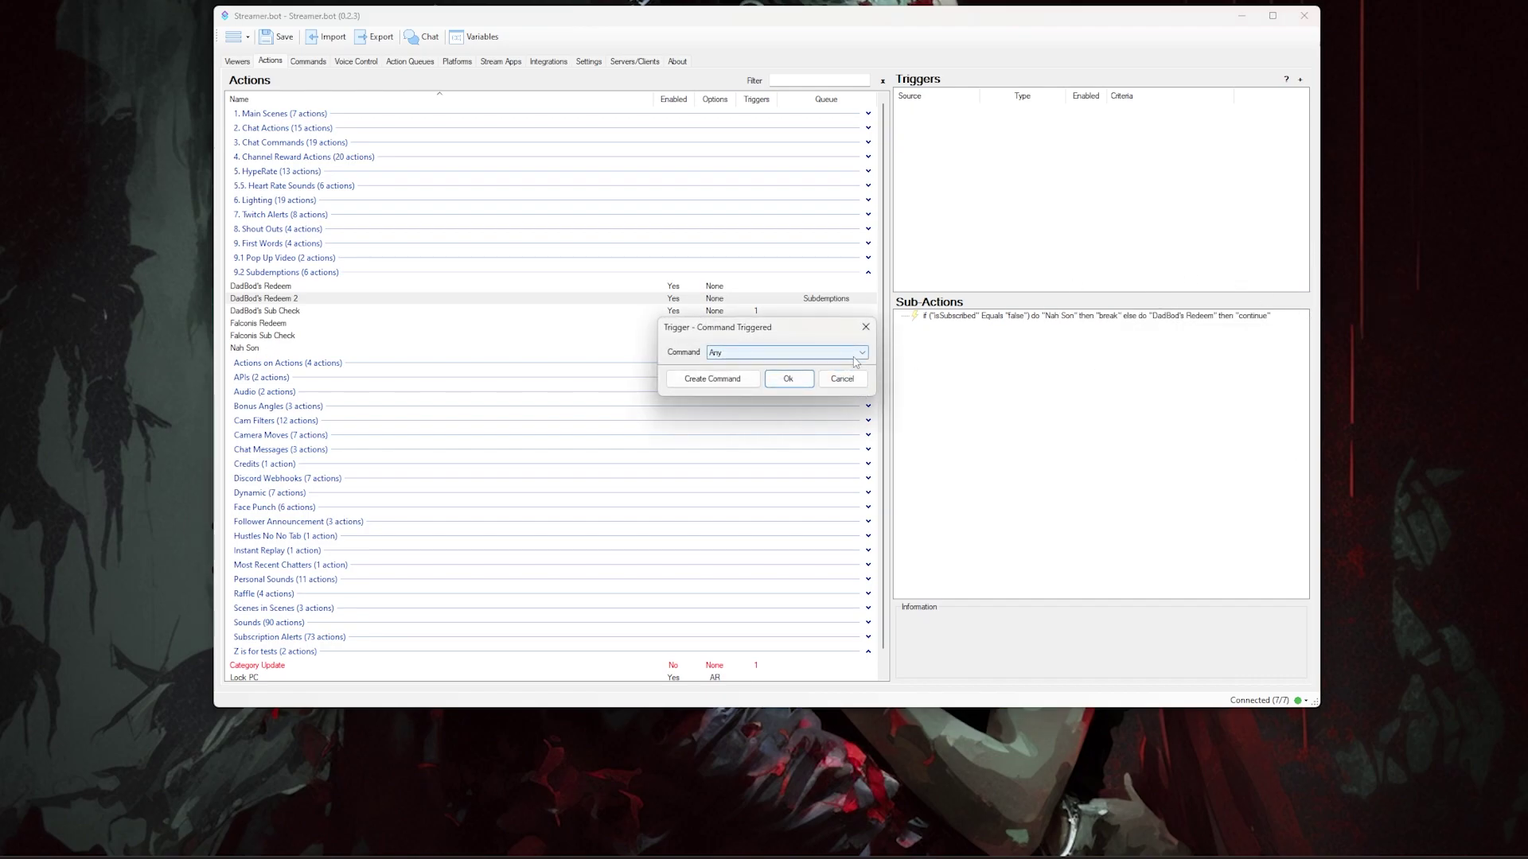
{"action": "left_click", "coordinate": [855, 361]}
{"action": "left_click", "coordinate": [796, 571]}
{"action": "left_click", "coordinate": [788, 379]}
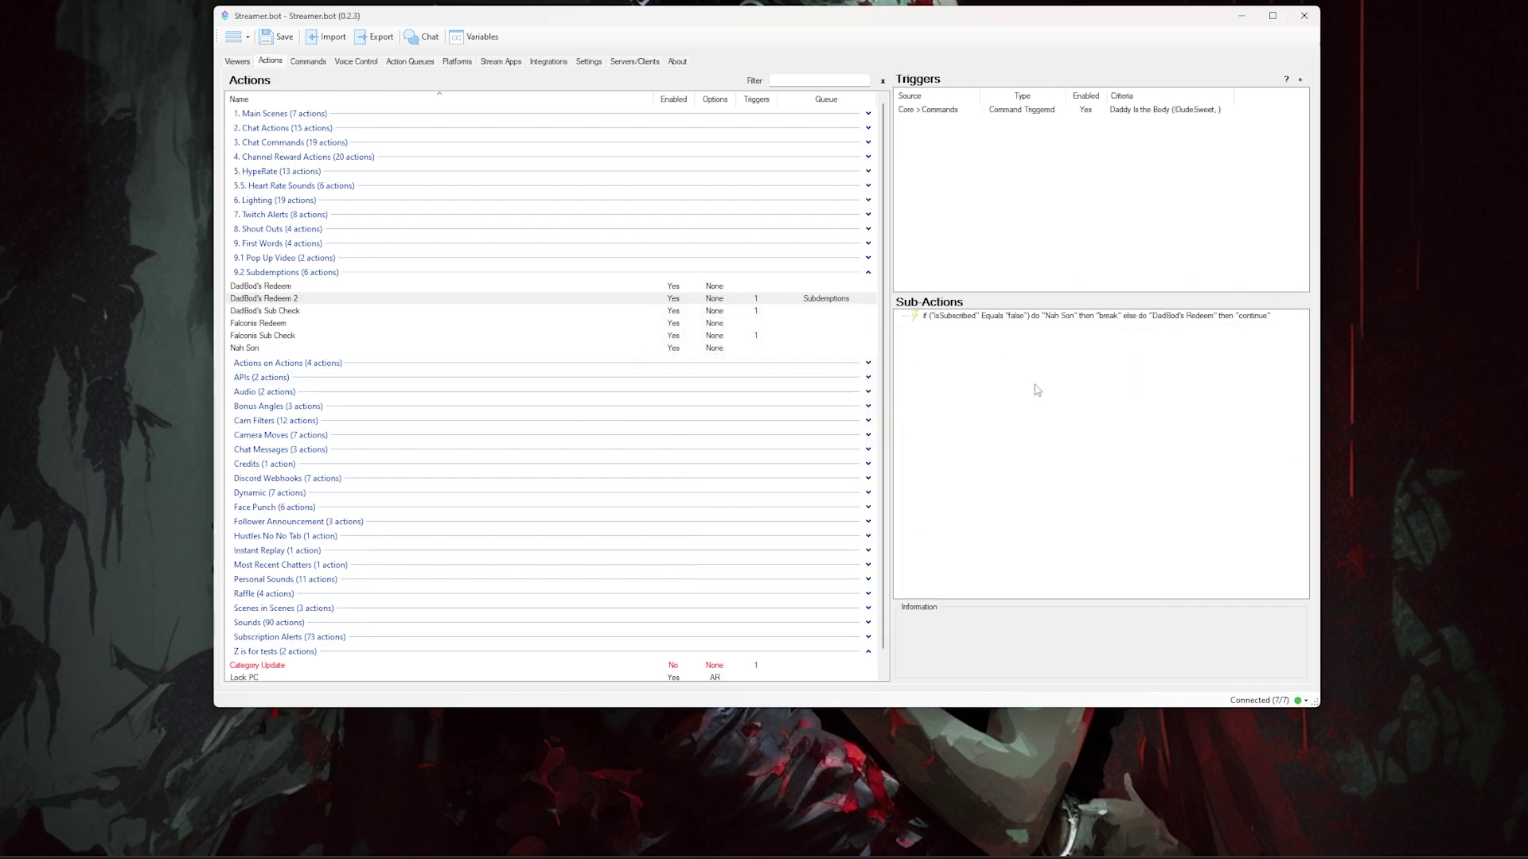